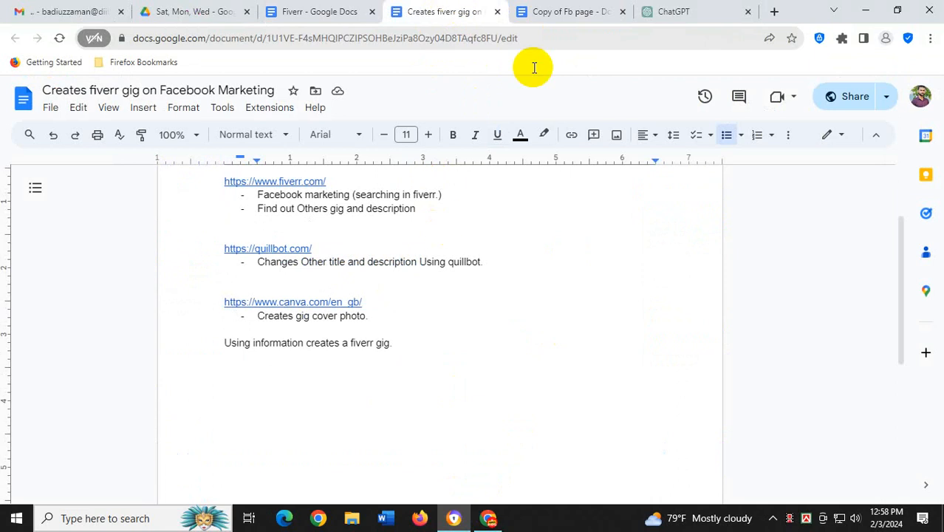
Review the Facebook page notes, selecting 'business manager:', then the gig notes, and return to the fiverr search.
{"action": "left_click", "coordinate": [541, 9]}
{"action": "scroll", "coordinate": [323, 245], "scroll_direction": "up", "scroll_amount": 2}
{"action": "scroll", "coordinate": [322, 245], "scroll_direction": "up", "scroll_amount": 2}
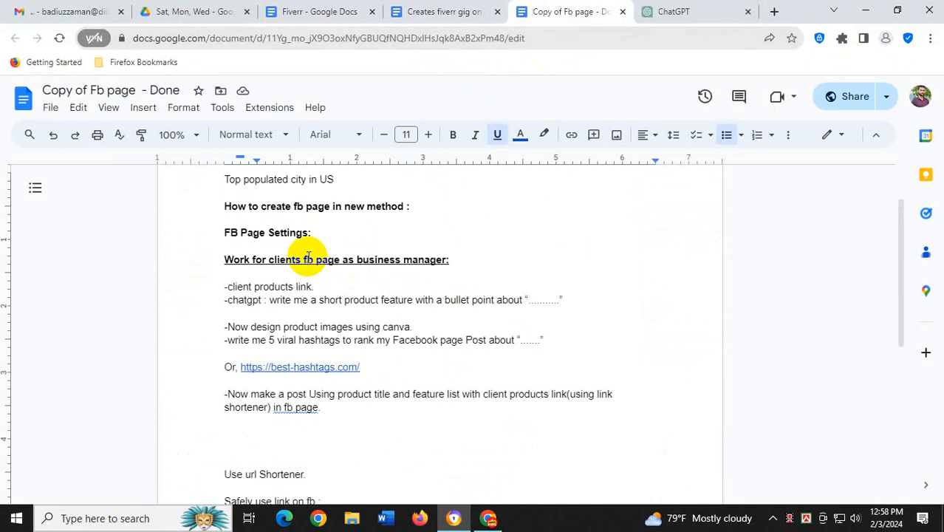
{"action": "scroll", "coordinate": [511, 259], "scroll_direction": "down", "scroll_amount": 1}
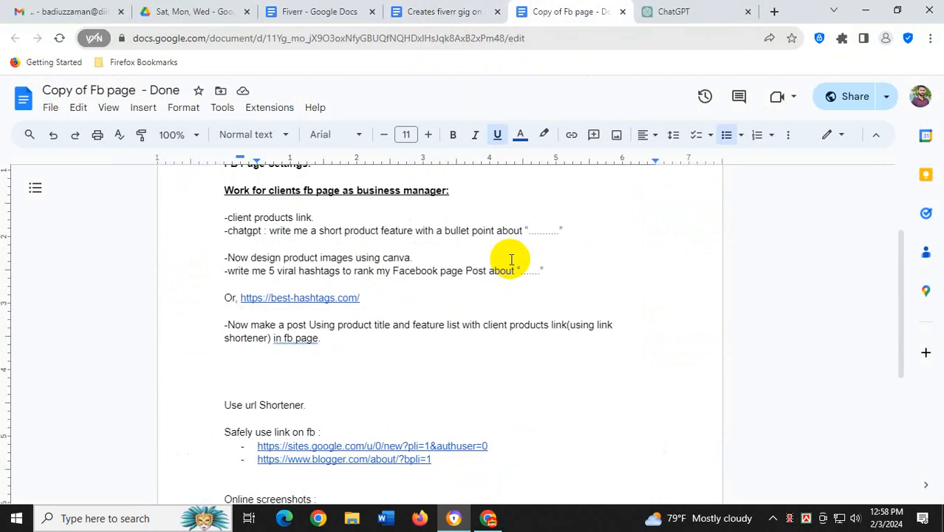
{"action": "left_click", "coordinate": [361, 191]}
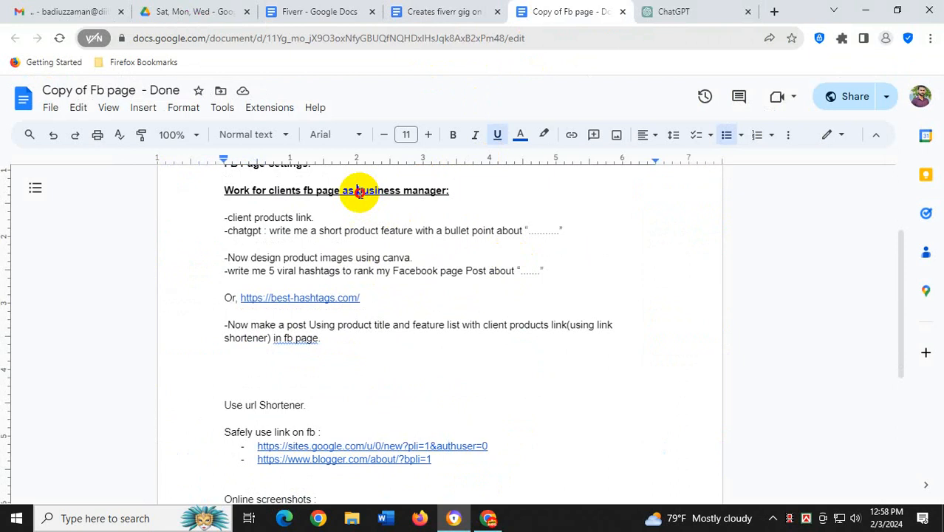
{"action": "left_click_drag", "start_coordinate": [364, 192], "coordinate": [449, 190]}
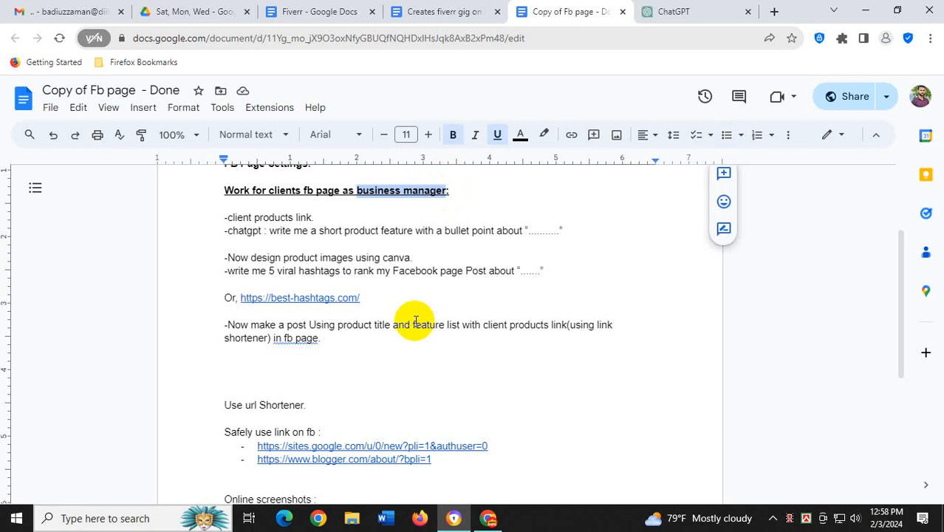
{"action": "left_click", "coordinate": [434, 13]}
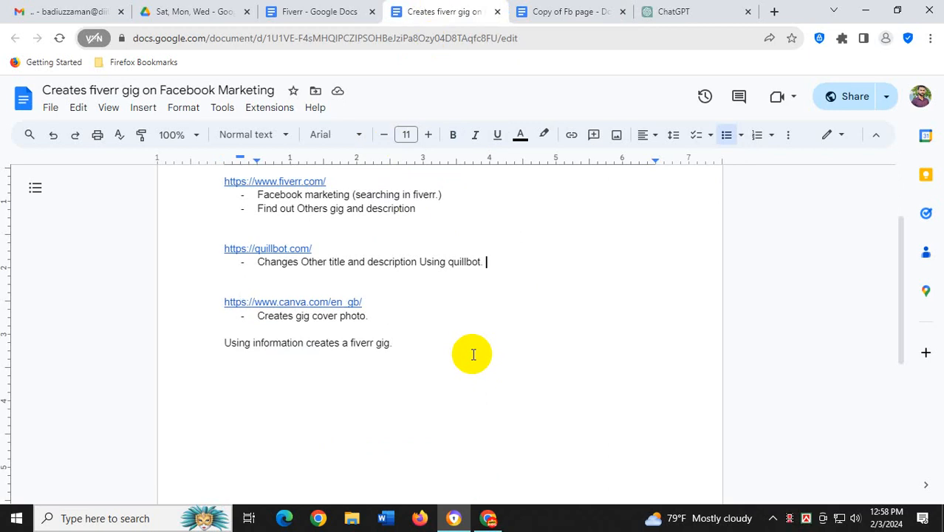
{"action": "left_click", "coordinate": [488, 517]}
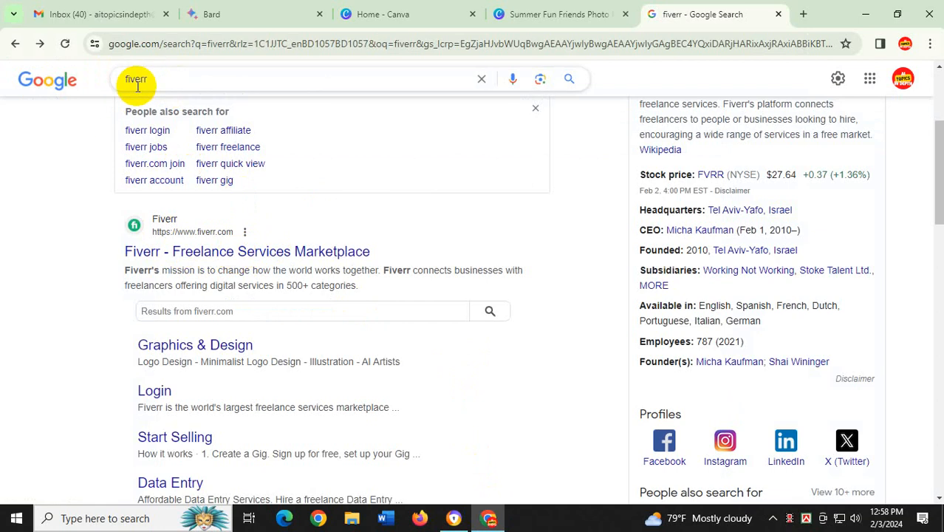
Open the Fiverr homepage from the search results and choose to sign up with email.
{"action": "left_click", "coordinate": [238, 250]}
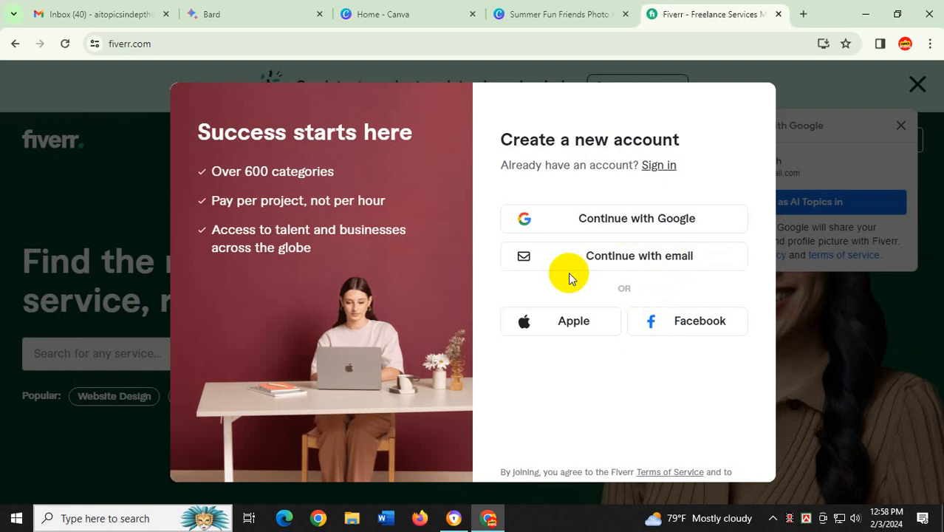
{"action": "left_click", "coordinate": [628, 260]}
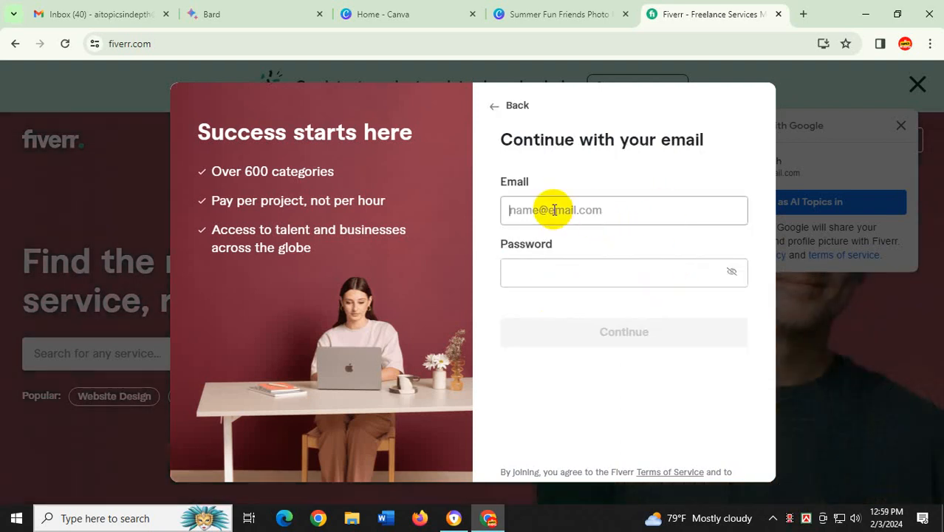
{"action": "left_click", "coordinate": [621, 272]}
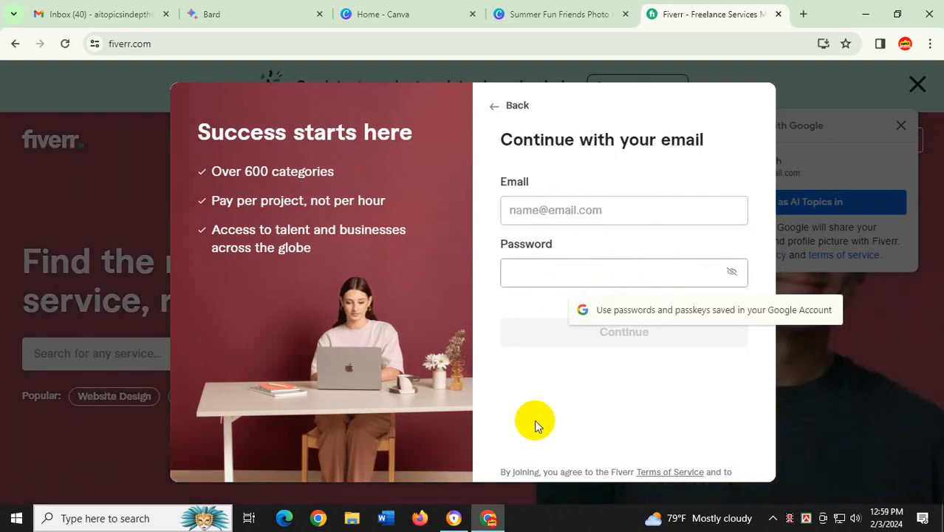
Copy the email address from the Fiverr notes document into the sign-up Email field.
{"action": "left_click", "coordinate": [453, 517]}
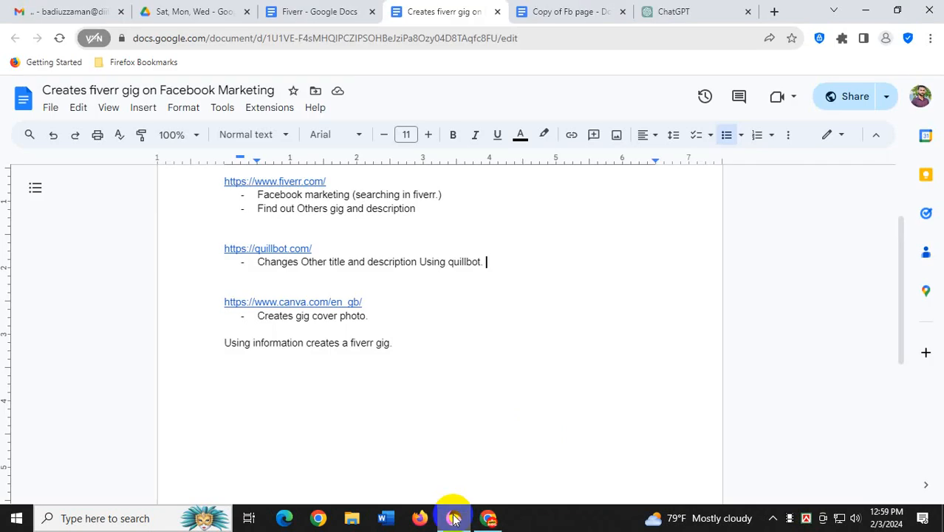
{"action": "left_click", "coordinate": [311, 11]}
{"action": "left_click", "coordinate": [384, 288]}
{"action": "left_click_drag", "start_coordinate": [270, 294], "coordinate": [258, 291]}
{"action": "key", "text": "ctrl+c"}
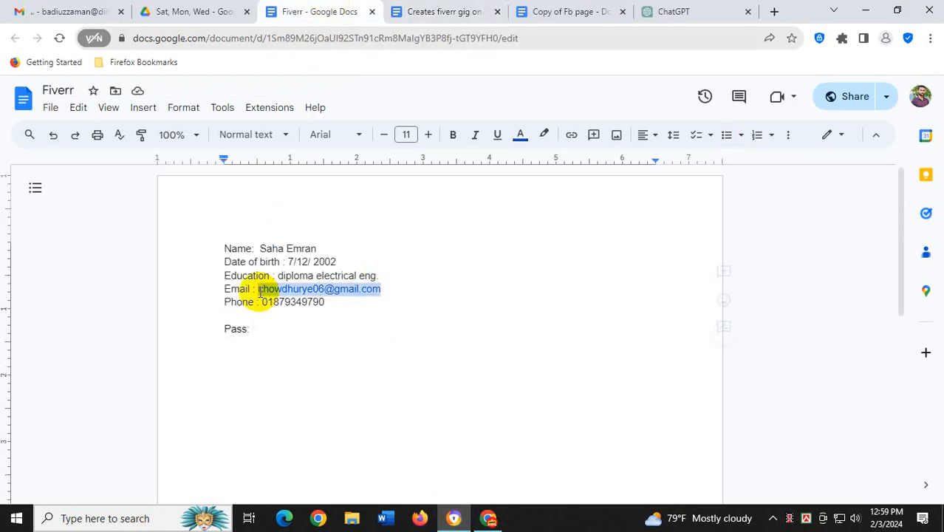
{"action": "left_click", "coordinate": [491, 518]}
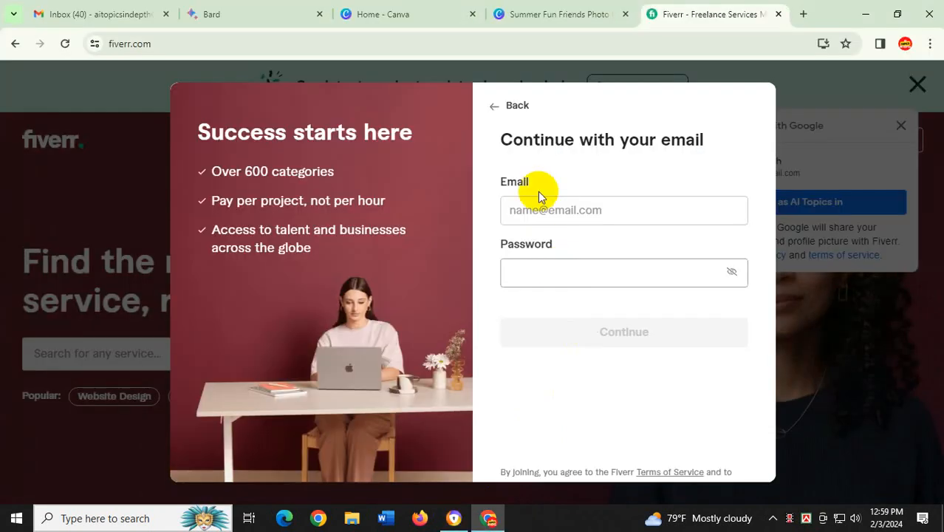
{"action": "left_click", "coordinate": [543, 208]}
{"action": "key", "text": "ctrl+v"}
Enter the account password, submit, and decline saving the password in the browser.
{"action": "left_click", "coordinate": [559, 270]}
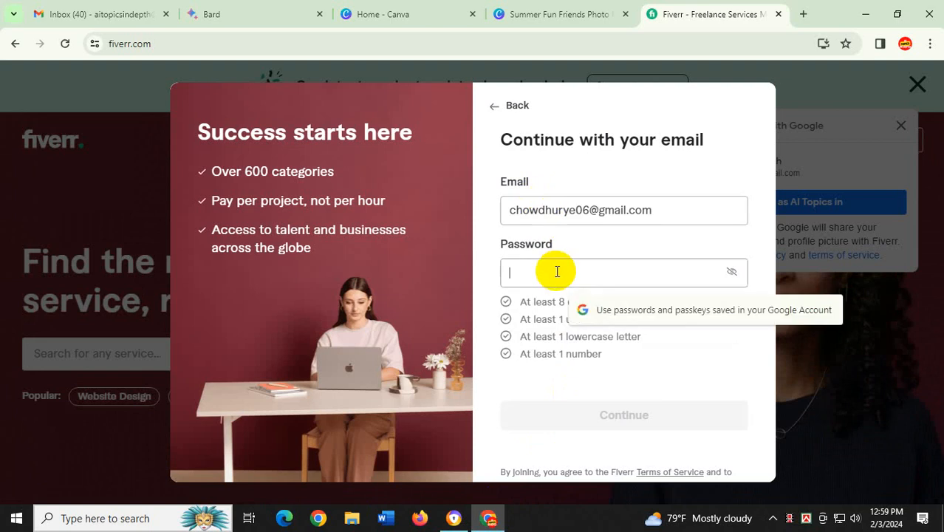
{"action": "key", "text": "ctrl+v"}
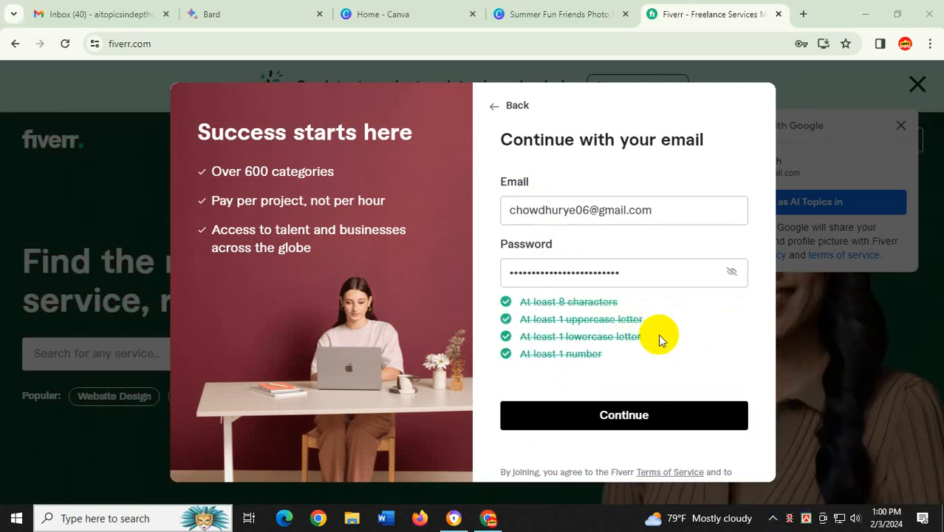
{"action": "left_click", "coordinate": [640, 423]}
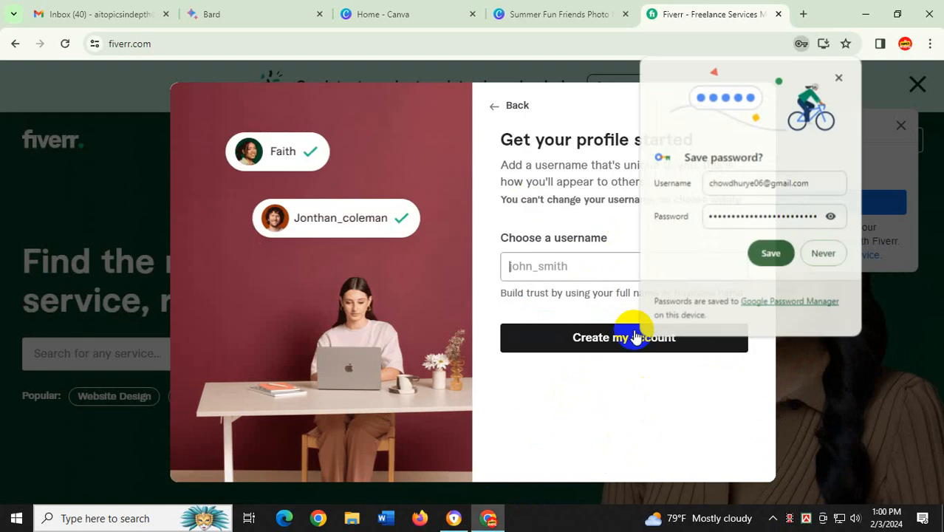
{"action": "left_click", "coordinate": [823, 253]}
{"action": "left_click", "coordinate": [545, 266]}
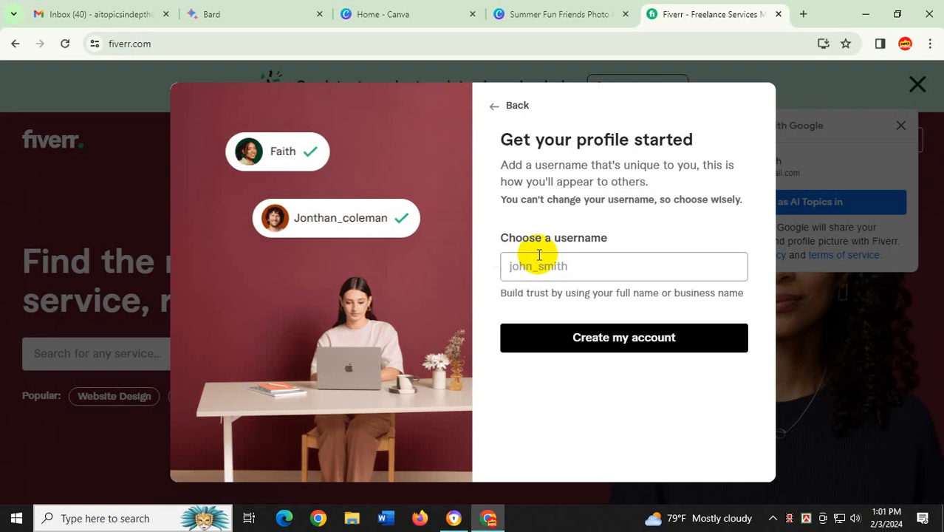
{"action": "left_click", "coordinate": [454, 517]}
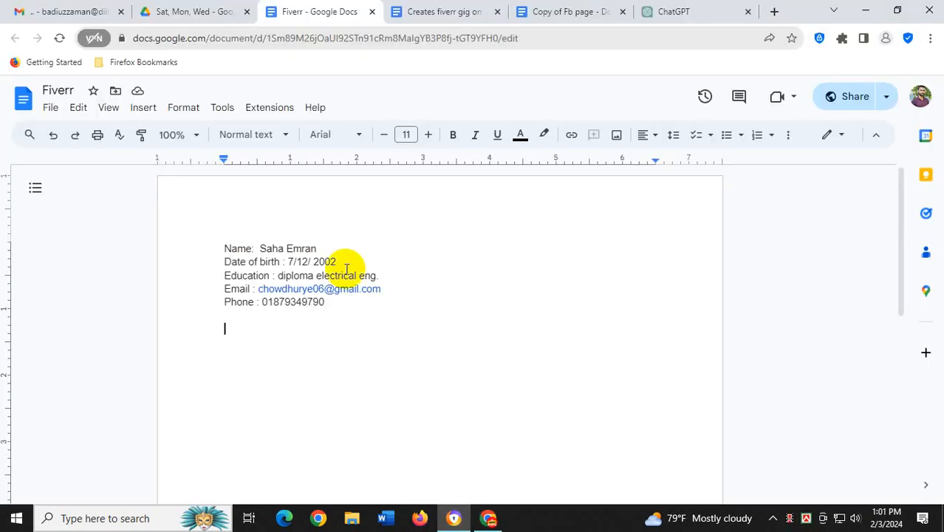
Paste the name from the notes as the username, replace its space with an underscore, and create the account.
{"action": "left_click_drag", "start_coordinate": [260, 248], "coordinate": [316, 248]}
{"action": "key", "text": "ctrl+c"}
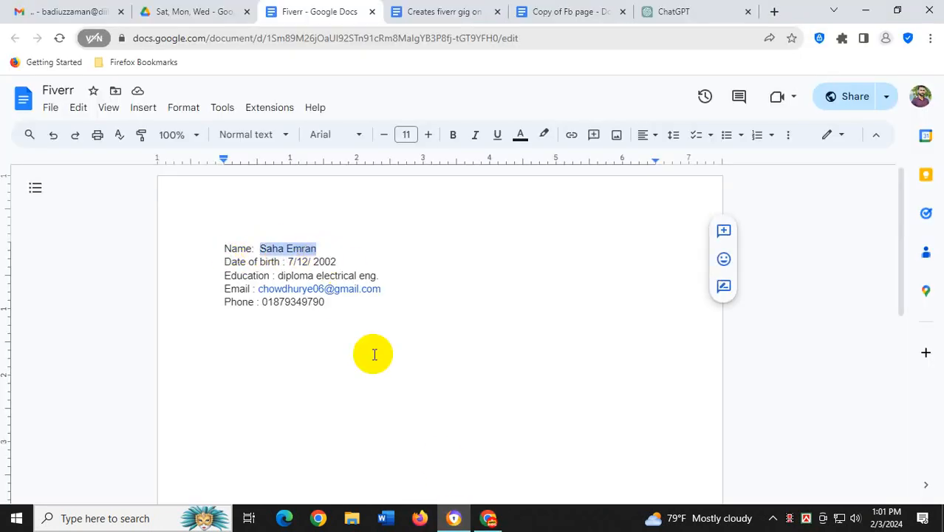
{"action": "left_click", "coordinate": [487, 517]}
{"action": "left_click", "coordinate": [569, 267]}
{"action": "key", "text": "ctrl+v"}
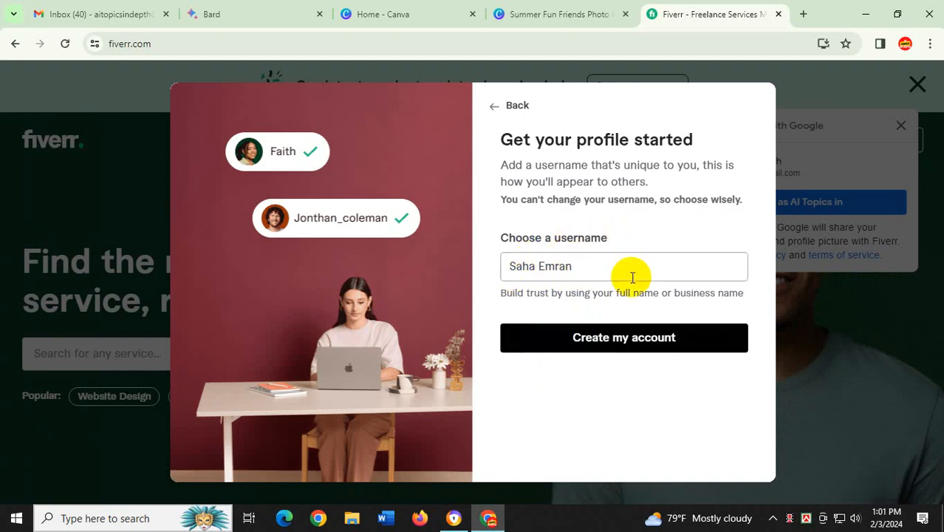
{"action": "left_click", "coordinate": [620, 337]}
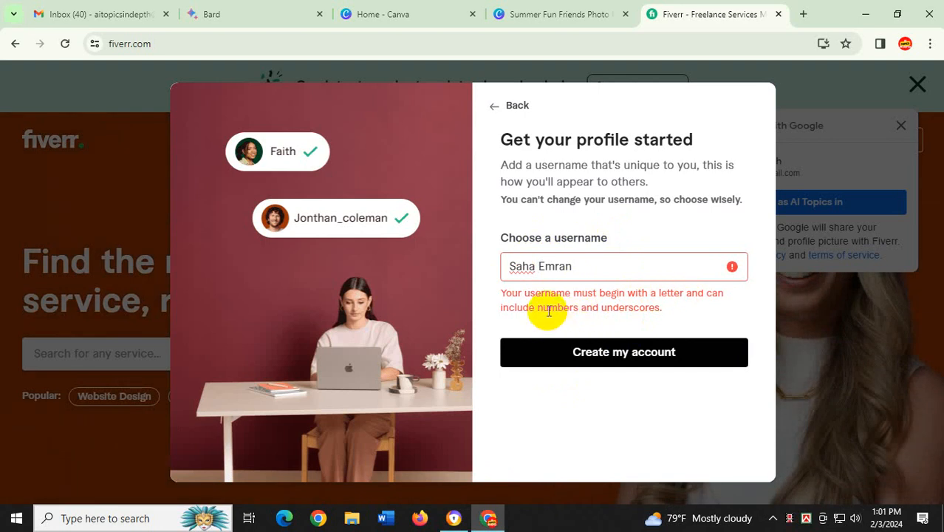
{"action": "key", "text": "BackSpace"}
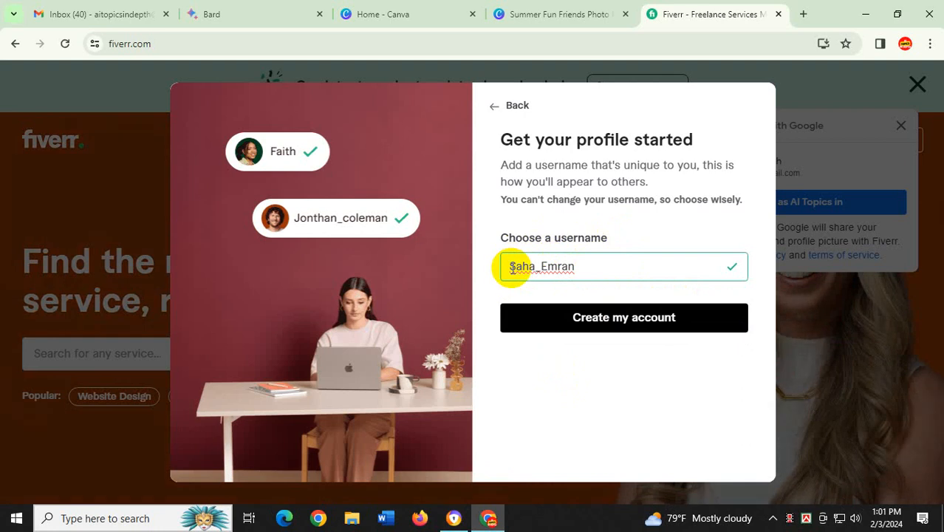
{"action": "left_click", "coordinate": [624, 315]}
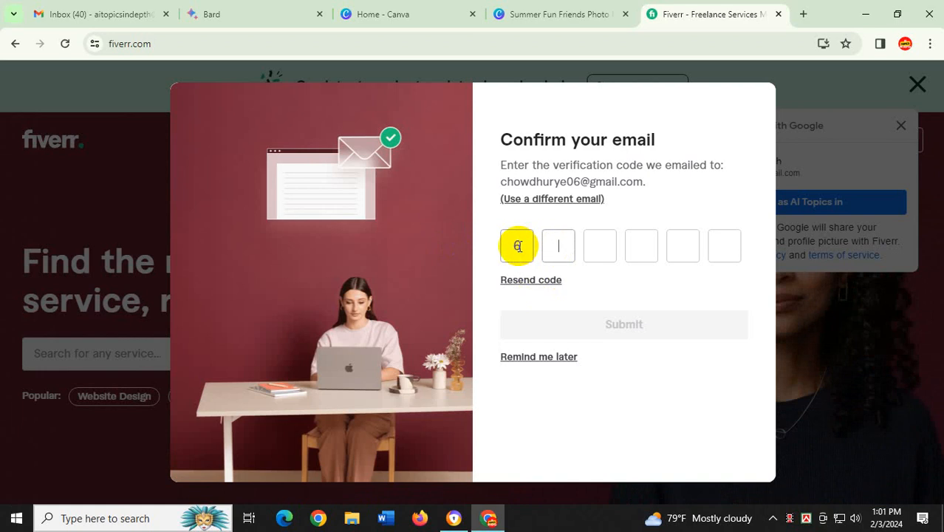
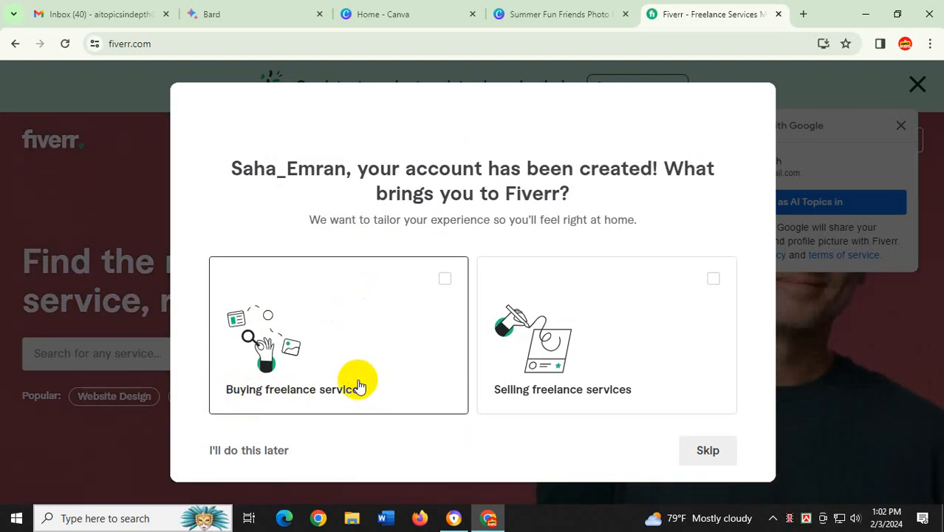
Answer the onboarding: selling freelance services, a side hustle, both online and offline experience.
{"action": "left_click", "coordinate": [563, 325]}
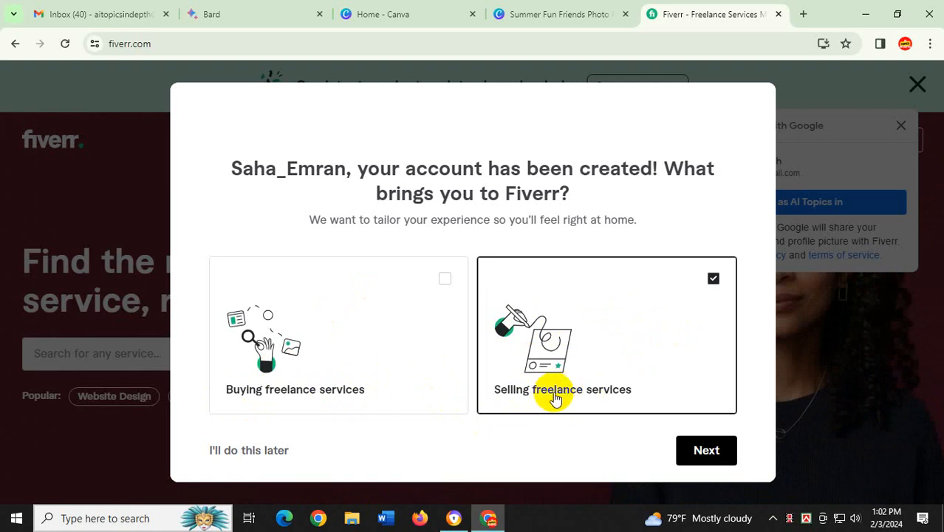
{"action": "left_click", "coordinate": [702, 450]}
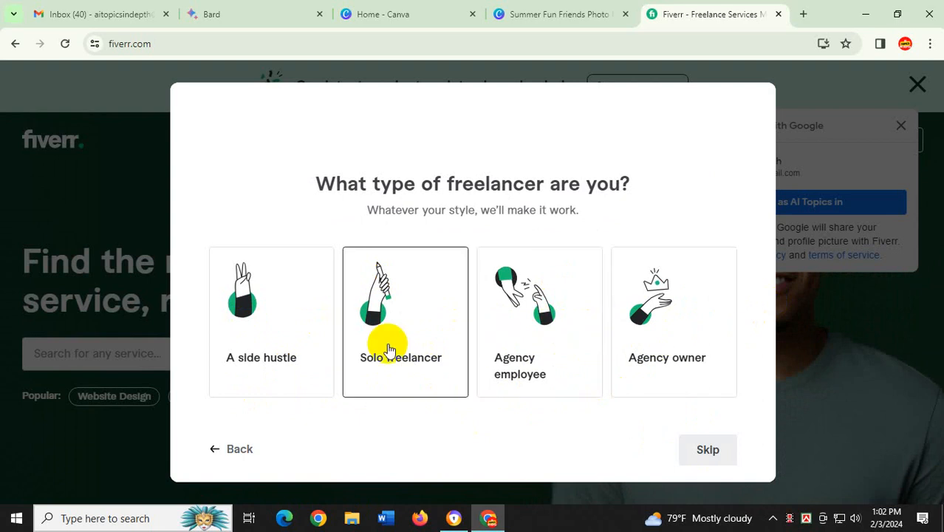
{"action": "left_click", "coordinate": [285, 330]}
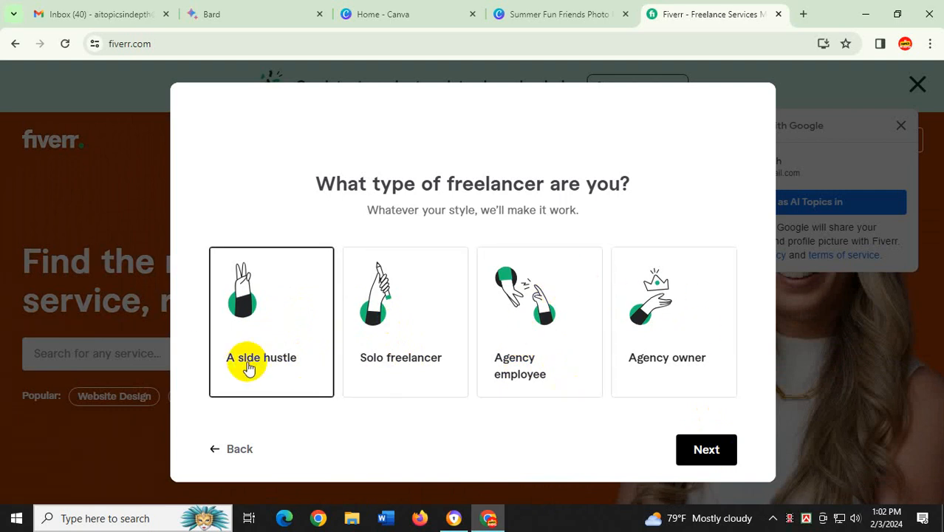
{"action": "left_click", "coordinate": [707, 452]}
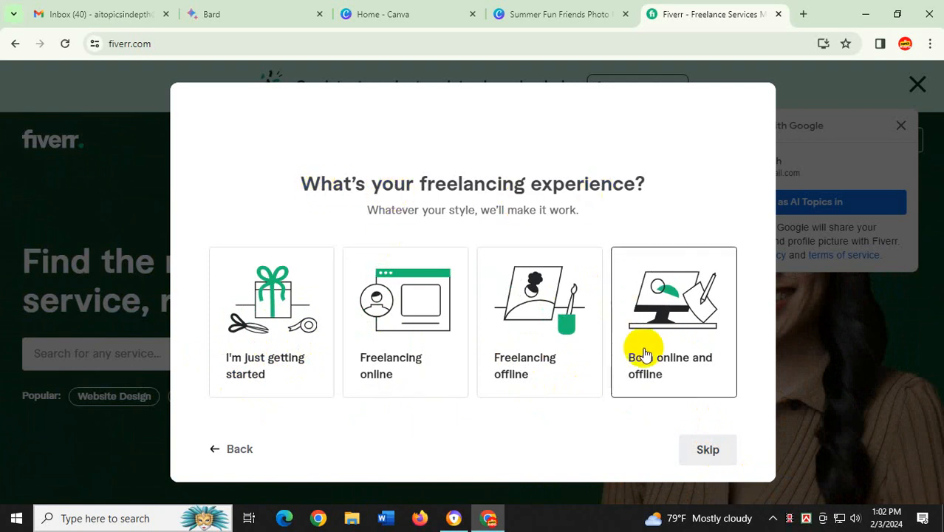
{"action": "left_click", "coordinate": [681, 355]}
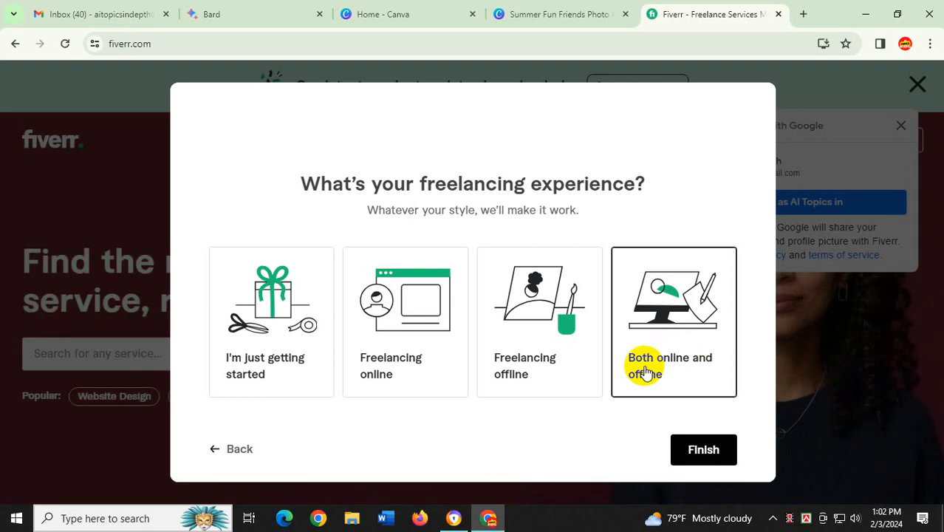
{"action": "left_click", "coordinate": [698, 452]}
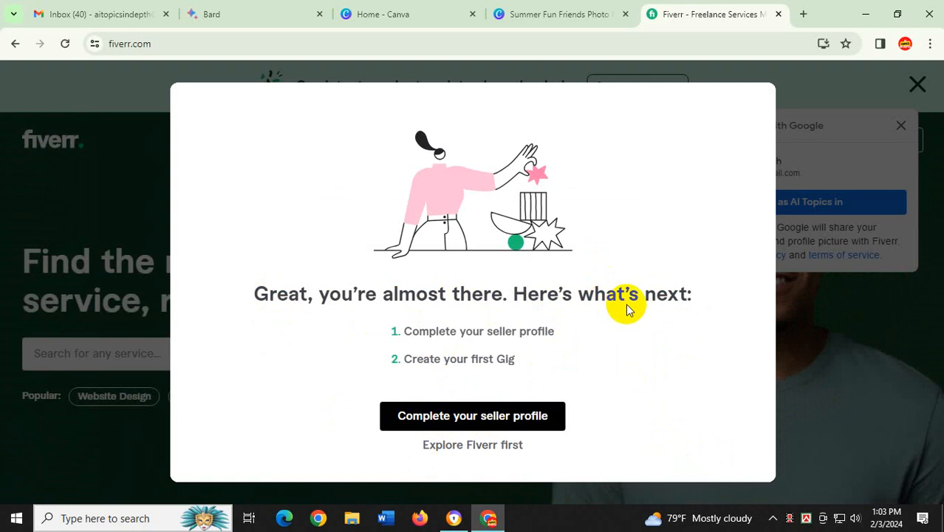
Highlight the listed next steps, then choose to complete the seller profile.
{"action": "left_click_drag", "start_coordinate": [406, 331], "coordinate": [531, 331]}
{"action": "left_click", "coordinate": [458, 300]}
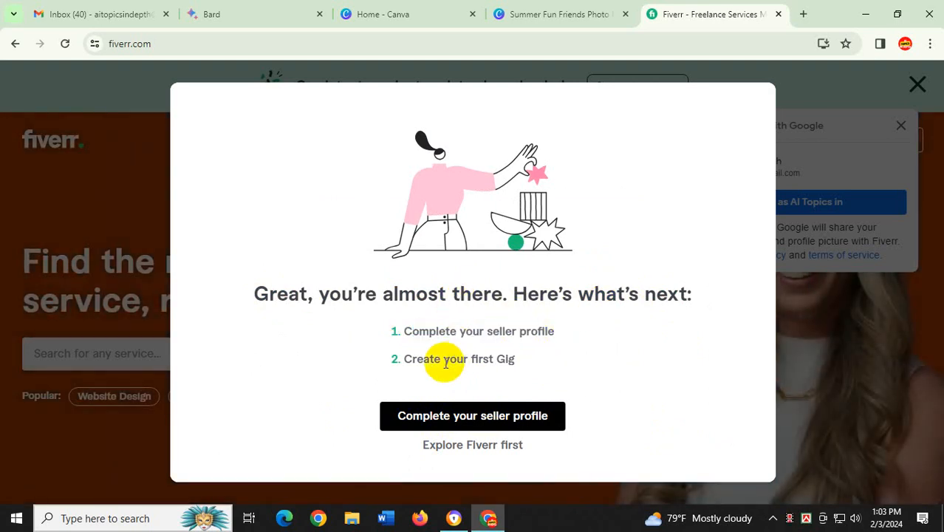
{"action": "left_click_drag", "start_coordinate": [425, 359], "coordinate": [504, 359]}
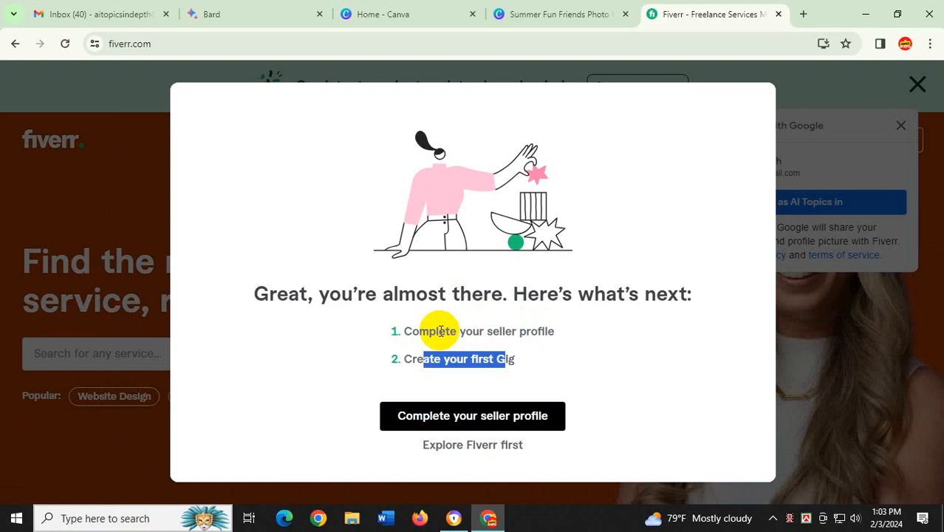
{"action": "left_click_drag", "start_coordinate": [440, 332], "coordinate": [520, 331]}
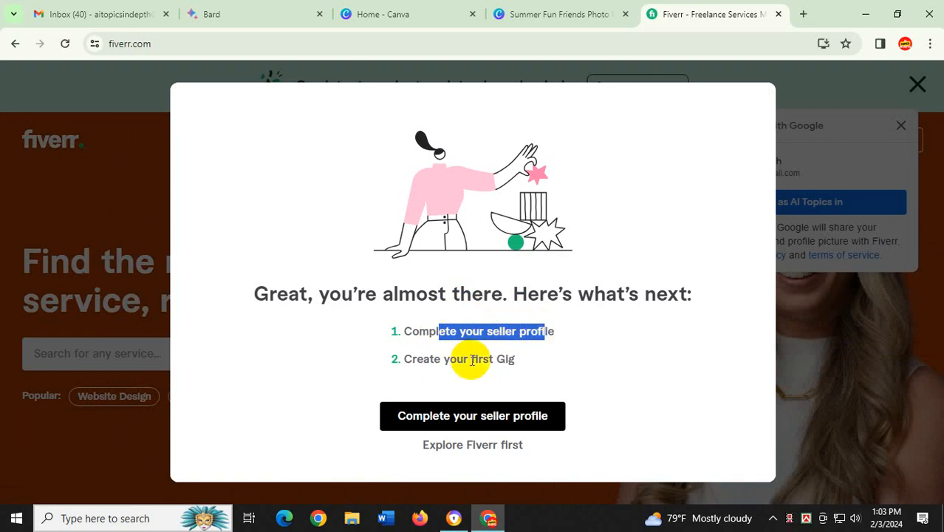
{"action": "left_click", "coordinate": [554, 334]}
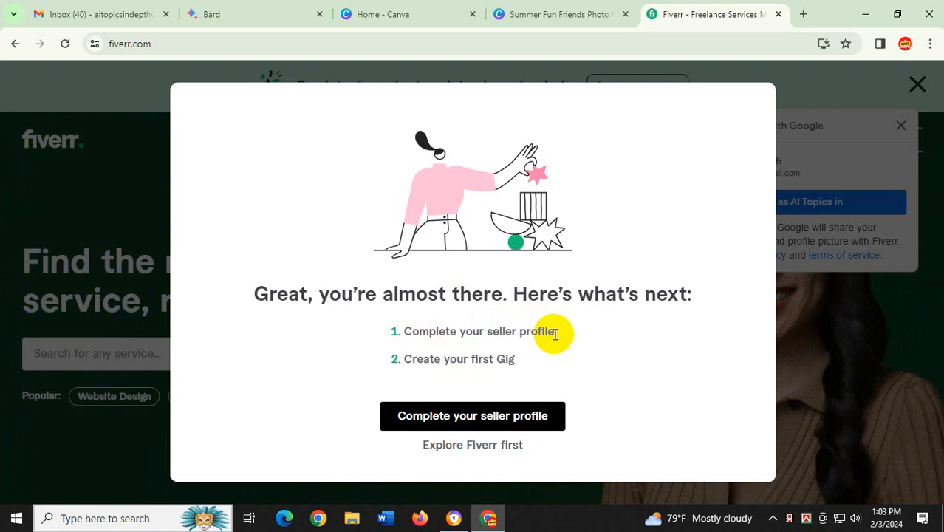
{"action": "left_click", "coordinate": [478, 418]}
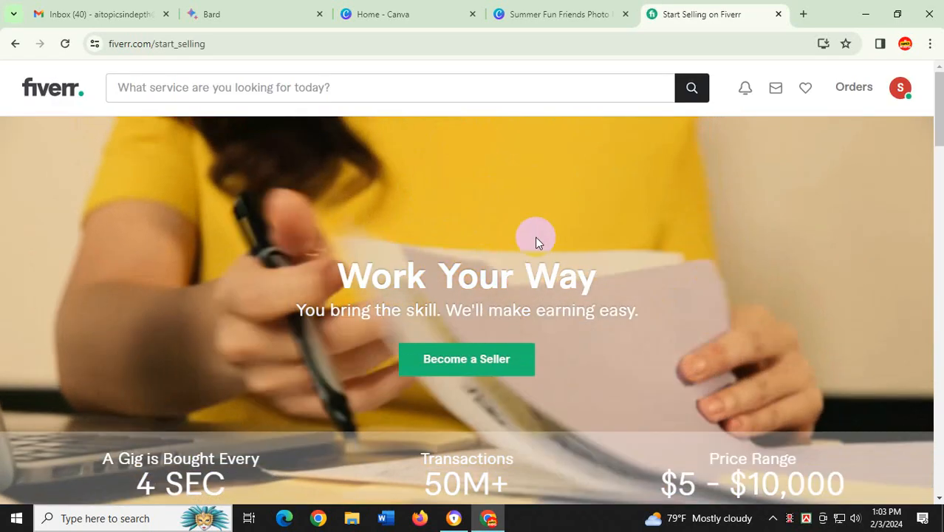
Start the Become a Seller flow from the Start Selling page.
{"action": "scroll", "coordinate": [750, 293], "scroll_direction": "down", "scroll_amount": 1}
{"action": "scroll", "coordinate": [751, 295], "scroll_direction": "down", "scroll_amount": 8}
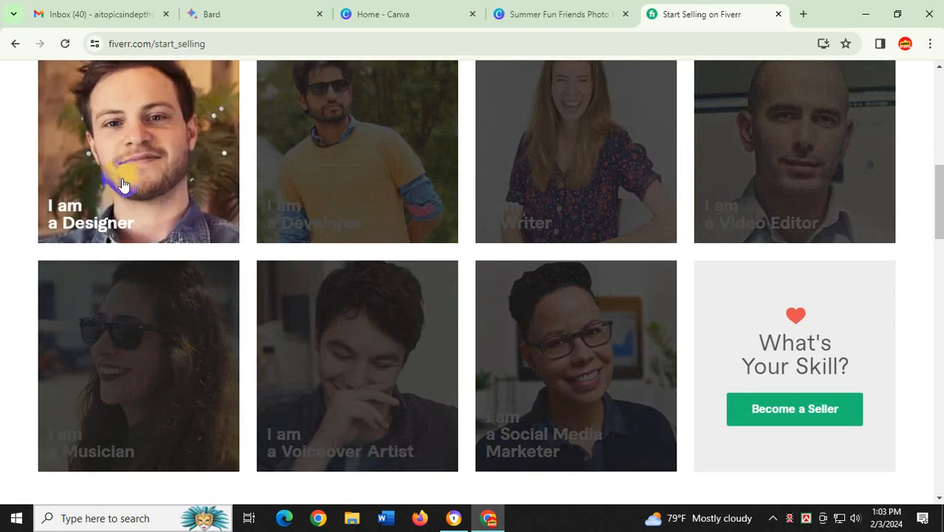
{"action": "scroll", "coordinate": [104, 185], "scroll_direction": "up", "scroll_amount": 1}
{"action": "scroll", "coordinate": [539, 232], "scroll_direction": "up", "scroll_amount": 6}
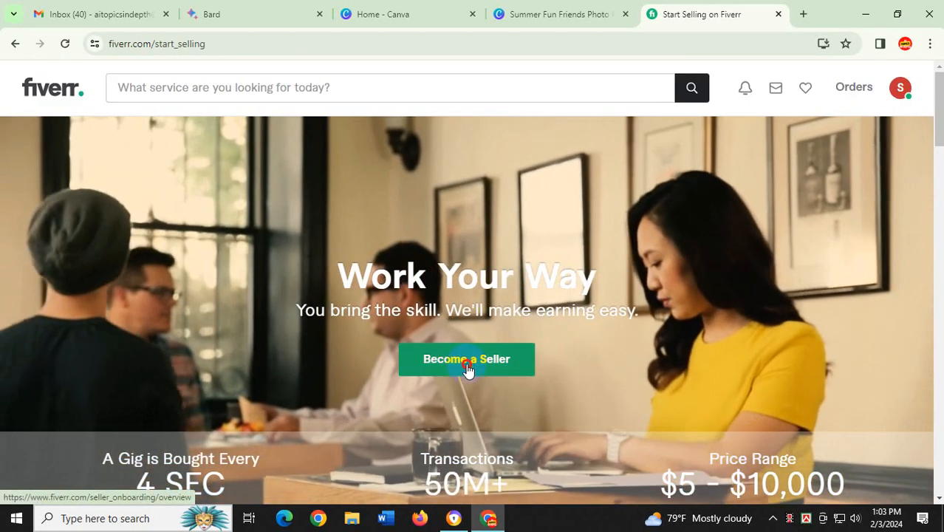
{"action": "left_click", "coordinate": [481, 367]}
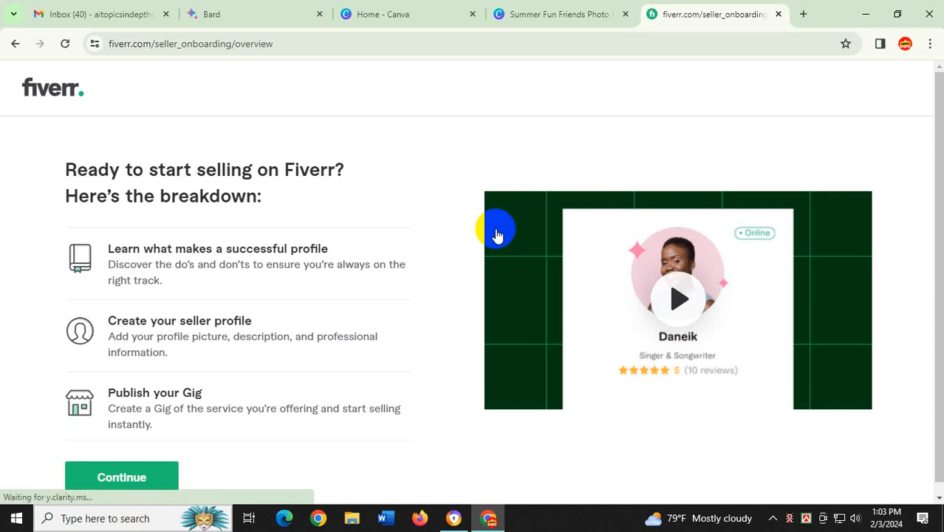
Continue past the overview, profile tips and things-to-avoid pages to the Personal Info form.
{"action": "scroll", "coordinate": [138, 228], "scroll_direction": "down", "scroll_amount": 1}
{"action": "left_click", "coordinate": [131, 461]}
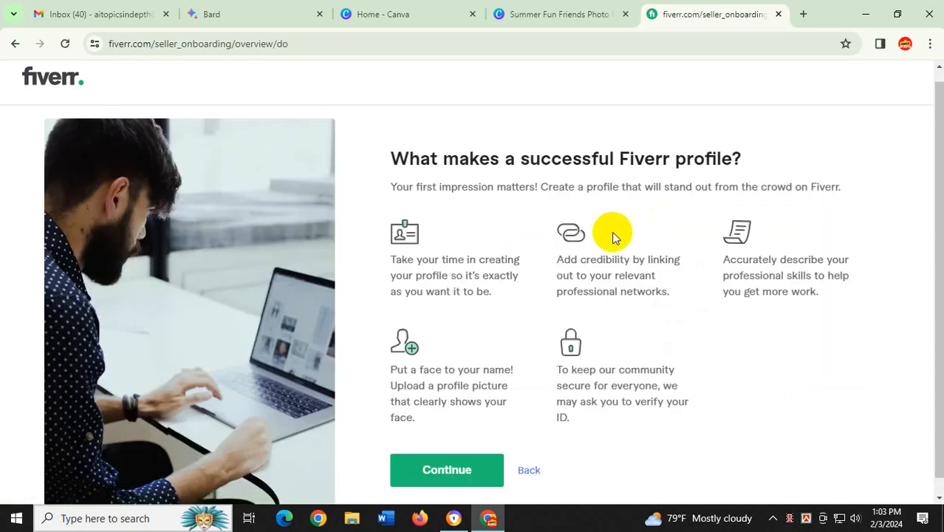
{"action": "scroll", "coordinate": [495, 341], "scroll_direction": "down", "scroll_amount": 1}
{"action": "scroll", "coordinate": [569, 179], "scroll_direction": "up", "scroll_amount": 1}
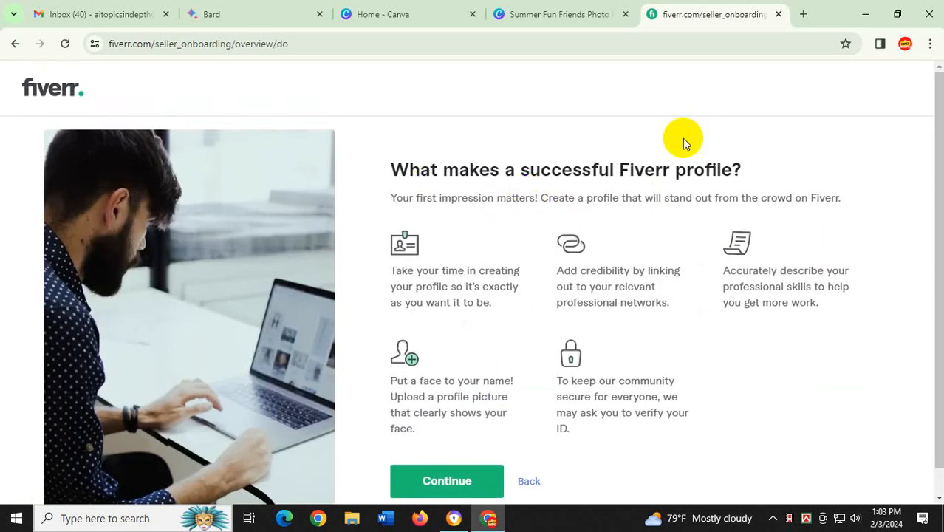
{"action": "scroll", "coordinate": [505, 286], "scroll_direction": "down", "scroll_amount": 1}
{"action": "left_click", "coordinate": [465, 458]}
{"action": "scroll", "coordinate": [455, 341], "scroll_direction": "down", "scroll_amount": 1}
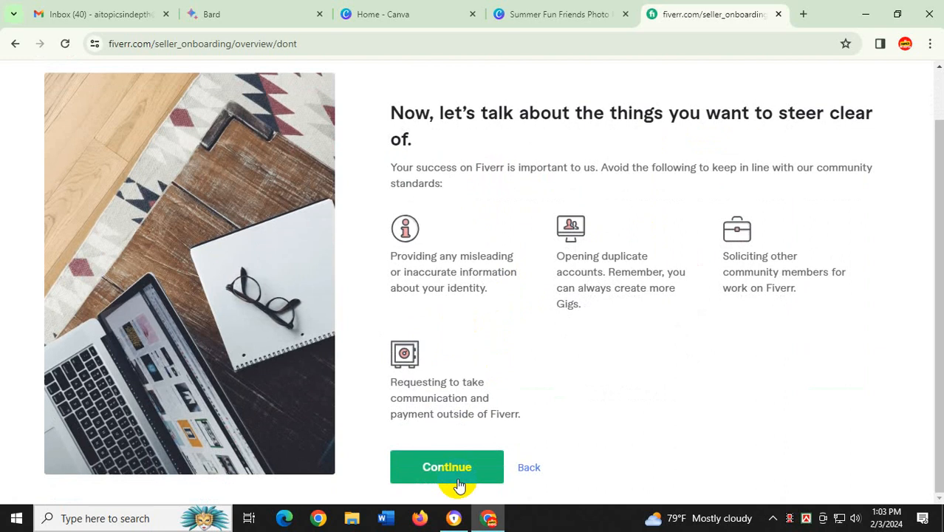
{"action": "left_click", "coordinate": [441, 475]}
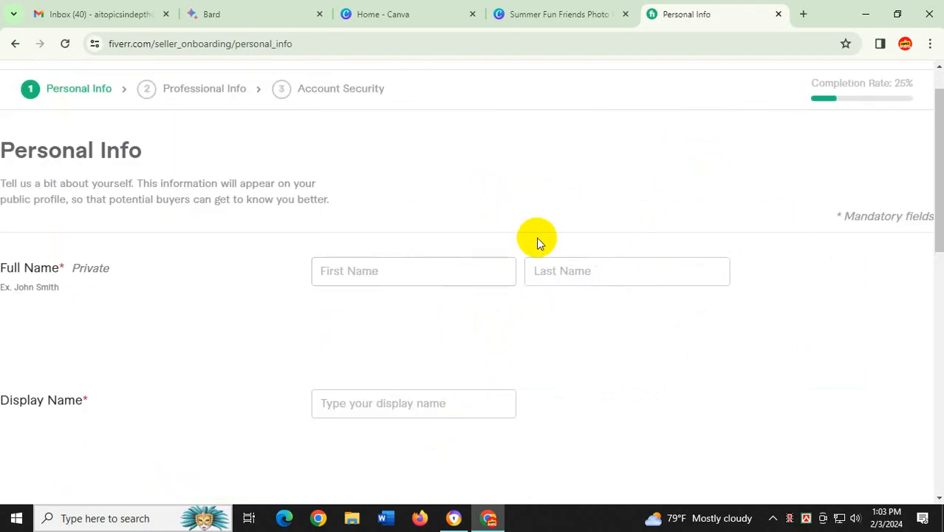
Paste the seller's full name from the notes into the First Name field.
{"action": "scroll", "coordinate": [538, 241], "scroll_direction": "down", "scroll_amount": 2}
{"action": "scroll", "coordinate": [538, 240], "scroll_direction": "up", "scroll_amount": 2}
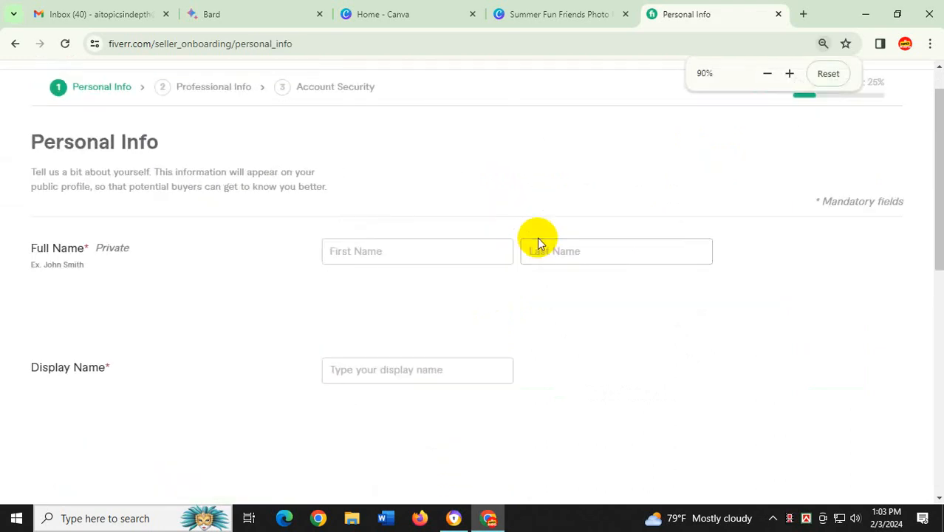
{"action": "scroll", "coordinate": [506, 291], "scroll_direction": "down", "scroll_amount": 4}
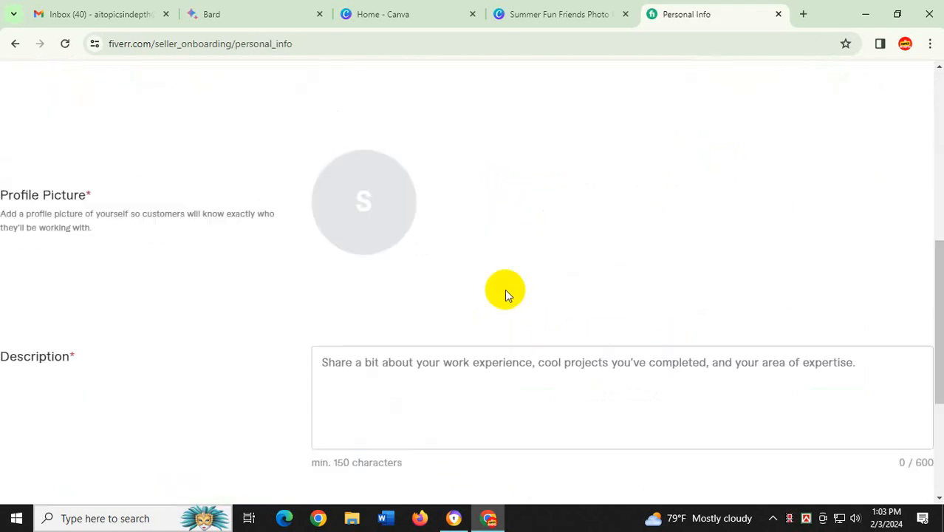
{"action": "scroll", "coordinate": [529, 275], "scroll_direction": "down", "scroll_amount": 3}
{"action": "scroll", "coordinate": [531, 272], "scroll_direction": "up", "scroll_amount": 7}
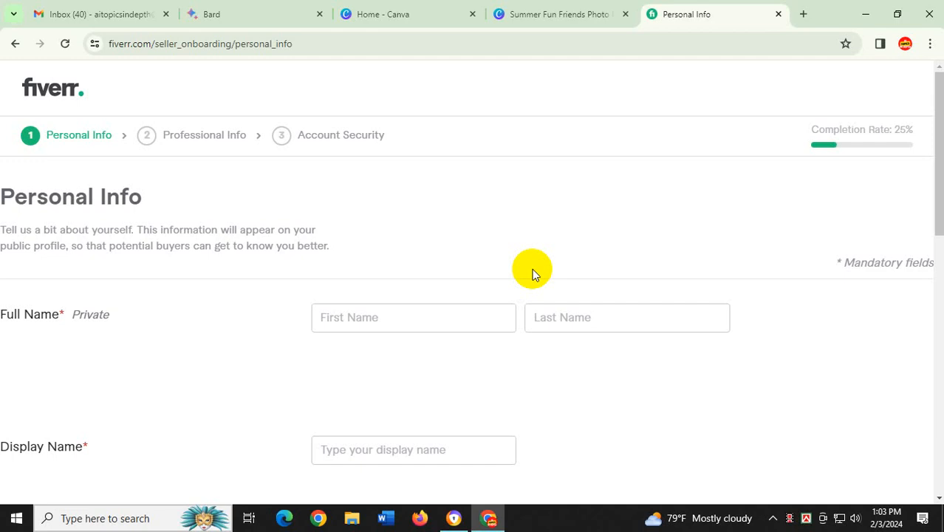
{"action": "scroll", "coordinate": [209, 270], "scroll_direction": "down", "scroll_amount": 1}
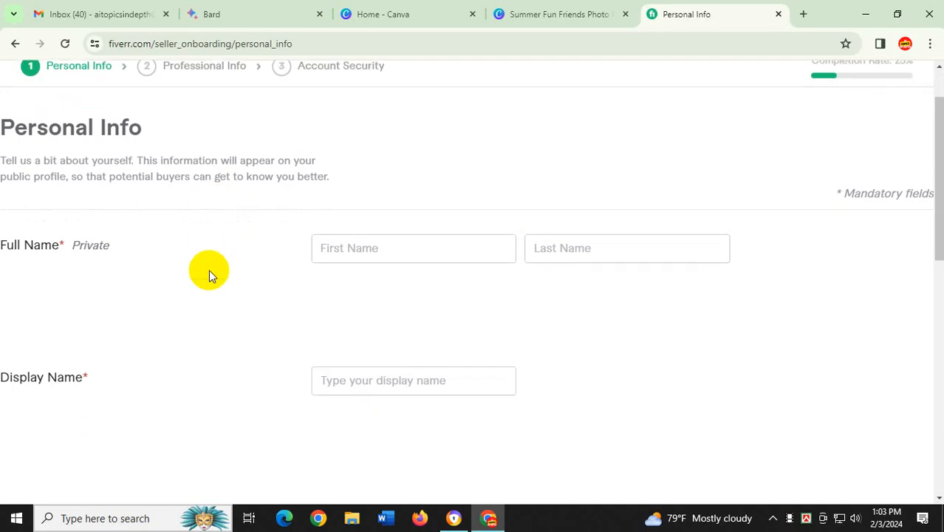
{"action": "left_click", "coordinate": [355, 249]}
{"action": "left_click", "coordinate": [454, 516]}
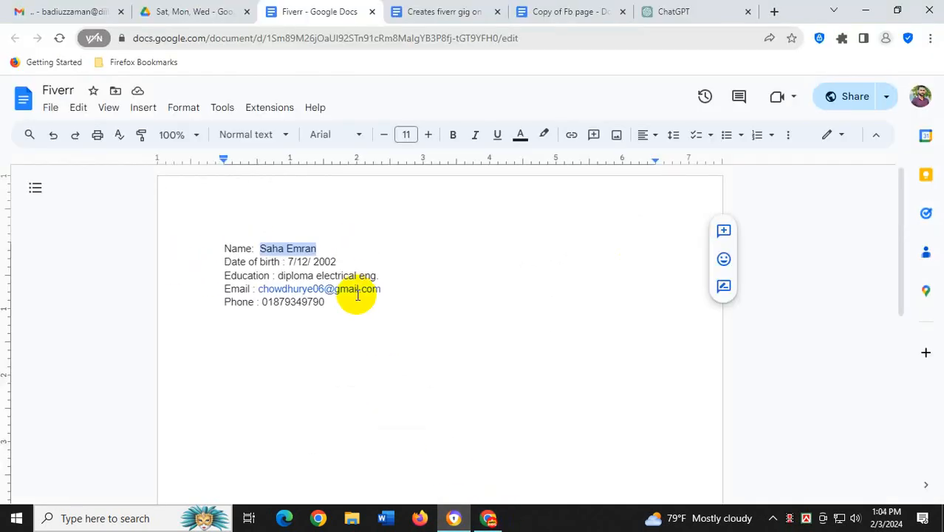
{"action": "left_click", "coordinate": [488, 518]}
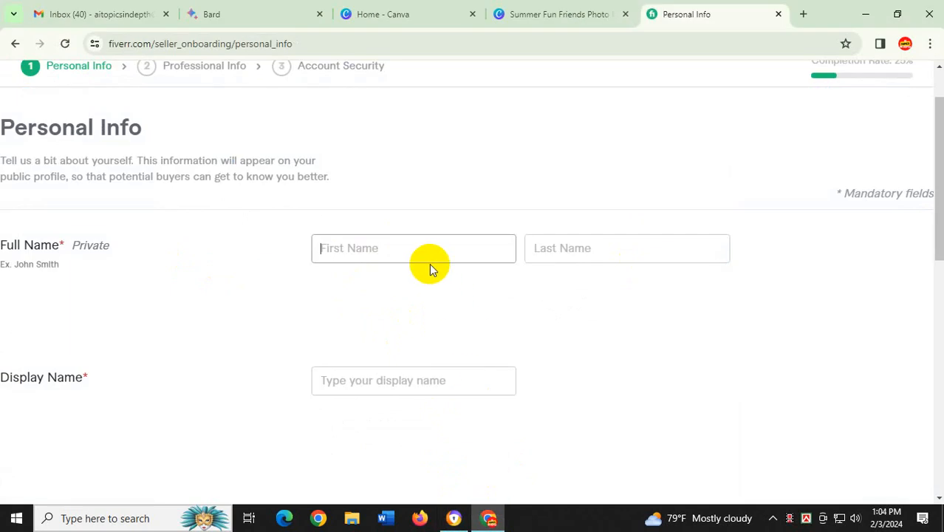
Move the surname out of First Name into the Last Name field.
{"action": "double_click", "coordinate": [359, 249]}
{"action": "key", "text": "ctrl+x"}
{"action": "left_click", "coordinate": [569, 249]}
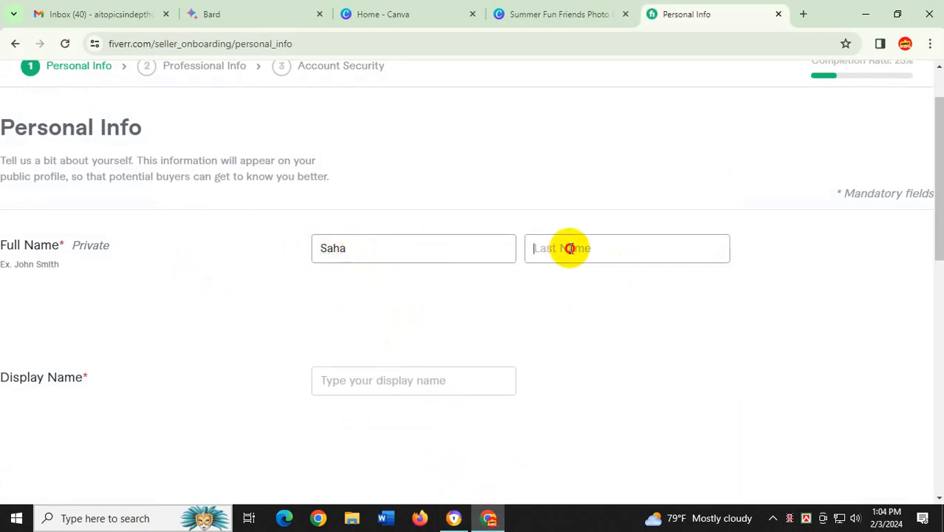
{"action": "key", "text": "ctrl+v"}
{"action": "left_click", "coordinate": [442, 253]}
{"action": "left_click", "coordinate": [644, 303]}
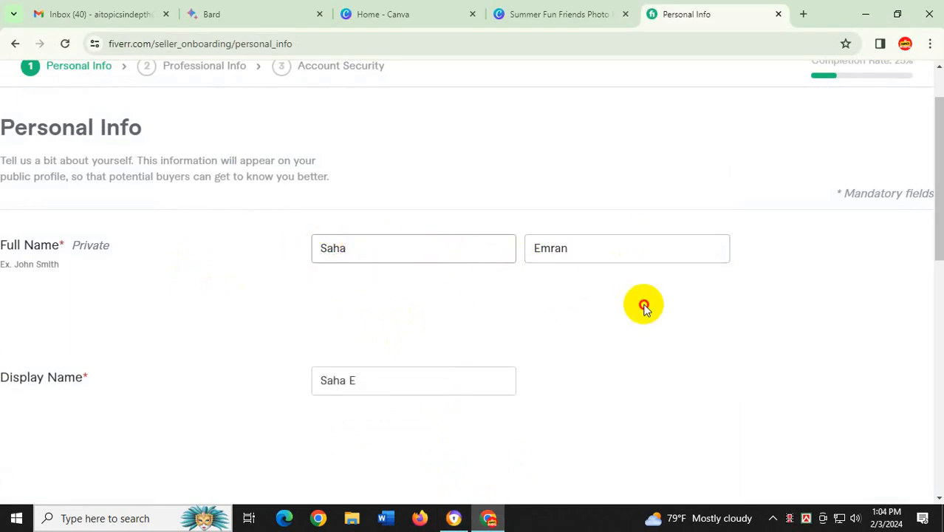
Edit the Display Name so it shows the seller's full name.
{"action": "scroll", "coordinate": [283, 307], "scroll_direction": "down", "scroll_amount": 2}
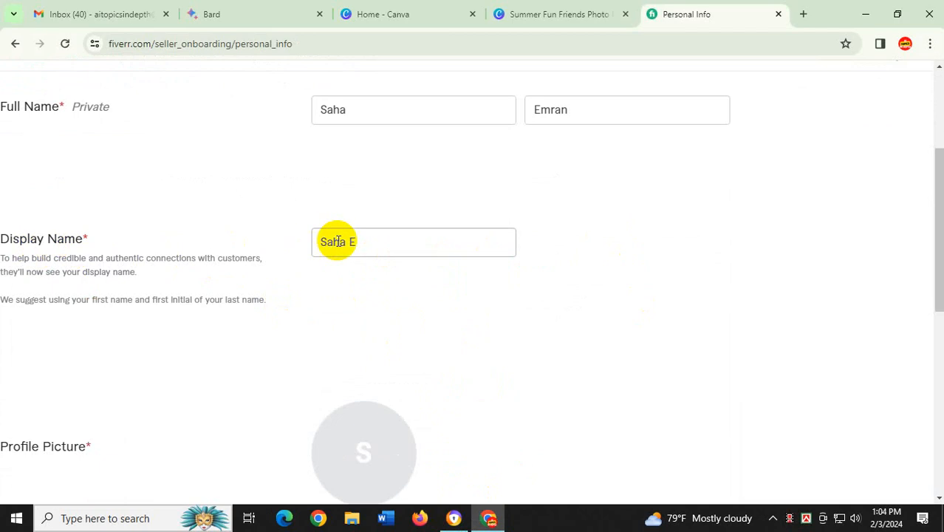
{"action": "left_click", "coordinate": [389, 242]}
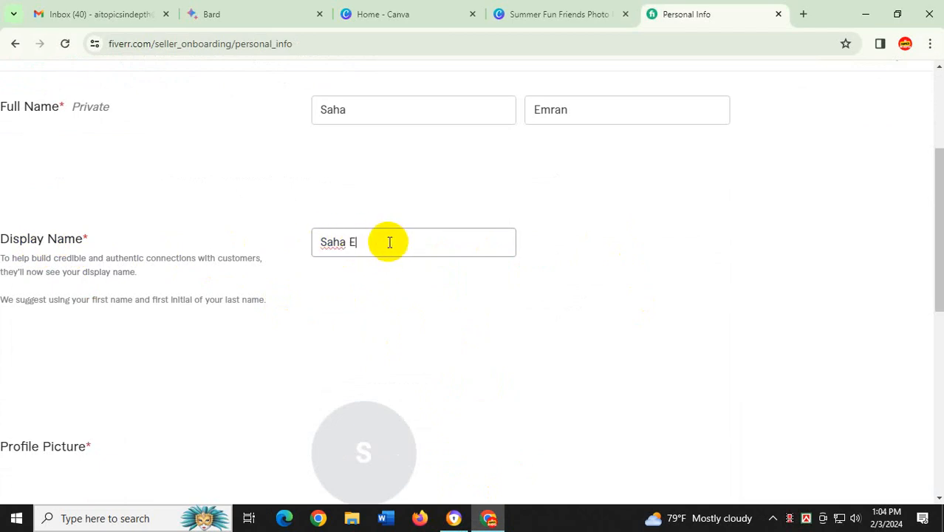
{"action": "left_click", "coordinate": [454, 517]}
{"action": "left_click", "coordinate": [454, 517]}
{"action": "type", "text": "E"}
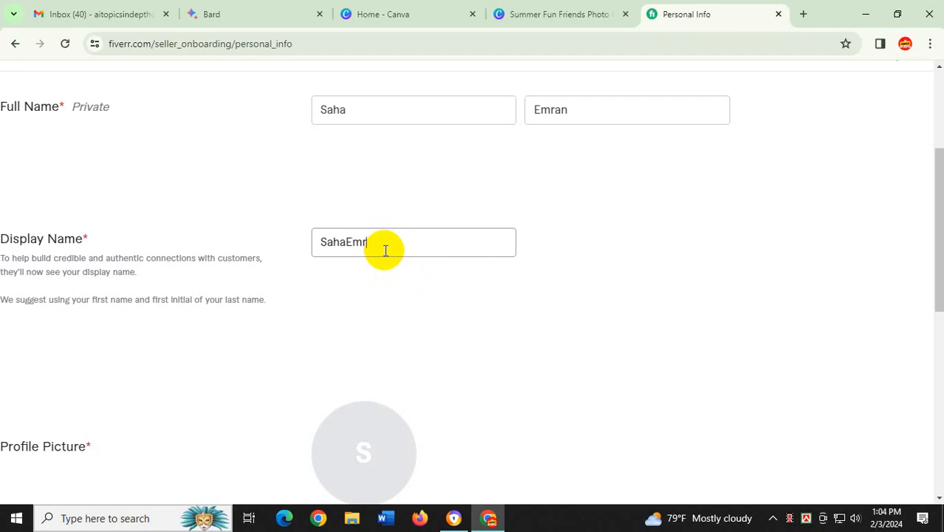
{"action": "type", "text": "mahdh"}
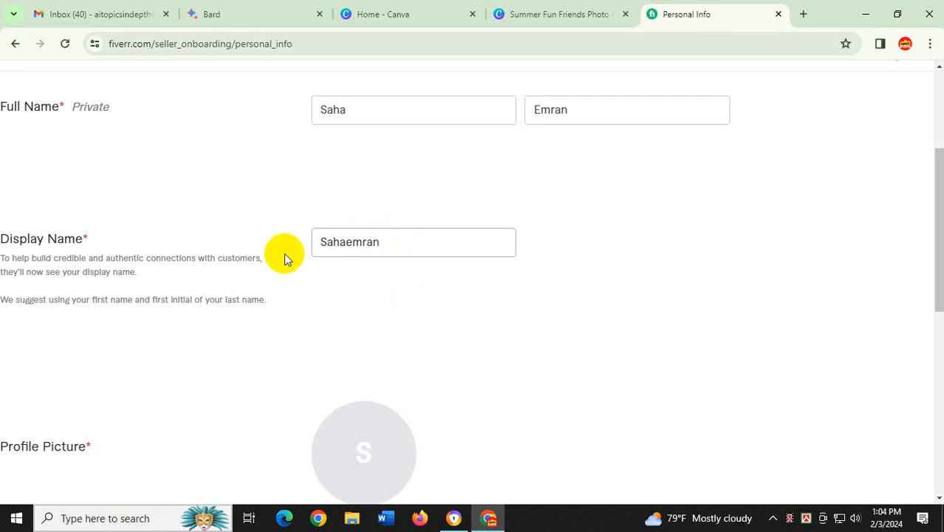
{"action": "left_click", "coordinate": [353, 244]}
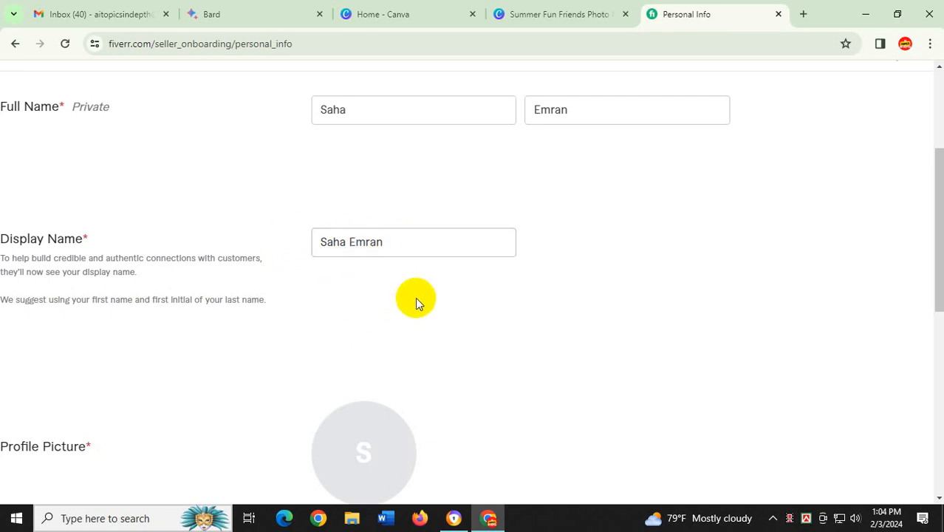
{"action": "scroll", "coordinate": [354, 282], "scroll_direction": "down", "scroll_amount": 3}
Upload the photo from the Downloads folder as the seller's profile picture.
{"action": "scroll", "coordinate": [355, 239], "scroll_direction": "up", "scroll_amount": 3}
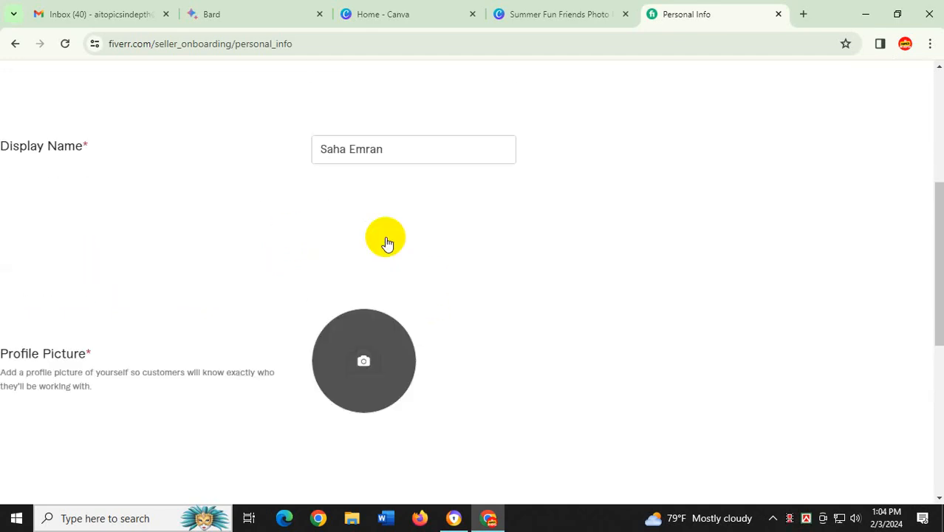
{"action": "scroll", "coordinate": [428, 267], "scroll_direction": "down", "scroll_amount": 3}
{"action": "scroll", "coordinate": [428, 268], "scroll_direction": "up", "scroll_amount": 5}
{"action": "scroll", "coordinate": [470, 164], "scroll_direction": "down", "scroll_amount": 5}
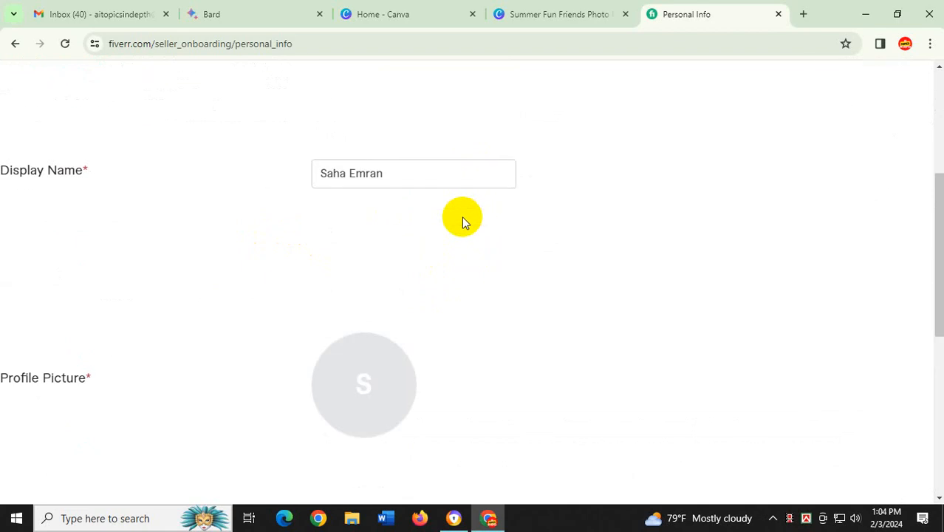
{"action": "left_click", "coordinate": [365, 246]}
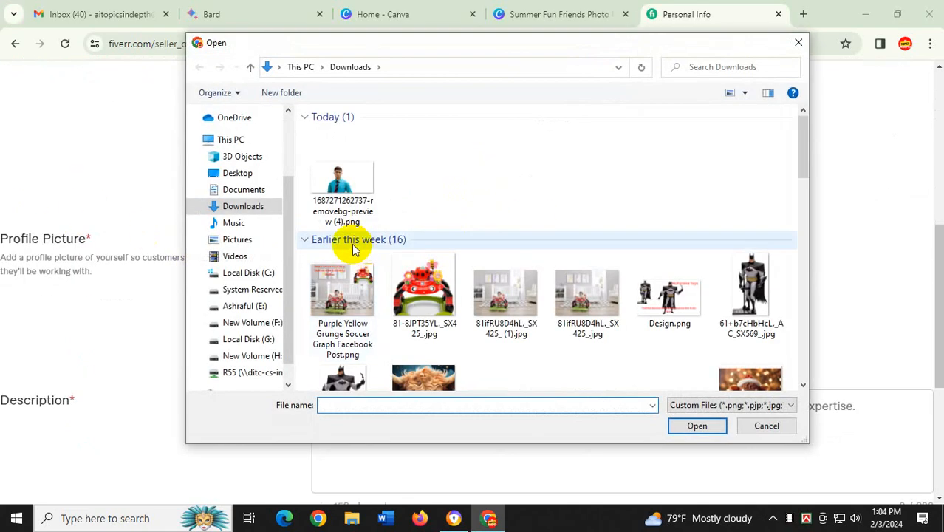
{"action": "double_click", "coordinate": [341, 193]}
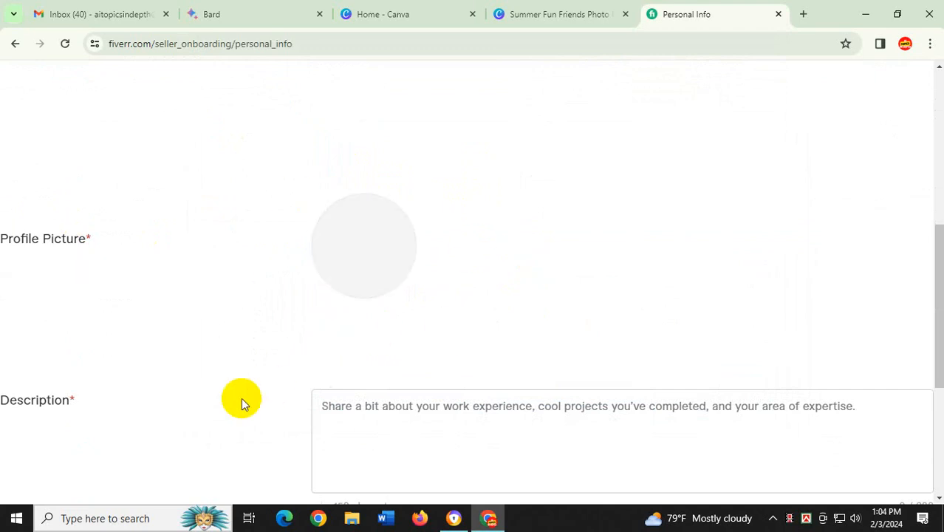
{"action": "scroll", "coordinate": [501, 270], "scroll_direction": "up", "scroll_amount": 3}
{"action": "scroll", "coordinate": [502, 270], "scroll_direction": "down", "scroll_amount": 6}
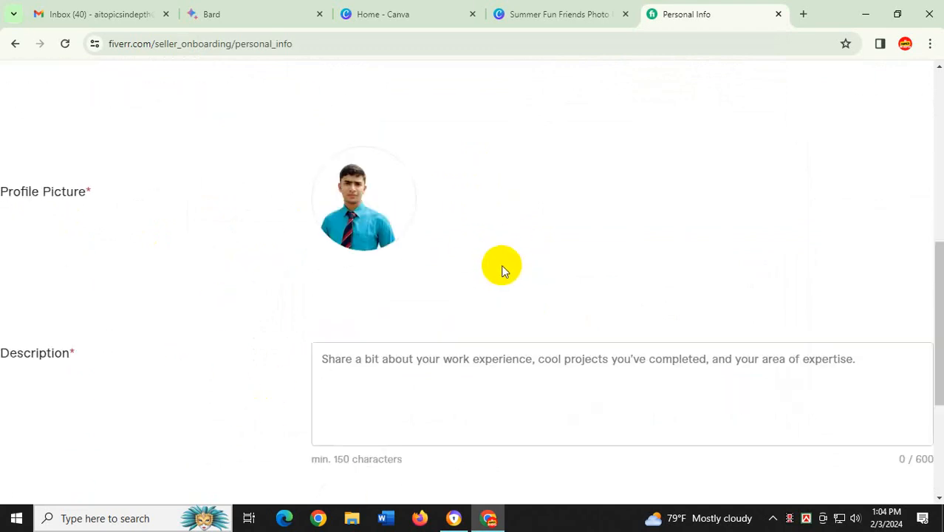
Highlight the Description's 'min. 150 characters' hint, then switch to the Bard chat.
{"action": "left_click", "coordinate": [542, 272]}
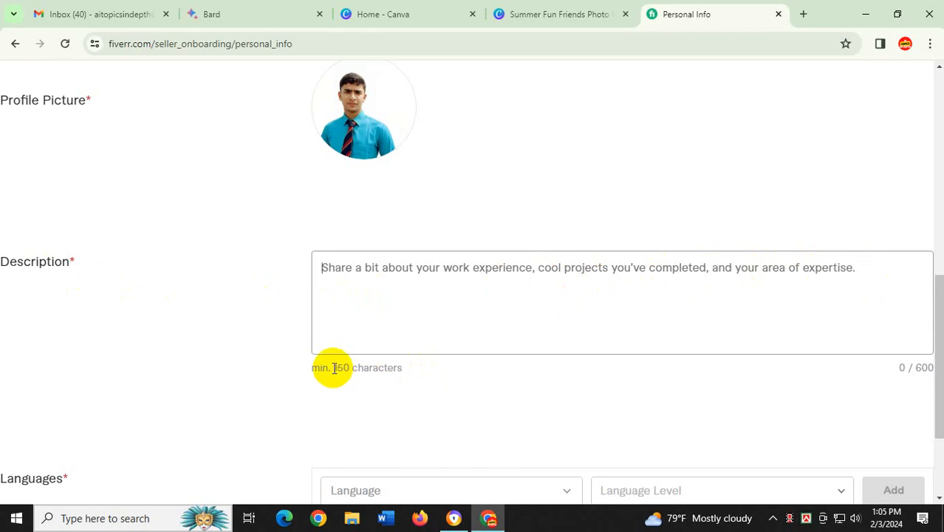
{"action": "left_click_drag", "start_coordinate": [333, 369], "coordinate": [493, 378]}
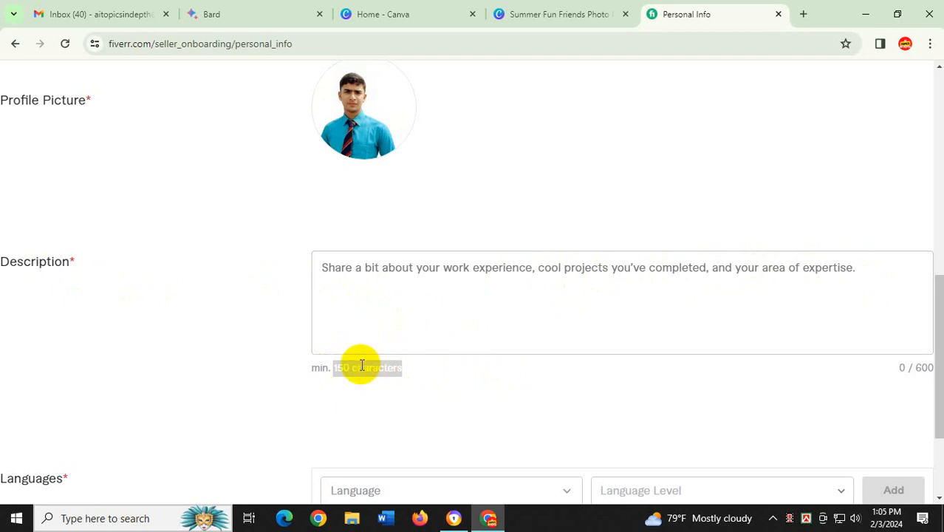
{"action": "left_click", "coordinate": [313, 368]}
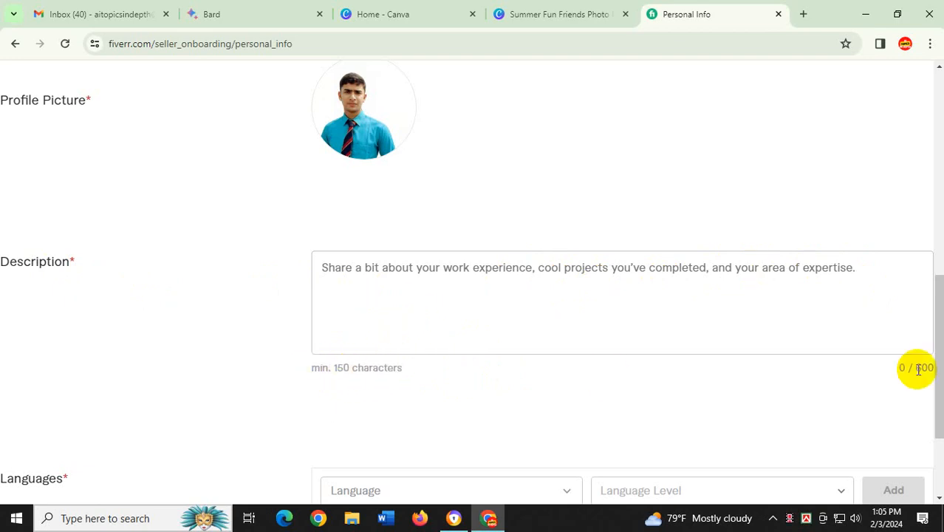
{"action": "scroll", "coordinate": [602, 387], "scroll_direction": "down", "scroll_amount": 1}
{"action": "scroll", "coordinate": [601, 383], "scroll_direction": "up", "scroll_amount": 1}
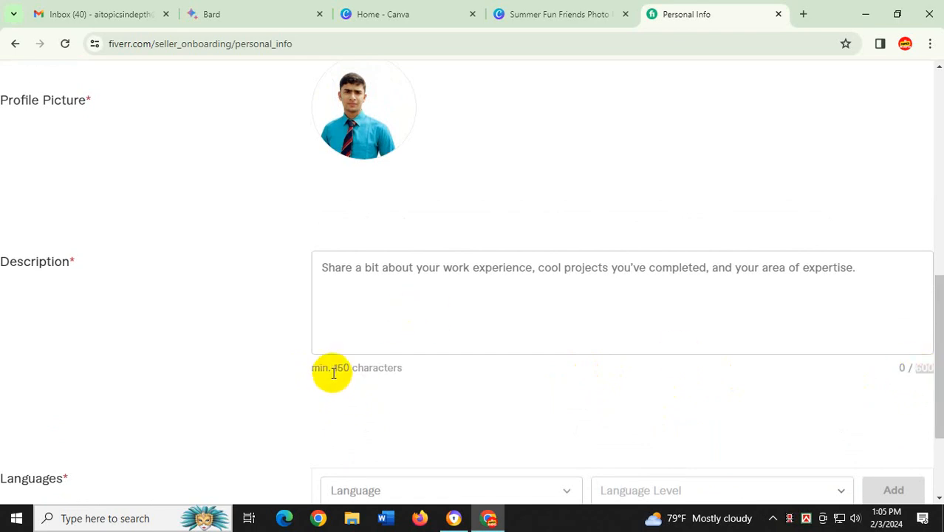
{"action": "left_click_drag", "start_coordinate": [332, 369], "coordinate": [422, 375]}
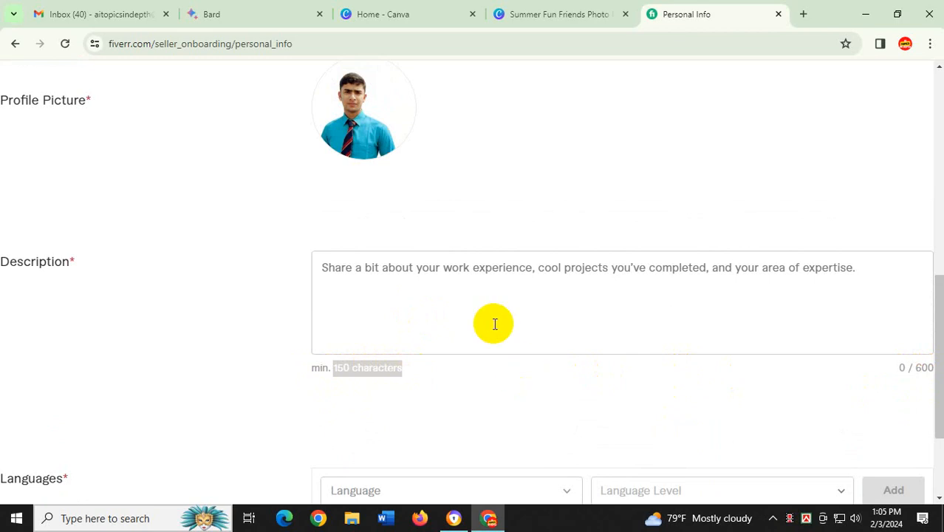
{"action": "left_click", "coordinate": [266, 6]}
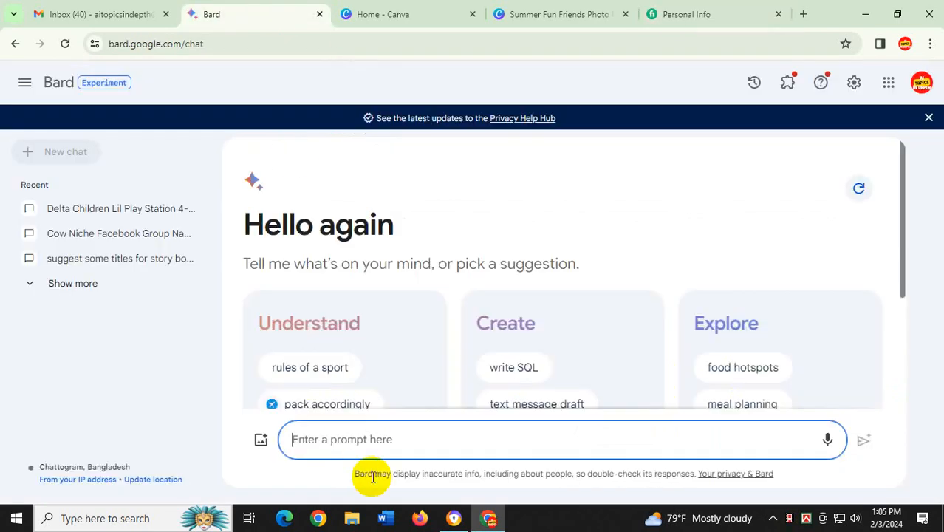
Start the Bard prompt: 'Please give me a description for my Fiverr account'.
{"action": "left_click", "coordinate": [368, 439]}
{"action": "type", "text": "Please"}
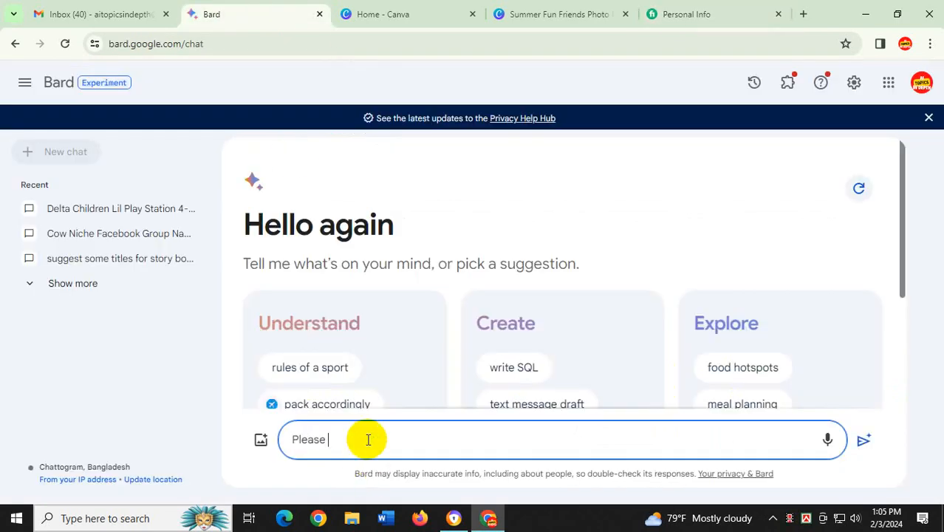
{"action": "type", "text": " give me a description for m"}
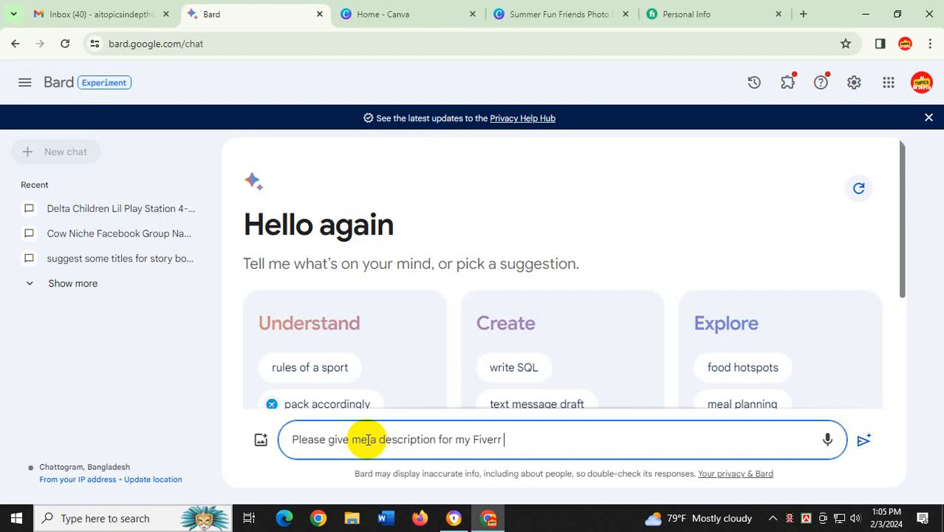
{"action": "type", "text": "y Fiver"}
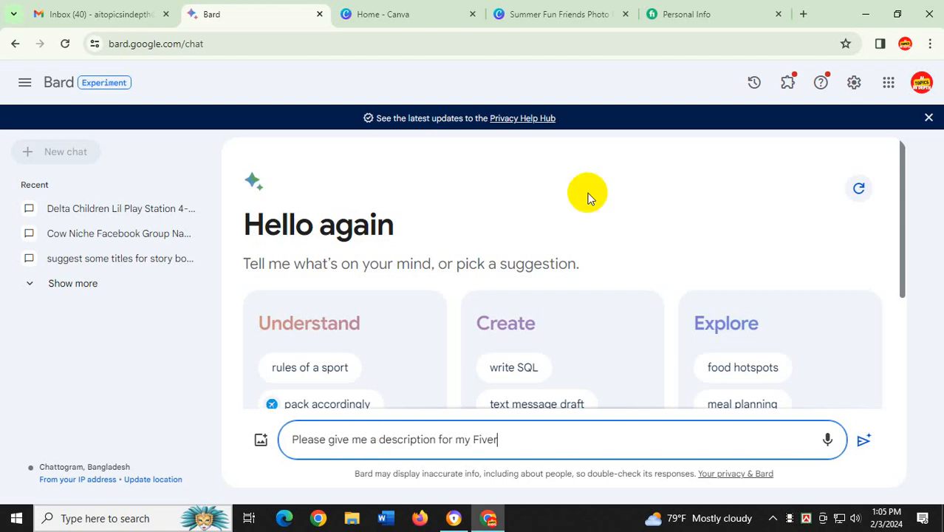
{"action": "left_click", "coordinate": [711, 8]}
{"action": "left_click", "coordinate": [262, 7]}
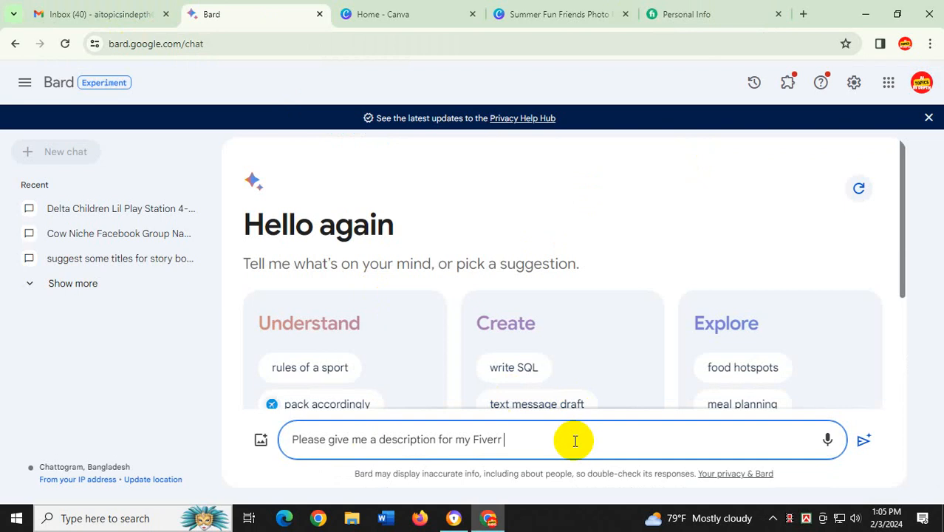
{"action": "type", "text": "r account on \""}
Add a length limit to the description, changing it from 150 to 500 characters.
{"action": "left_click", "coordinate": [436, 439]}
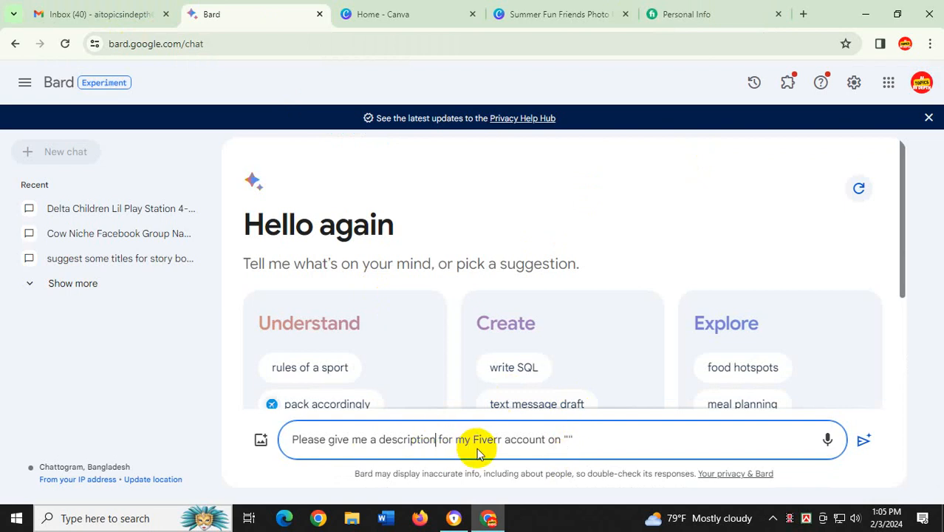
{"action": "type", "text": "on 150 characters"}
{"action": "key", "text": "shift+Return"}
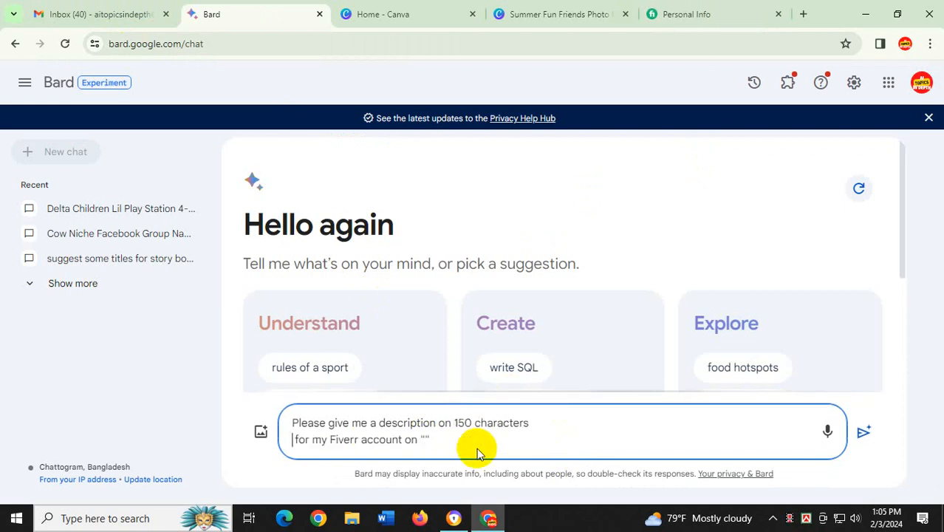
{"action": "key", "text": "F11"}
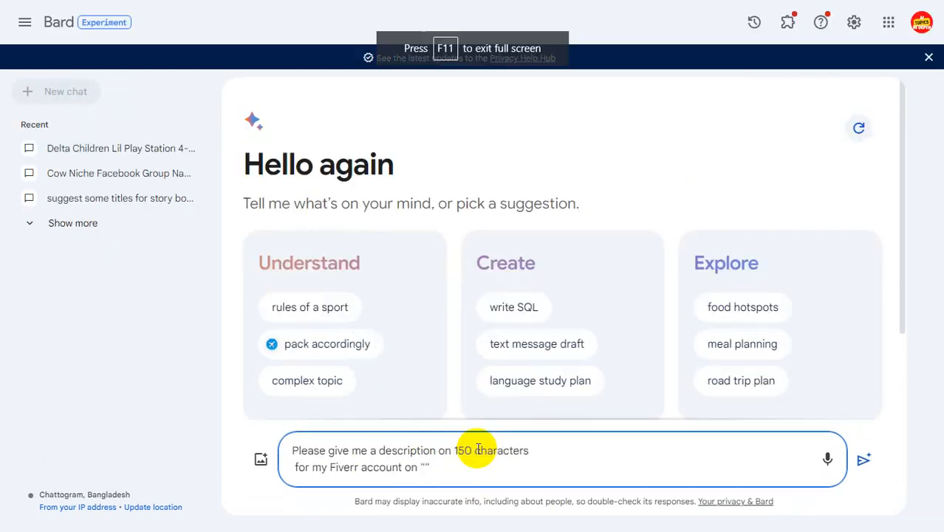
{"action": "key", "text": "F11"}
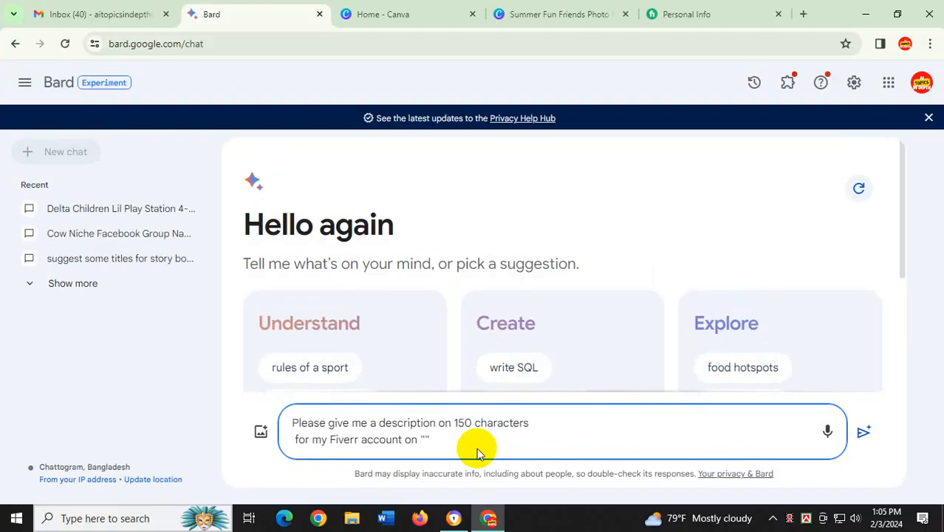
{"action": "key", "text": "BackSpace"}
{"action": "key", "text": "Left"}
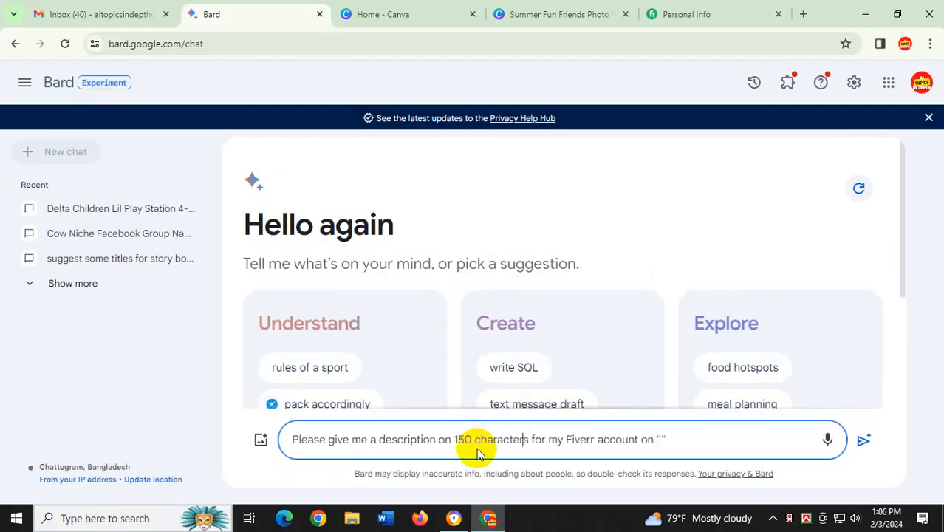
{"action": "key", "text": "BackSpace"}
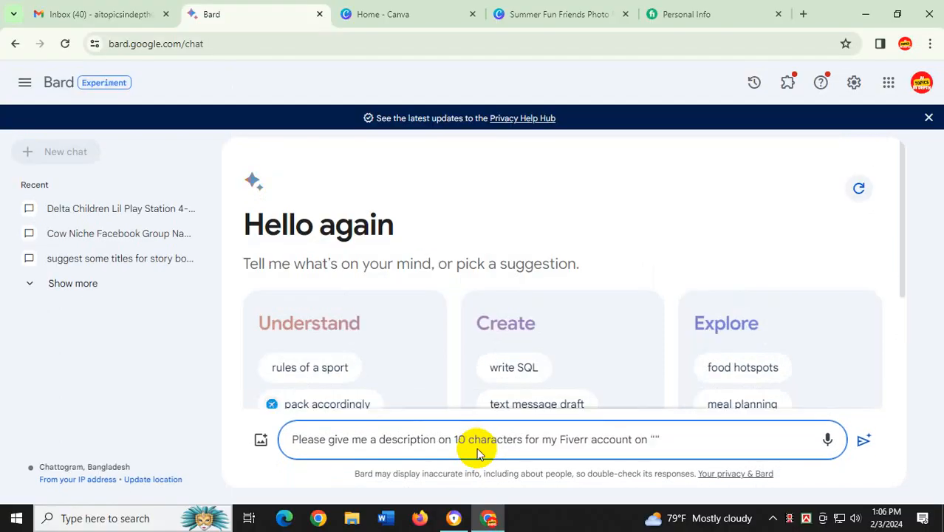
{"action": "key", "text": "BackSpace"}
{"action": "type", "text": "50"}
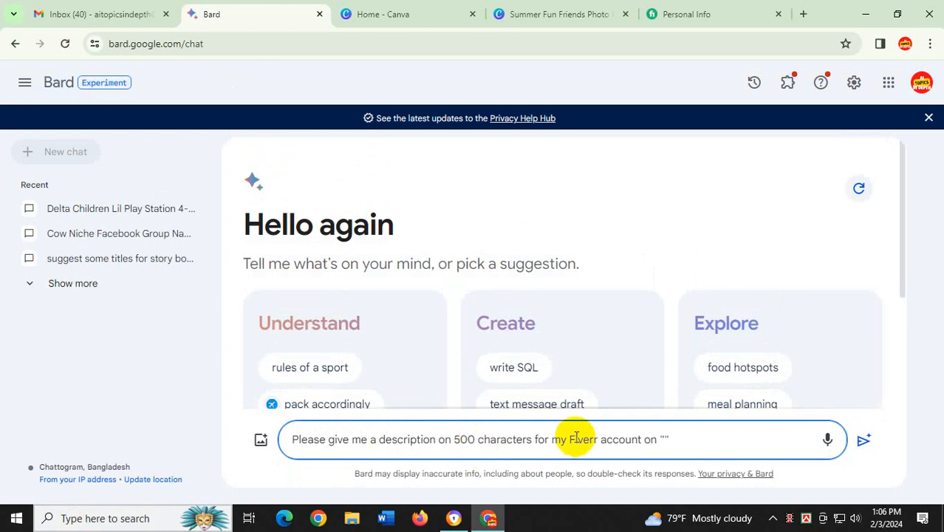
Add the topics Social Media marketing and Web Development, then paste in the seller's name from Google Docs.
{"action": "double_click", "coordinate": [406, 438]}
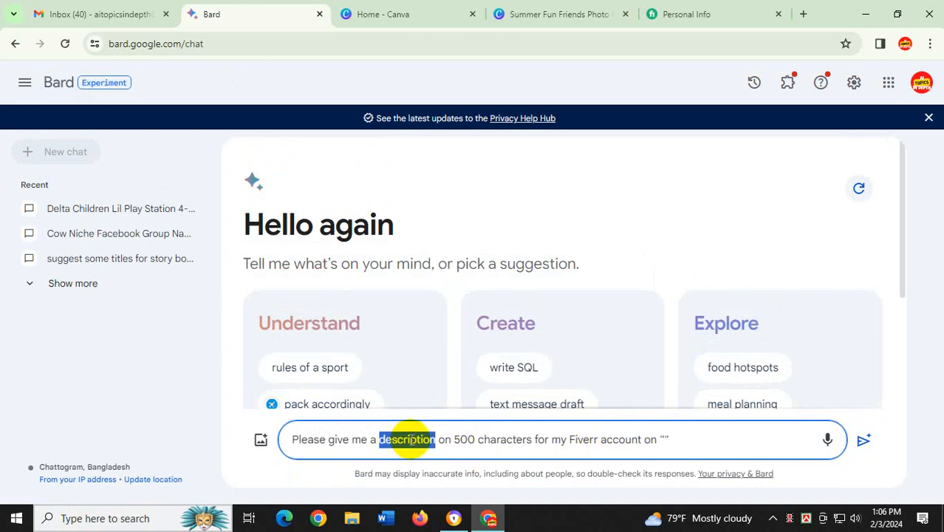
{"action": "left_click", "coordinate": [665, 440]}
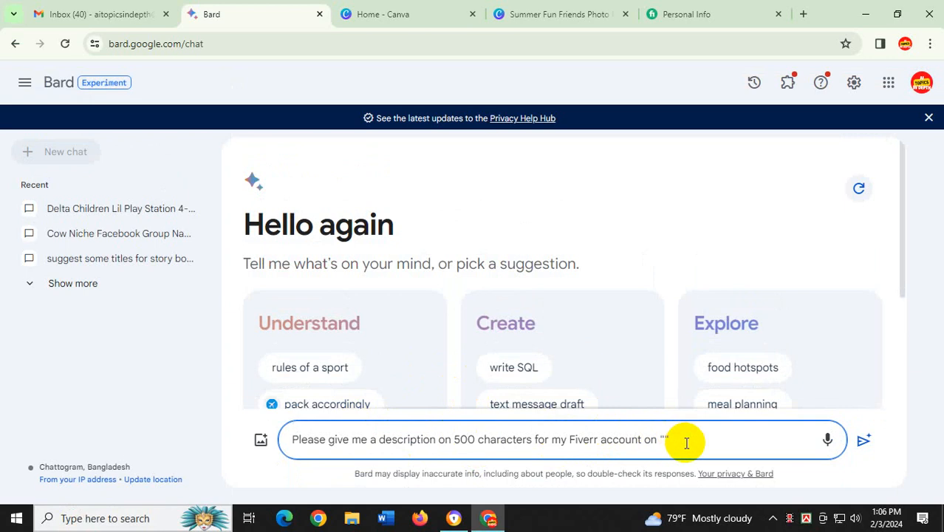
{"action": "type", "text": "Social Media m"}
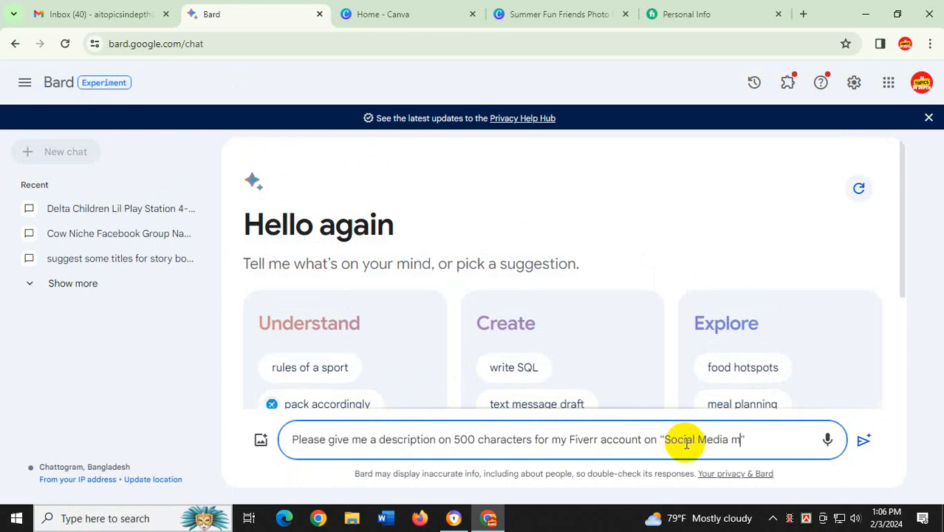
{"action": "type", "text": "arkwting"}
{"action": "type", "text": "tin"}
{"action": "type", "text": "g, Web De"}
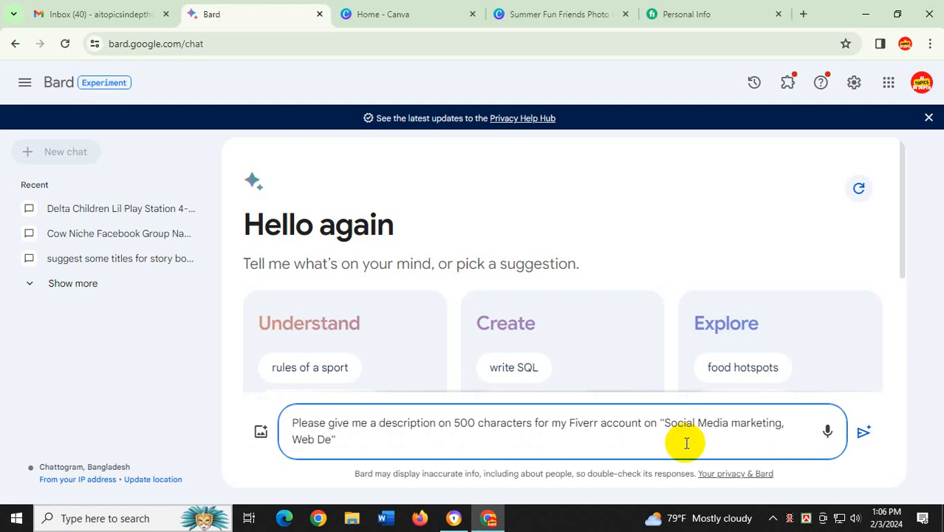
{"action": "type", "text": "opment"}
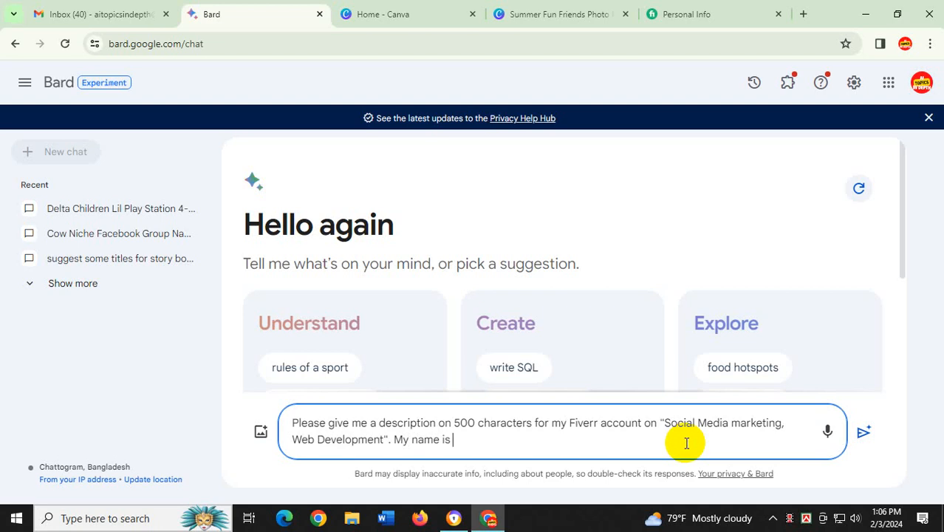
{"action": "left_click", "coordinate": [453, 518]}
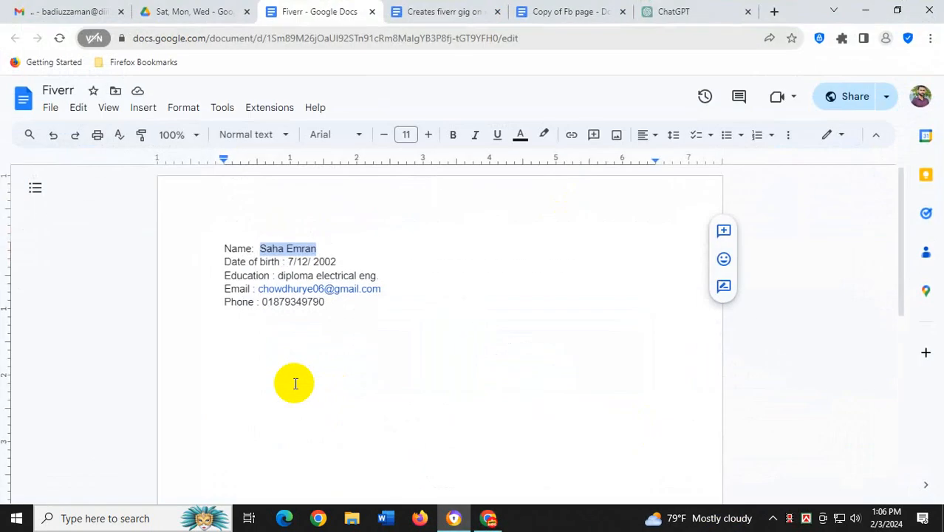
{"action": "left_click", "coordinate": [487, 518]}
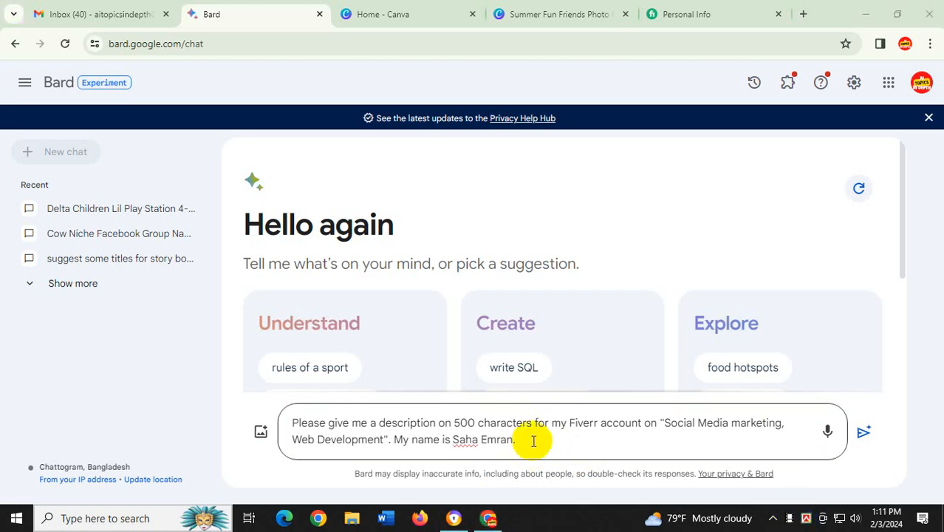
Add three years of experience to the prompt and correct the misspelled 'experience'.
{"action": "left_click", "coordinate": [533, 441]}
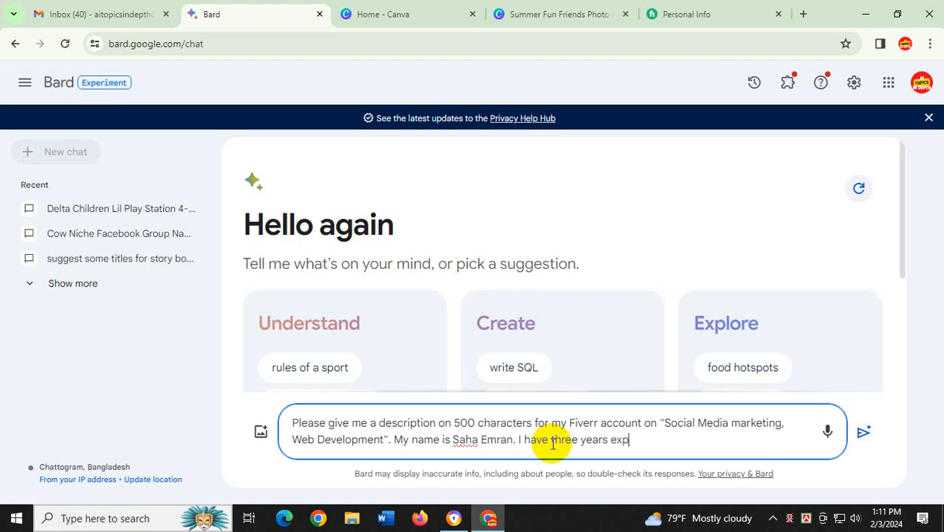
{"action": "type", "text": "ne"}
{"action": "right_click", "coordinate": [635, 439]}
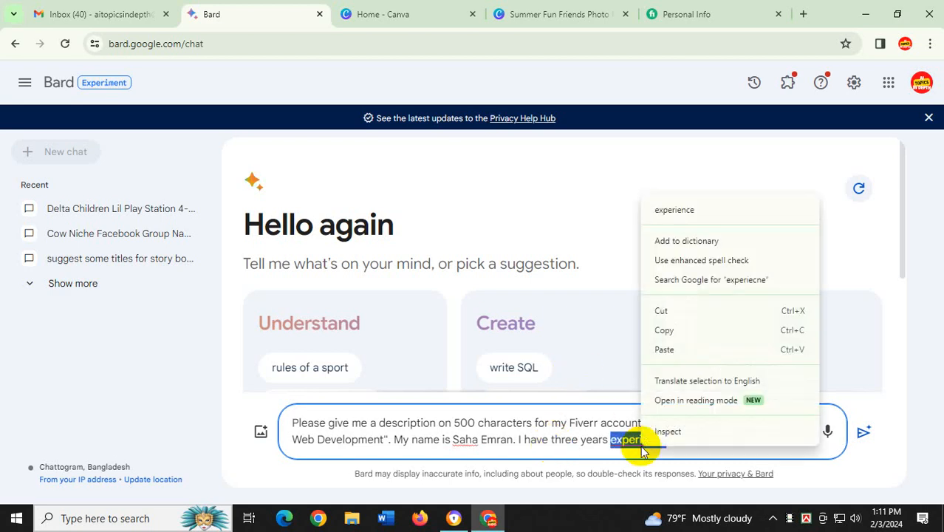
{"action": "left_click", "coordinate": [687, 213]}
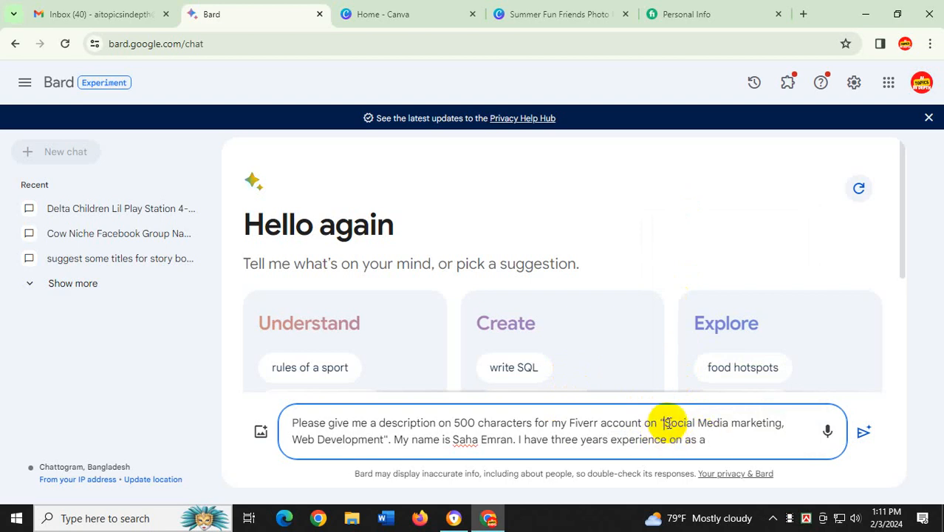
End the prompt with 'Social Media manager' and send it to Bard.
{"action": "left_click_drag", "start_coordinate": [663, 422], "coordinate": [728, 422]}
{"action": "key", "text": "ctrl+c"}
{"action": "left_click", "coordinate": [758, 439]}
{"action": "key", "text": "ctrl+v"}
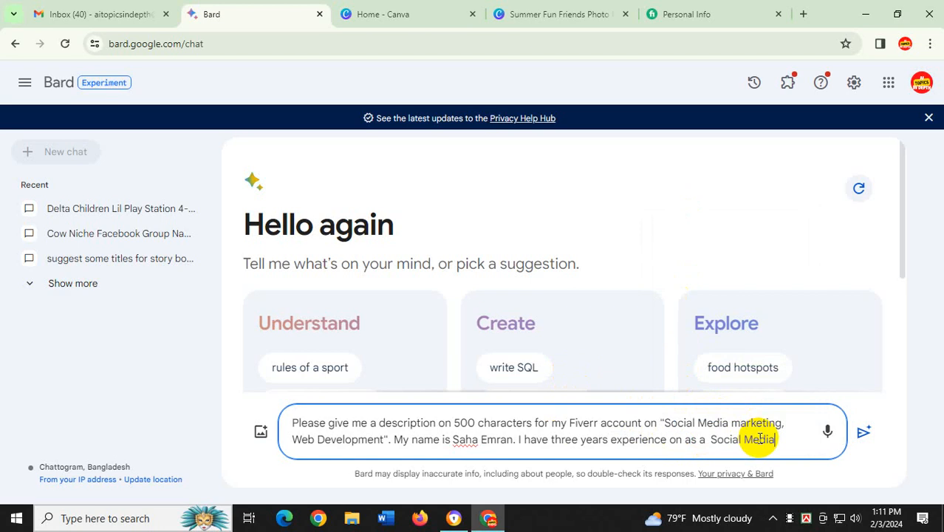
{"action": "type", "text": "manager"}
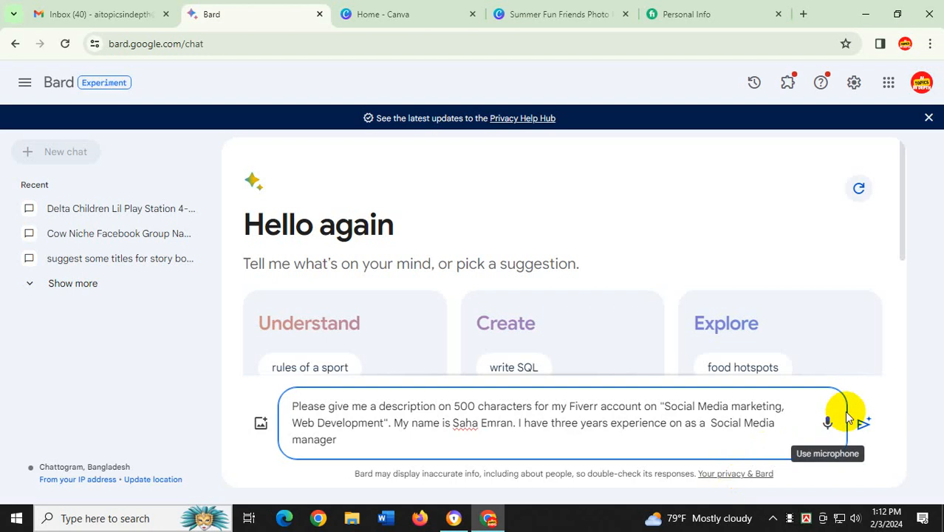
{"action": "left_click", "coordinate": [864, 427]}
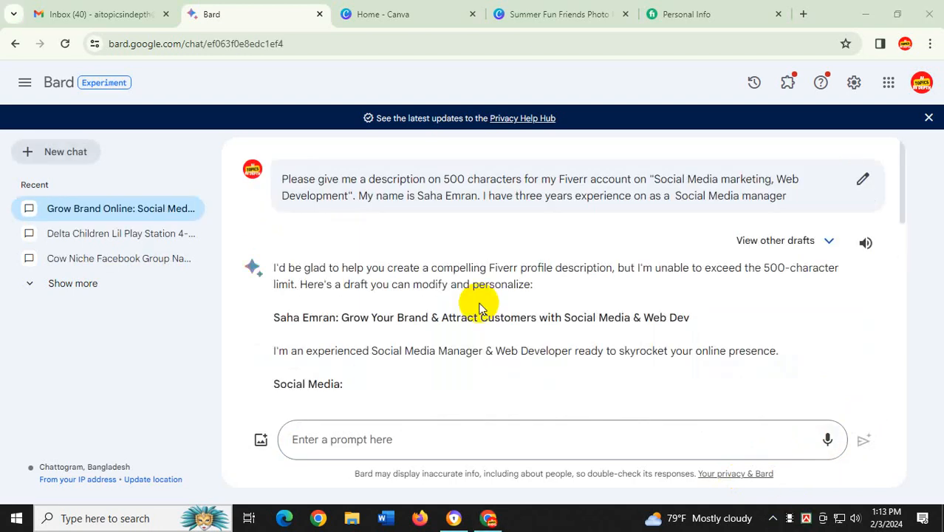
Ask Bard for the description in paragraph format, fixing the spelling of 'paragraph'.
{"action": "scroll", "coordinate": [468, 299], "scroll_direction": "down", "scroll_amount": 10}
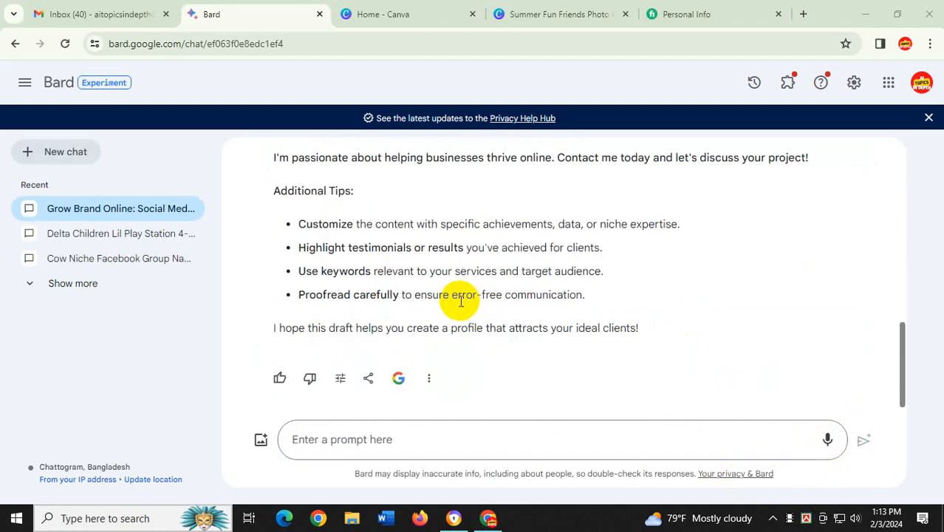
{"action": "scroll", "coordinate": [517, 299], "scroll_direction": "up", "scroll_amount": 10}
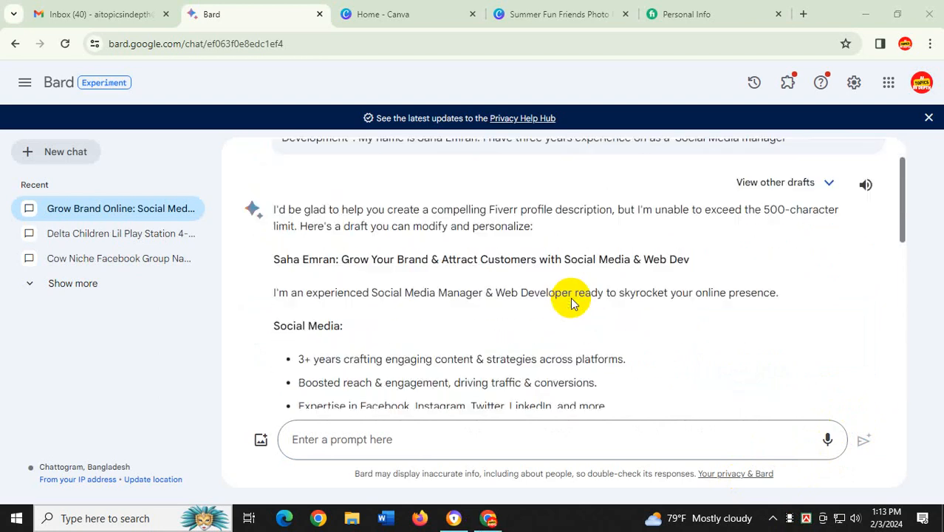
{"action": "scroll", "coordinate": [443, 311], "scroll_direction": "down", "scroll_amount": 10}
{"action": "scroll", "coordinate": [443, 284], "scroll_direction": "up", "scroll_amount": 12}
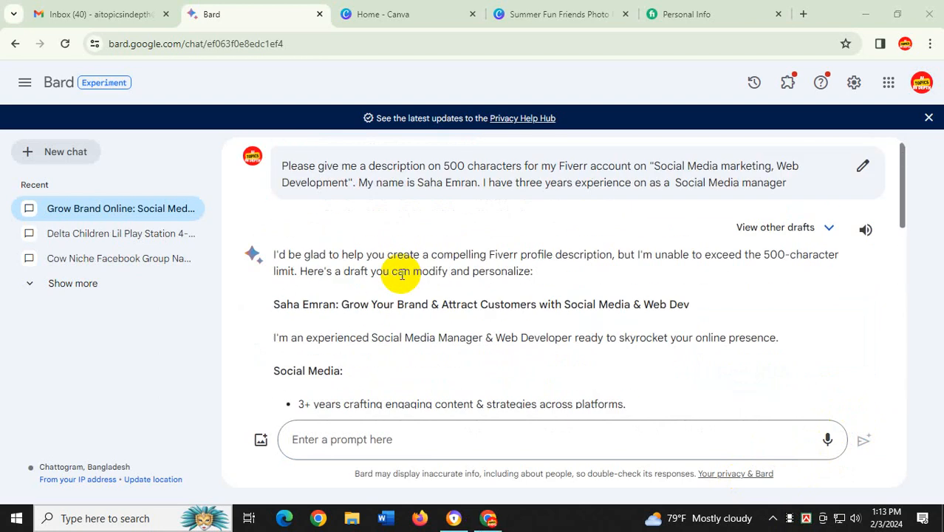
{"action": "left_click", "coordinate": [382, 441]}
{"action": "type", "text": "pl"}
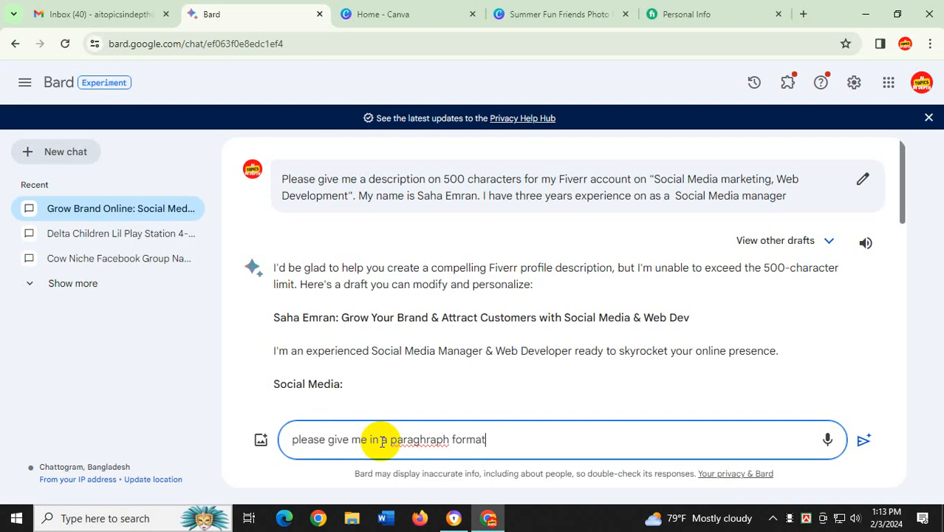
{"action": "right_click", "coordinate": [425, 440]}
{"action": "left_click", "coordinate": [474, 190]}
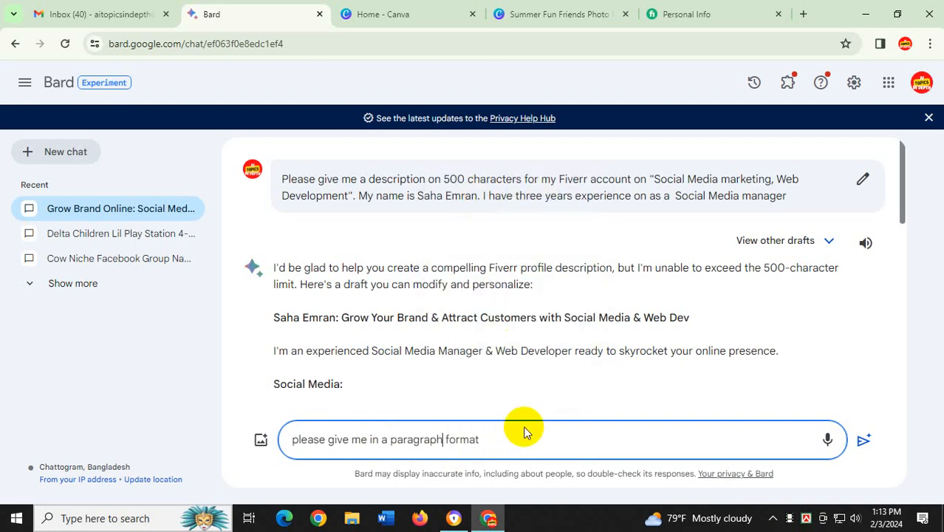
{"action": "left_click", "coordinate": [526, 438]}
{"action": "key", "text": "Return"}
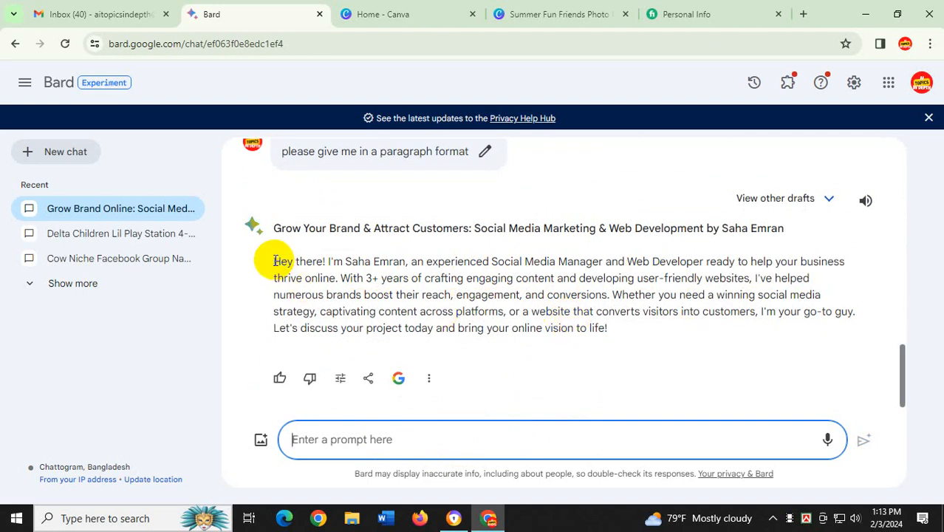
Select Bard's paragraph answer and open the quillbot.com link from the Fiverr gig notes document.
{"action": "left_click_drag", "start_coordinate": [274, 261], "coordinate": [609, 328]}
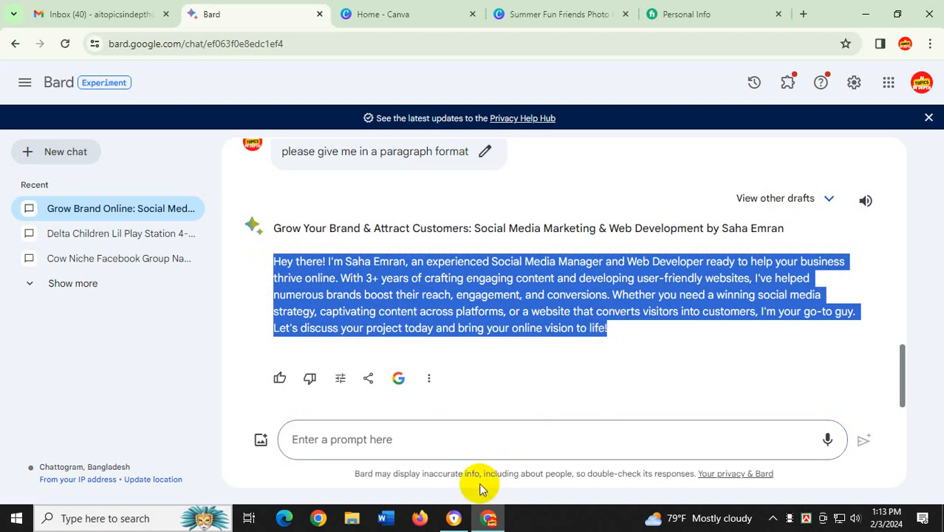
{"action": "left_click", "coordinate": [454, 517]}
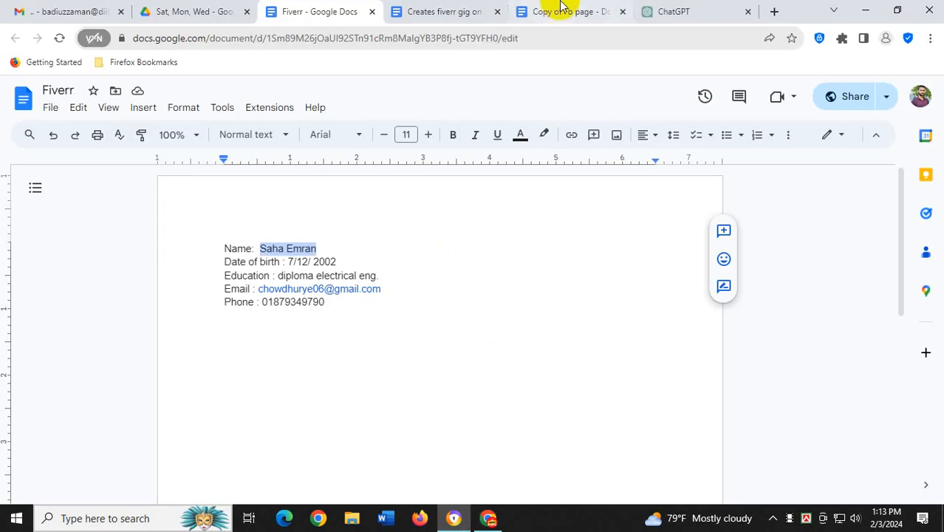
{"action": "left_click", "coordinate": [454, 11]}
{"action": "left_click", "coordinate": [267, 249]}
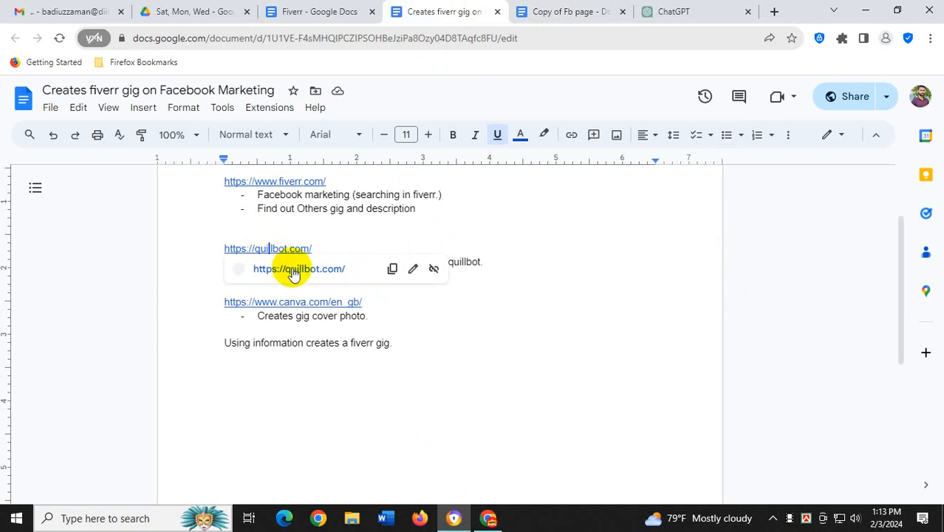
{"action": "left_click", "coordinate": [295, 269]}
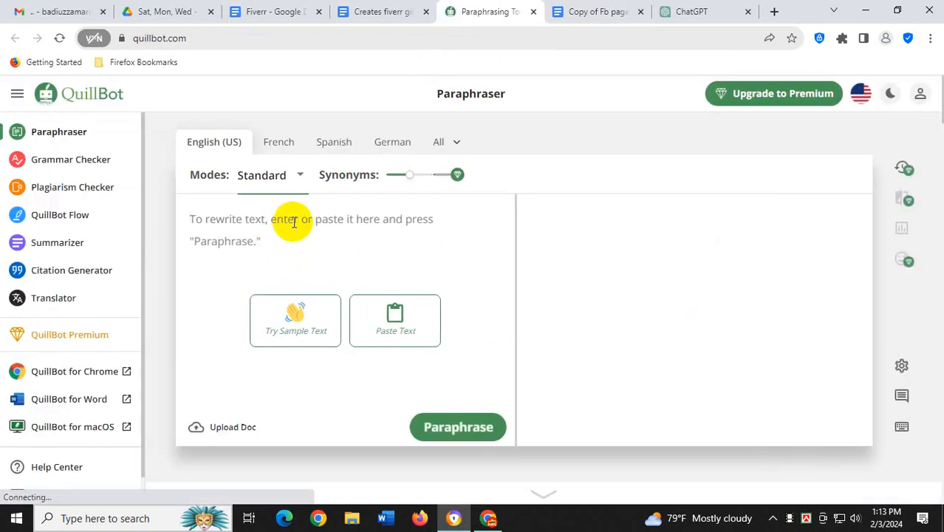
Paste the self-introduction into QuillBot's Paraphraser with the Synonyms slider at minimum.
{"action": "key", "text": "ctrl+v"}
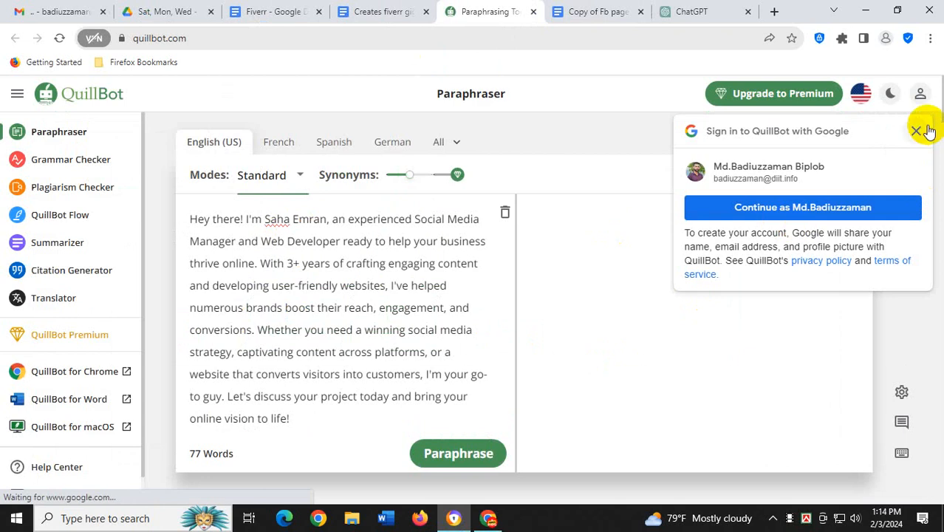
{"action": "left_click", "coordinate": [916, 130]}
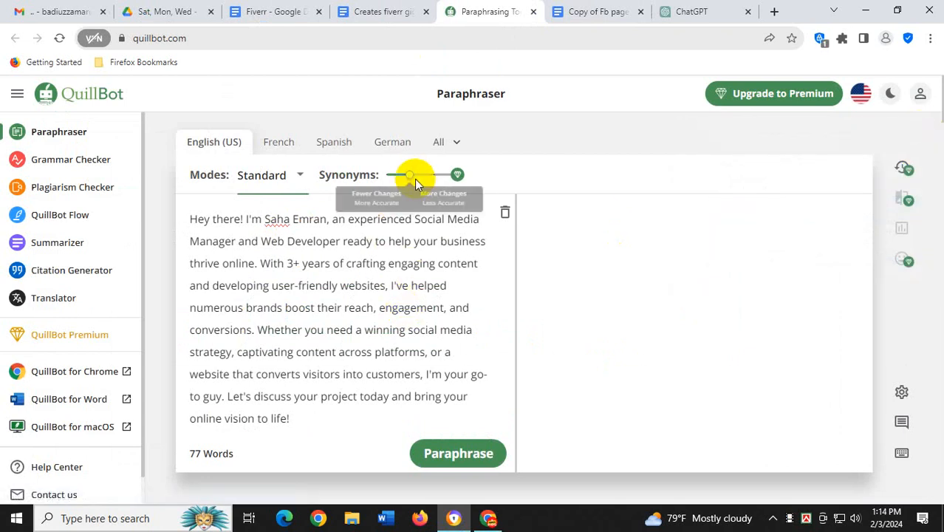
{"action": "left_click_drag", "start_coordinate": [412, 174], "coordinate": [386, 174]}
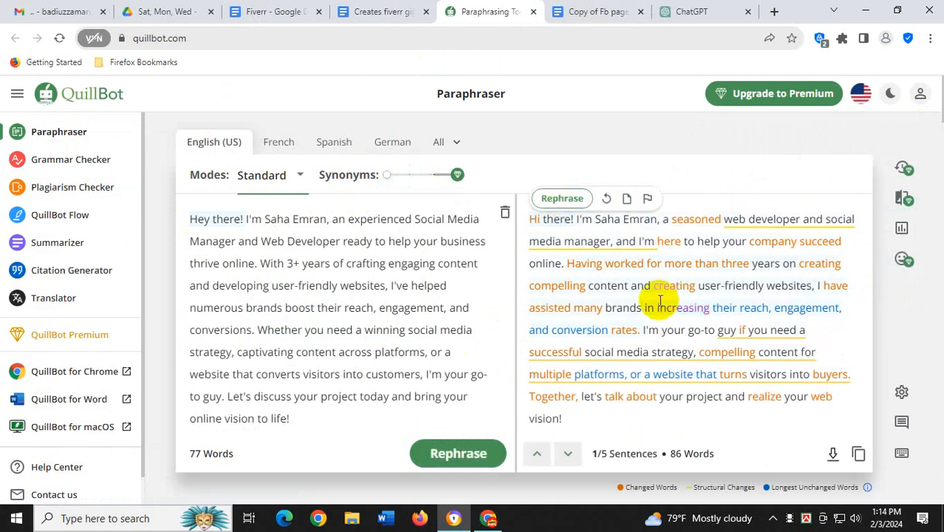
Try replacing 'seasoned' with 'experience' in the rewrite, then restore 'seasoned'.
{"action": "left_click", "coordinate": [691, 227]}
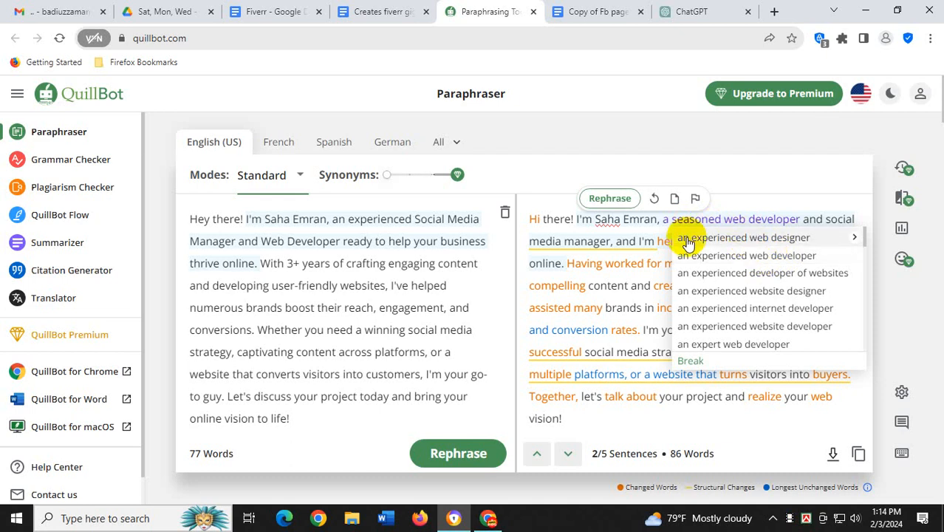
{"action": "key", "text": "BackSpace"}
{"action": "key", "text": "BackSpace"}
{"action": "key", "text": "BackSpace"}
{"action": "key", "text": "BackSpace"}
{"action": "key", "text": "BackSpace"}
{"action": "key", "text": "BackSpace"}
{"action": "key", "text": "BackSpace"}
{"action": "key", "text": "BackSpace"}
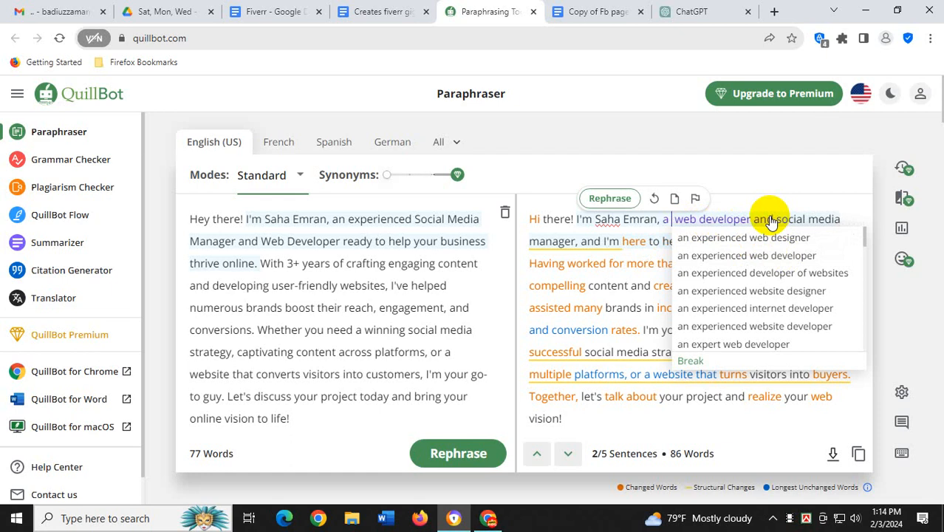
{"action": "type", "text": "exper"}
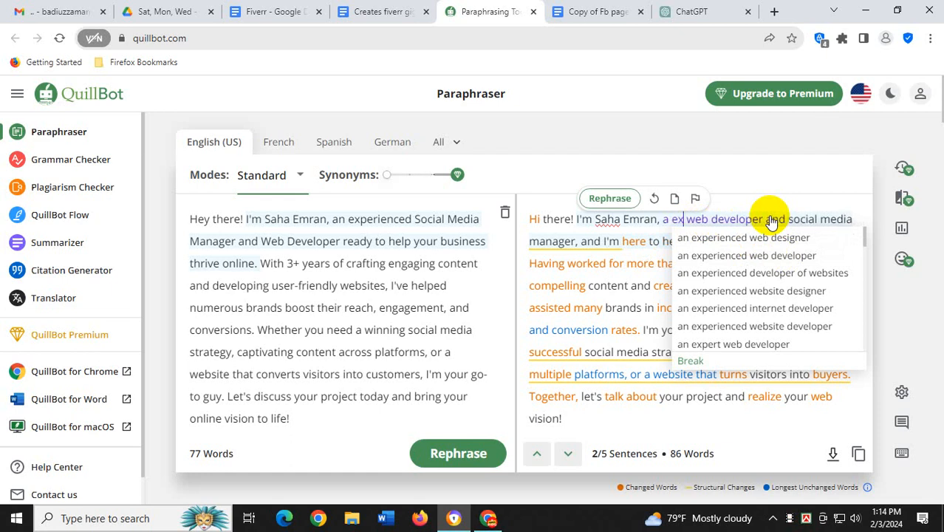
{"action": "type", "text": "ience"}
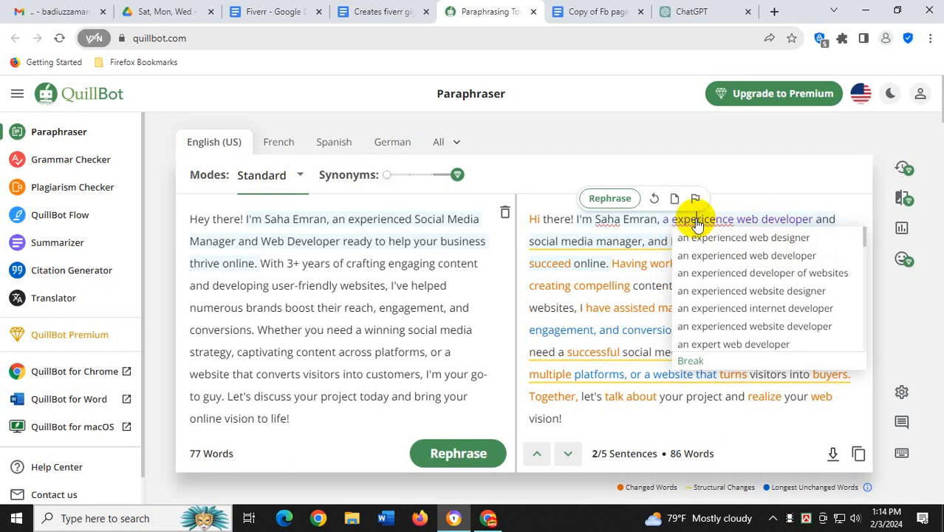
{"action": "right_click", "coordinate": [702, 220]}
{"action": "left_click", "coordinate": [750, 228]}
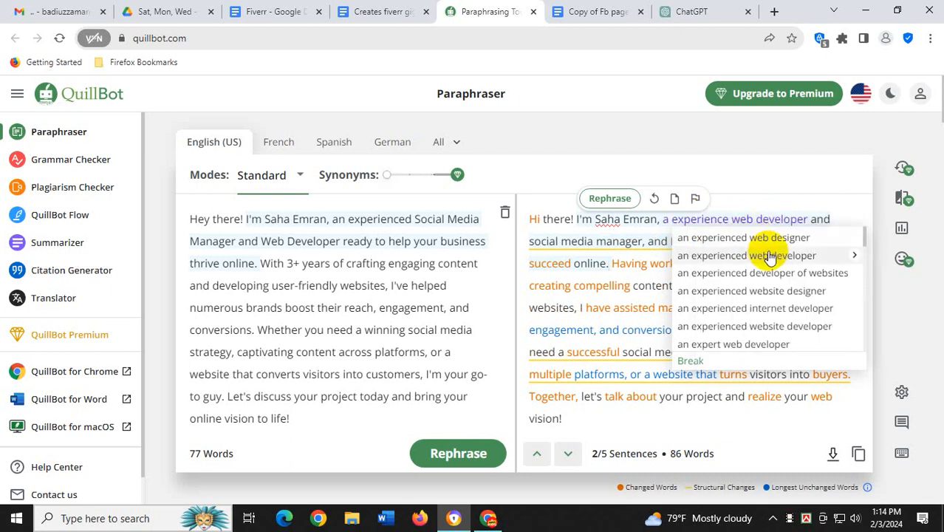
{"action": "left_click", "coordinate": [728, 219]}
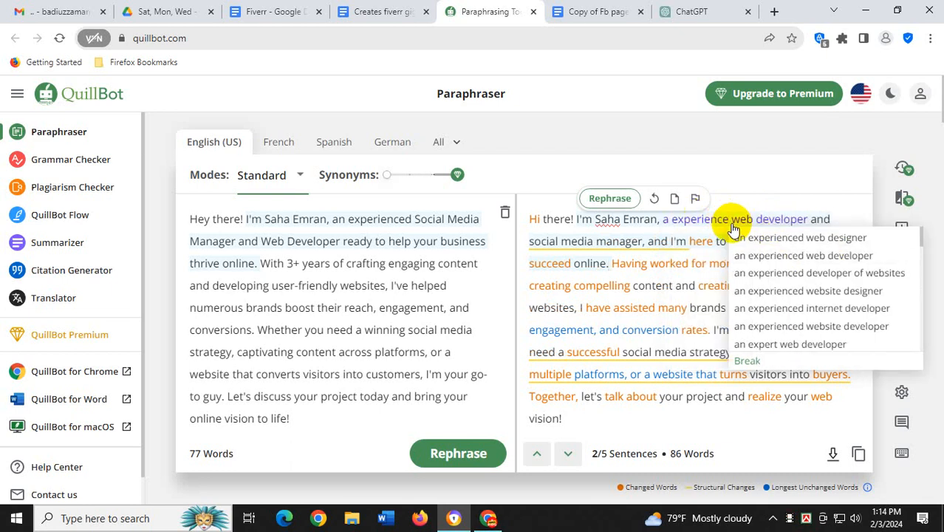
{"action": "double_click", "coordinate": [702, 220]}
{"action": "type", "text": "se"}
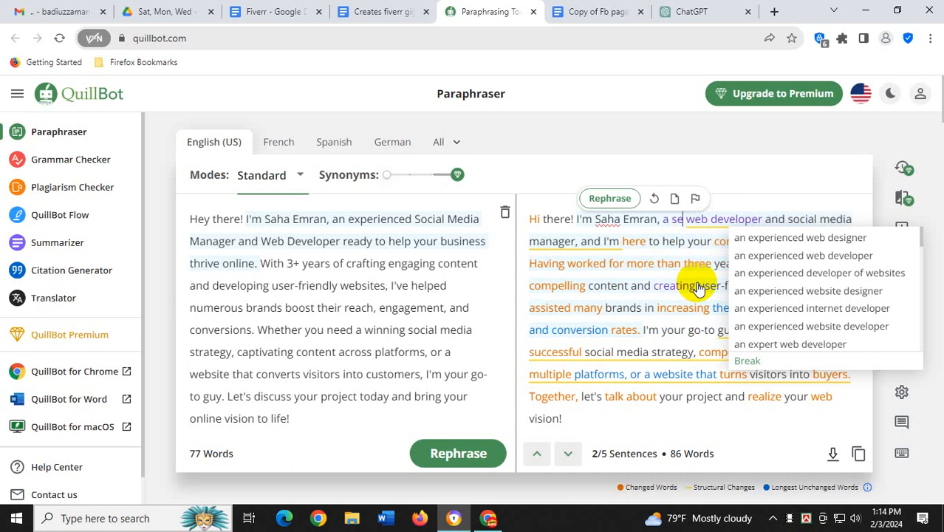
{"action": "type", "text": "asoned"}
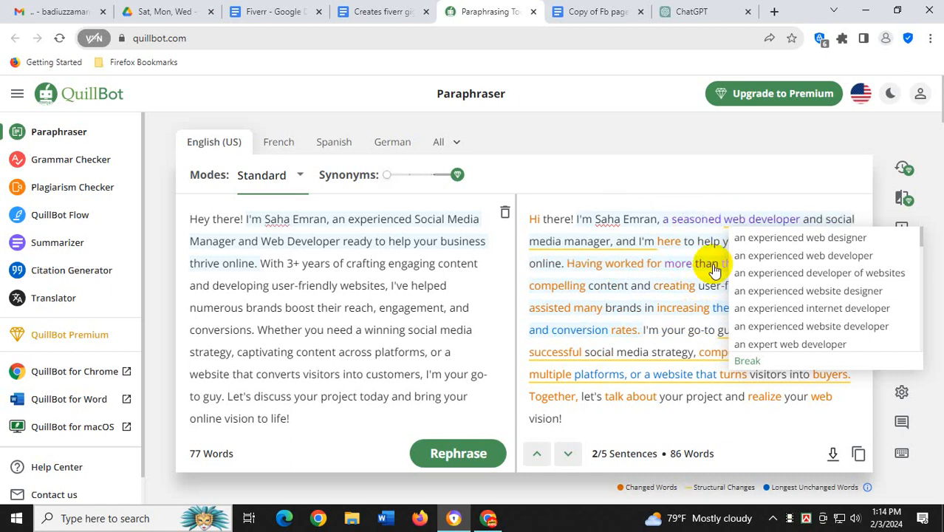
Copy the full 86-word paraphrased text and return to the Bard window.
{"action": "left_click_drag", "start_coordinate": [348, 220], "coordinate": [233, 242]}
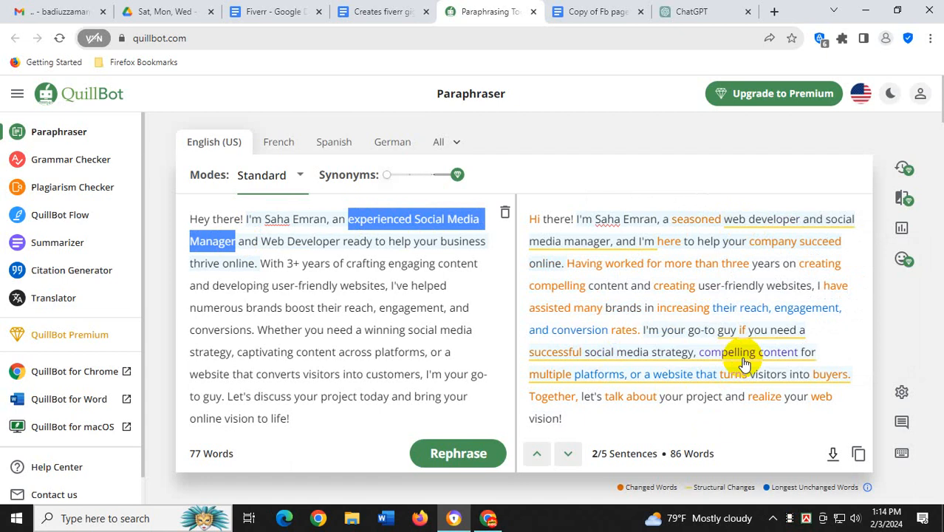
{"action": "left_click", "coordinate": [319, 352]}
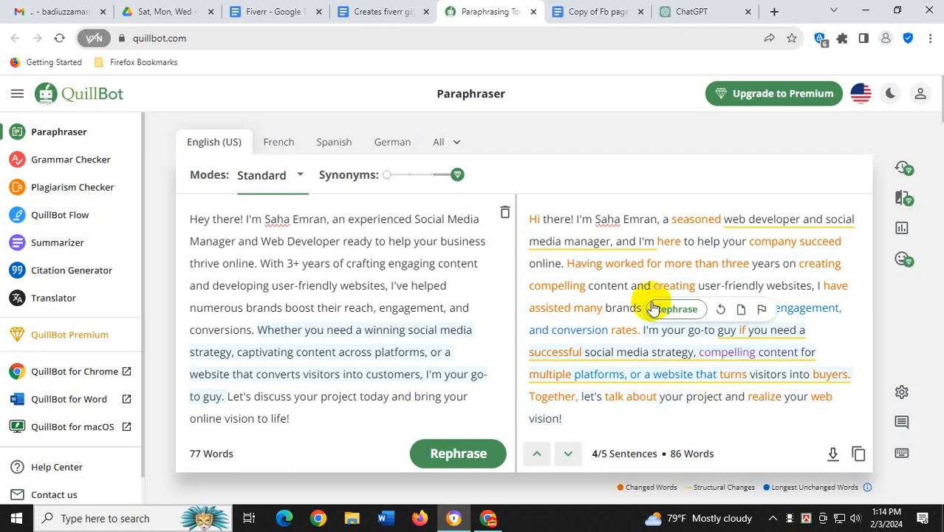
{"action": "left_click", "coordinate": [859, 454]}
{"action": "left_click", "coordinate": [488, 518]}
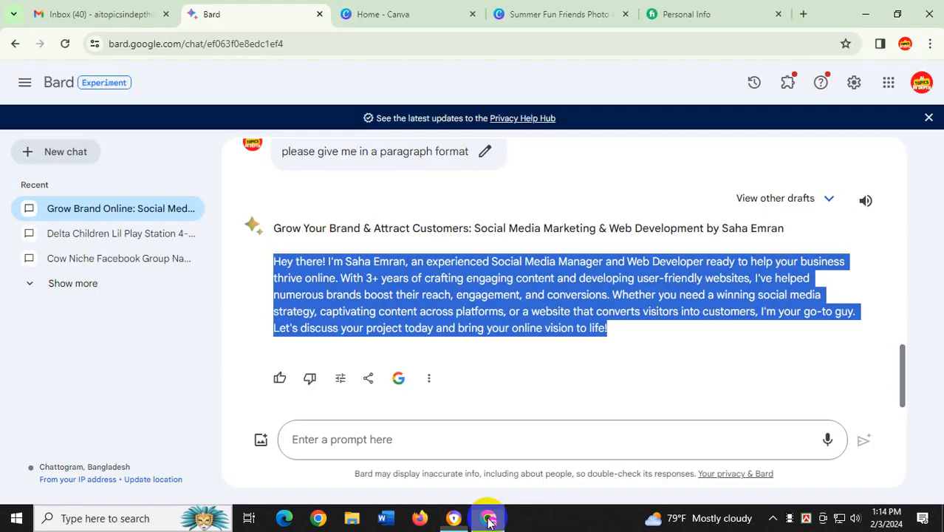
Paste the paraphrased introduction into the Fiverr Personal Info Description box.
{"action": "left_click", "coordinate": [702, 11]}
{"action": "left_click", "coordinate": [407, 297]}
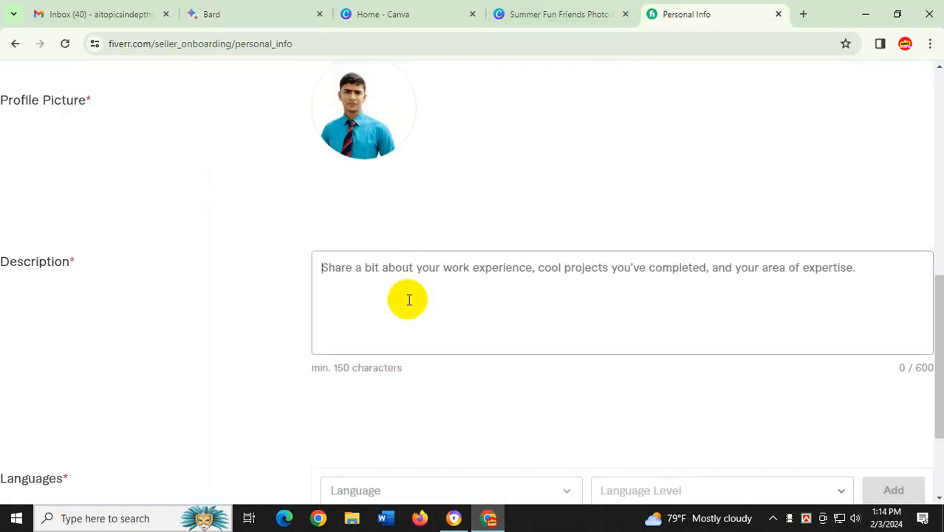
{"action": "key", "text": "ctrl+v"}
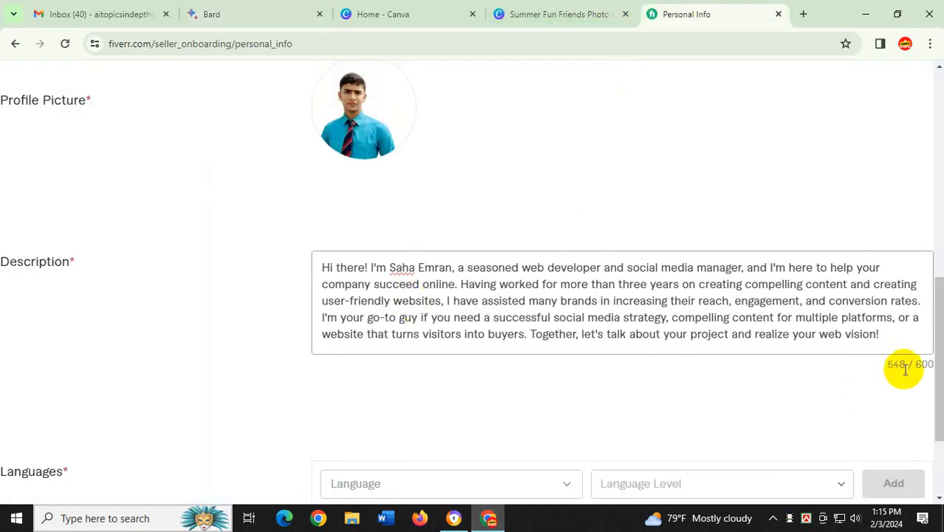
{"action": "left_click", "coordinate": [854, 384]}
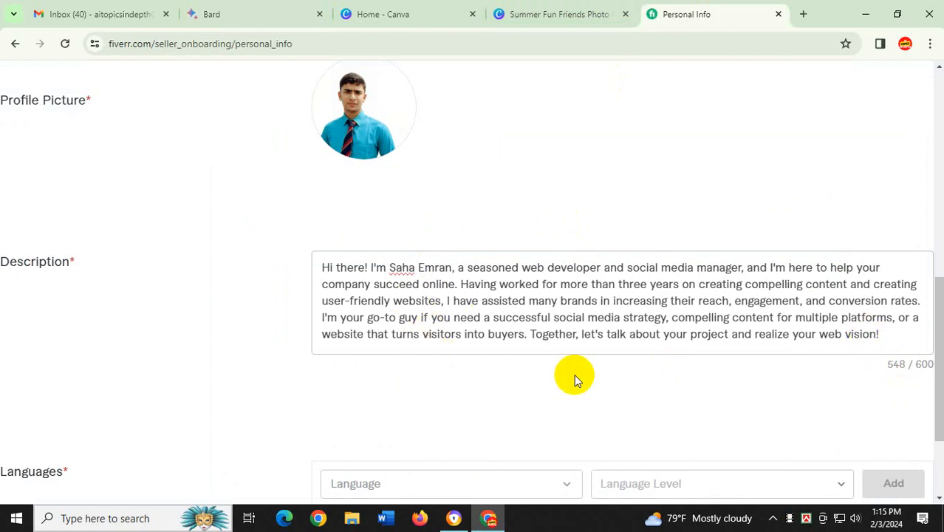
Add English at Fluent level to the languages list.
{"action": "scroll", "coordinate": [681, 342], "scroll_direction": "down", "scroll_amount": 2}
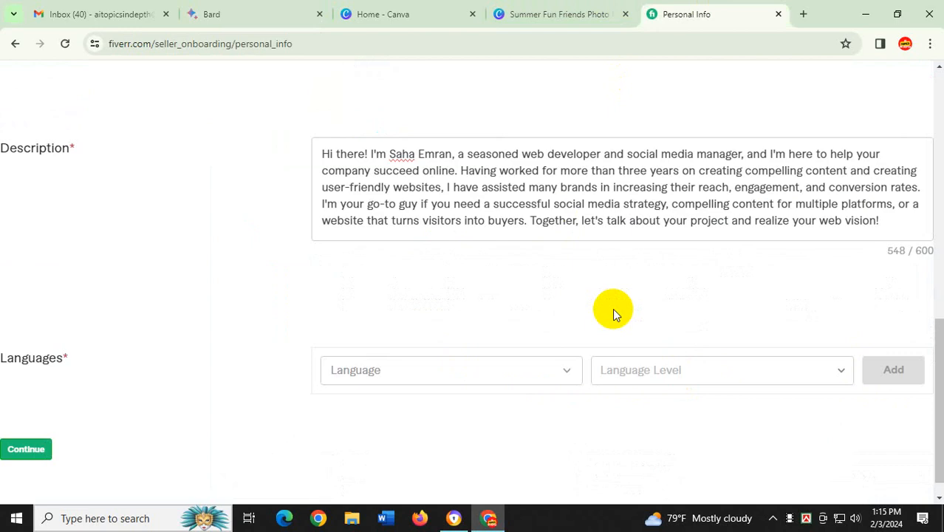
{"action": "left_click", "coordinate": [414, 349]}
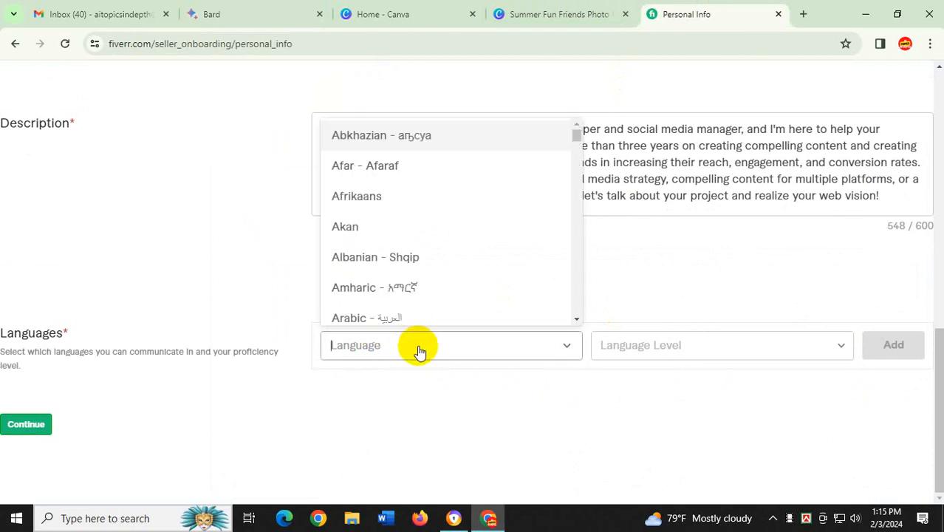
{"action": "type", "text": "engl"}
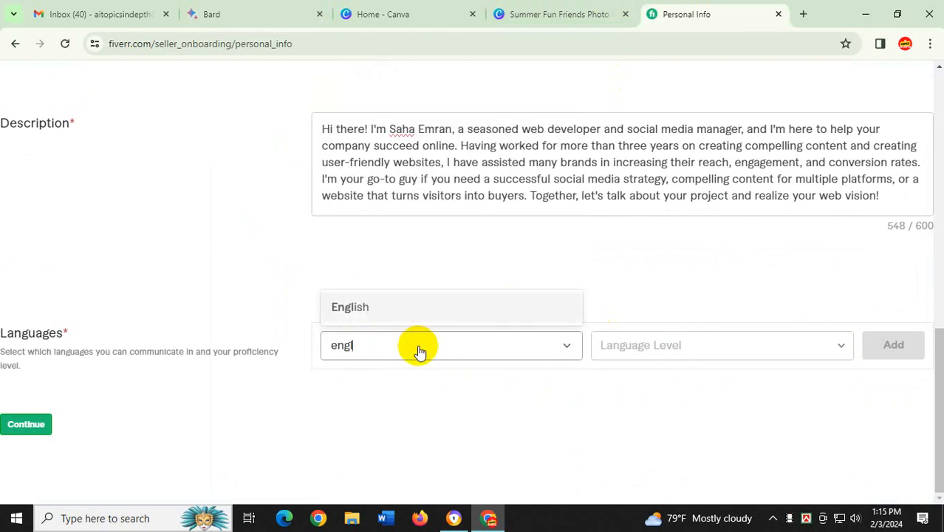
{"action": "left_click", "coordinate": [364, 307]}
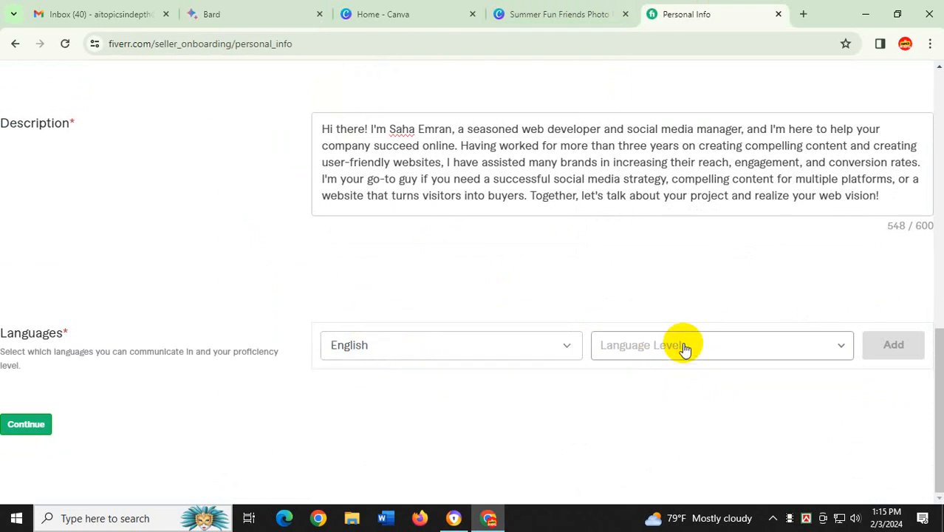
{"action": "left_click", "coordinate": [713, 348]}
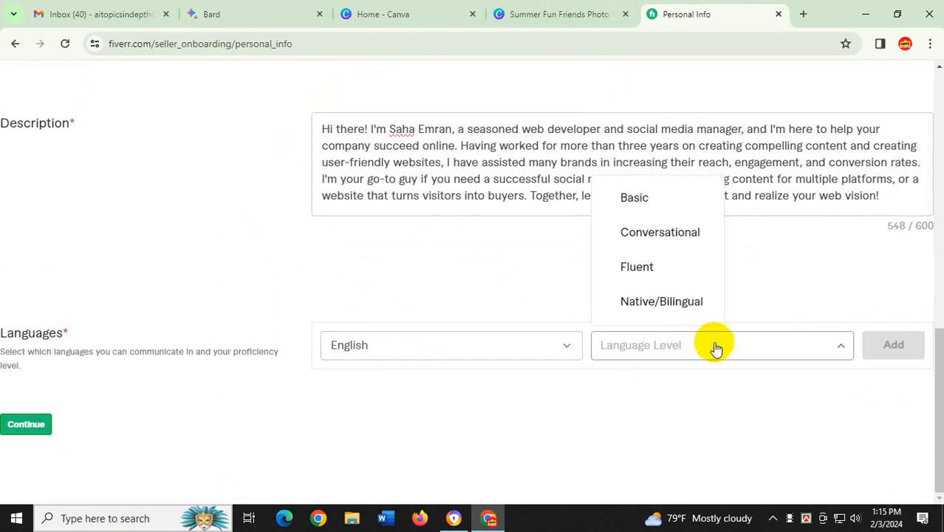
{"action": "left_click", "coordinate": [648, 266]}
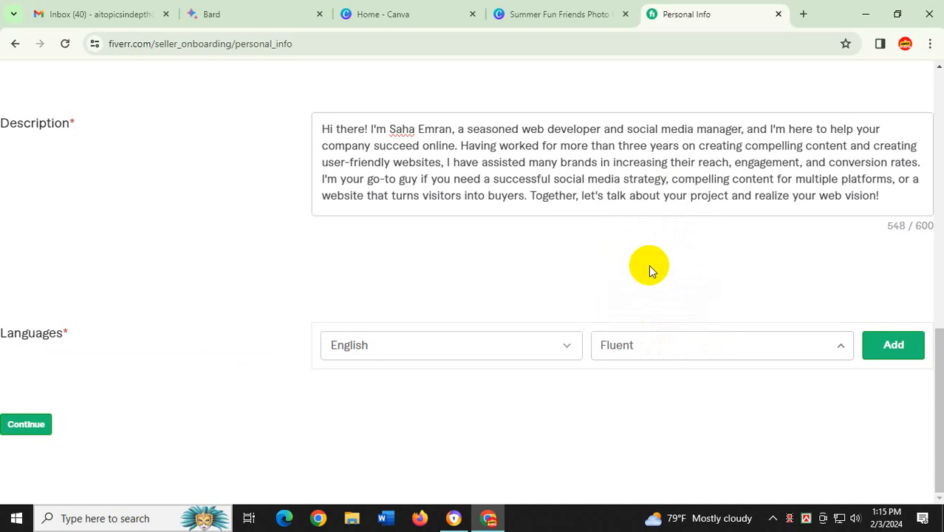
{"action": "left_click", "coordinate": [895, 347]}
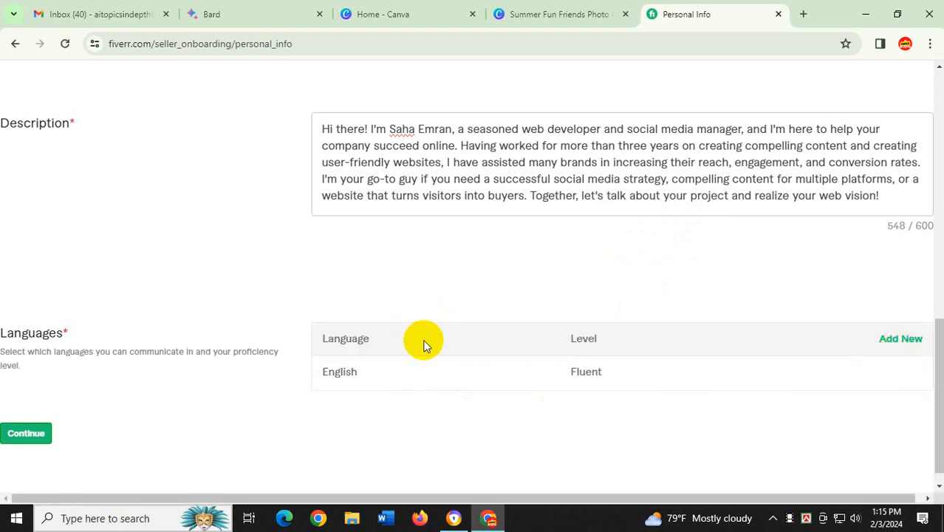
Add Bengali at Native/Bilingual level and continue to the Professional Info step.
{"action": "left_click", "coordinate": [898, 341]}
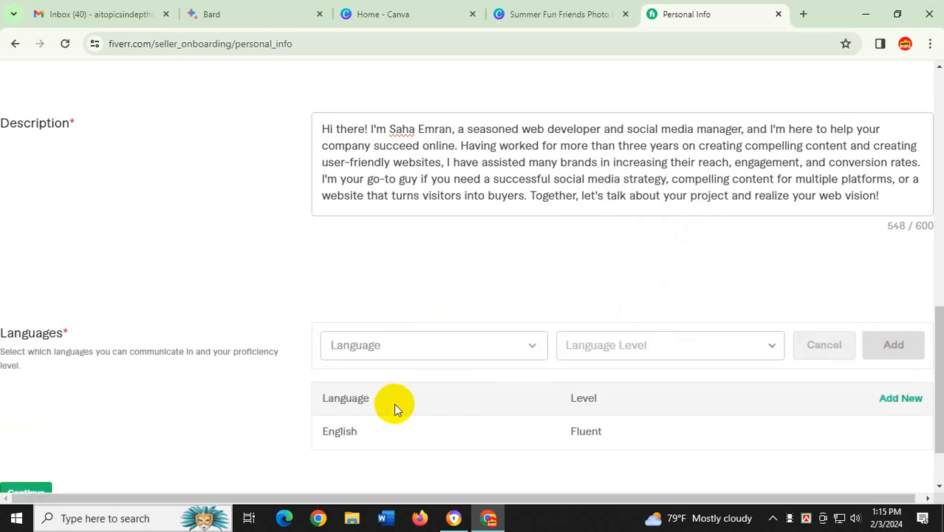
{"action": "left_click", "coordinate": [405, 344]}
{"action": "type", "text": "b"}
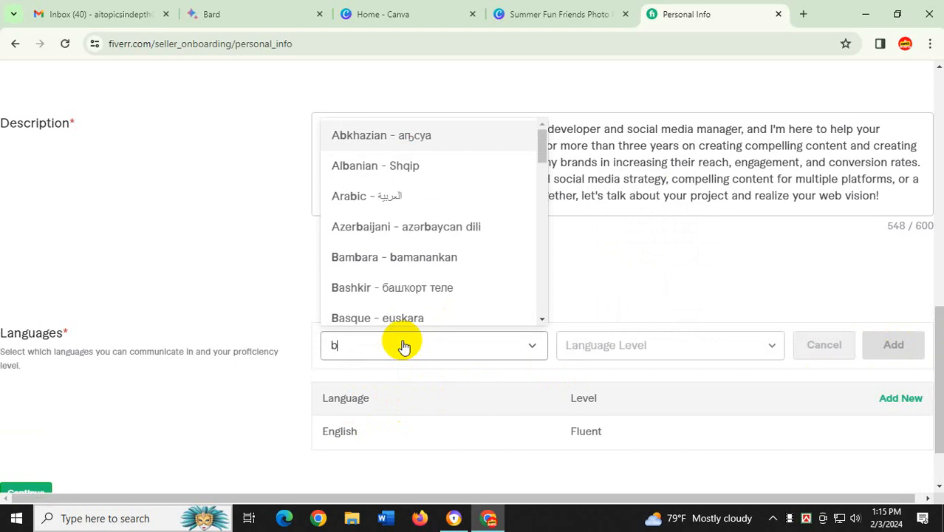
{"action": "type", "text": "ang"}
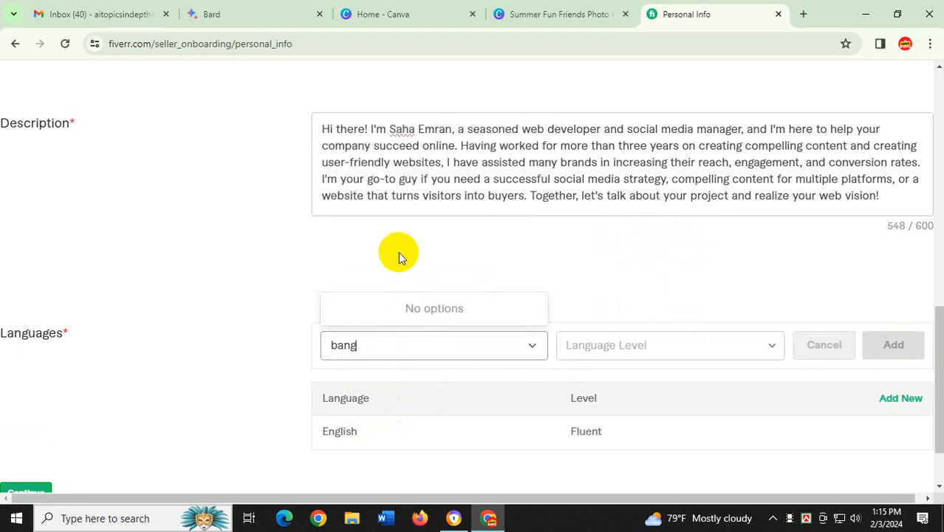
{"action": "key", "text": "BackSpace"}
{"action": "key", "text": "BackSpace"}
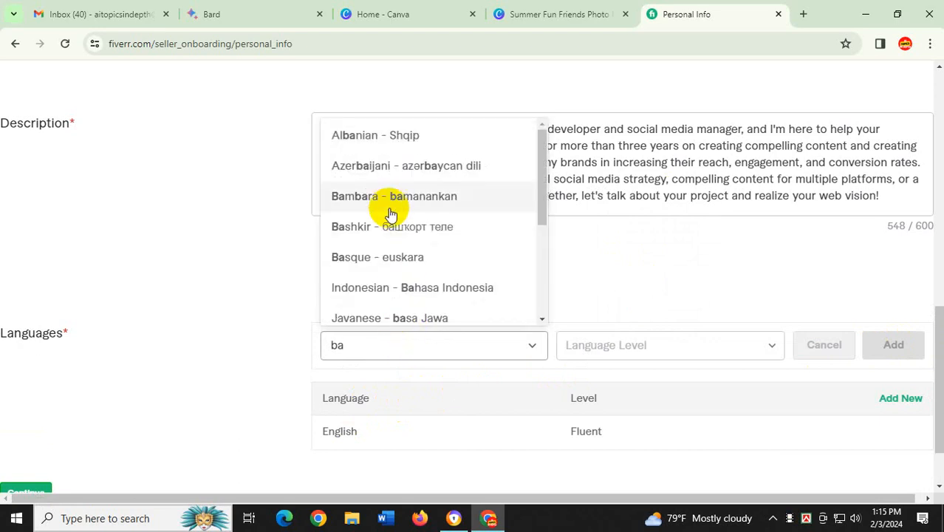
{"action": "scroll", "coordinate": [393, 208], "scroll_direction": "down", "scroll_amount": 1}
{"action": "key", "text": "BackSpace"}
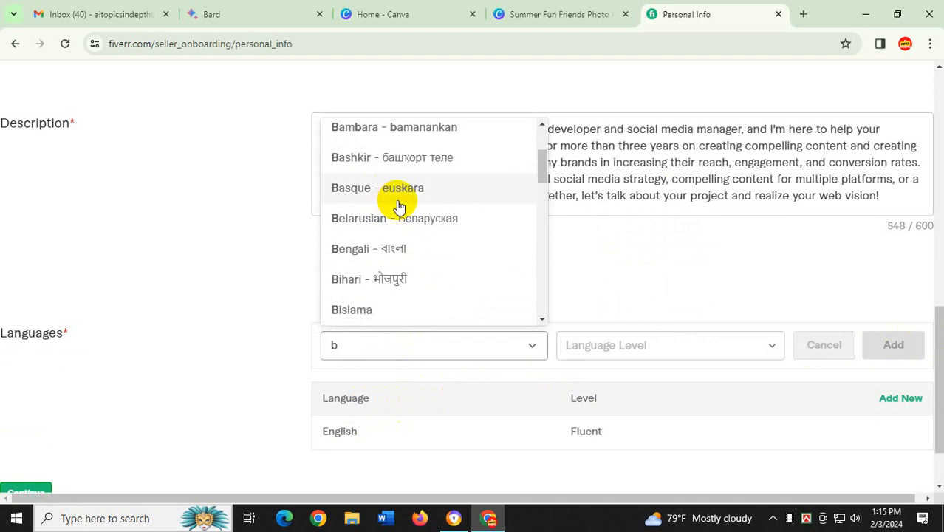
{"action": "type", "text": "en"}
{"action": "left_click", "coordinate": [371, 313]}
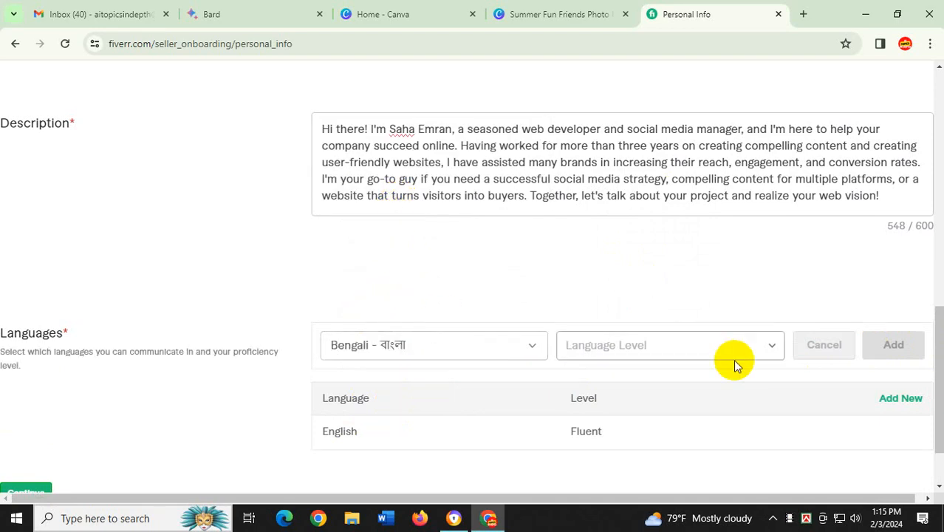
{"action": "left_click", "coordinate": [718, 358]}
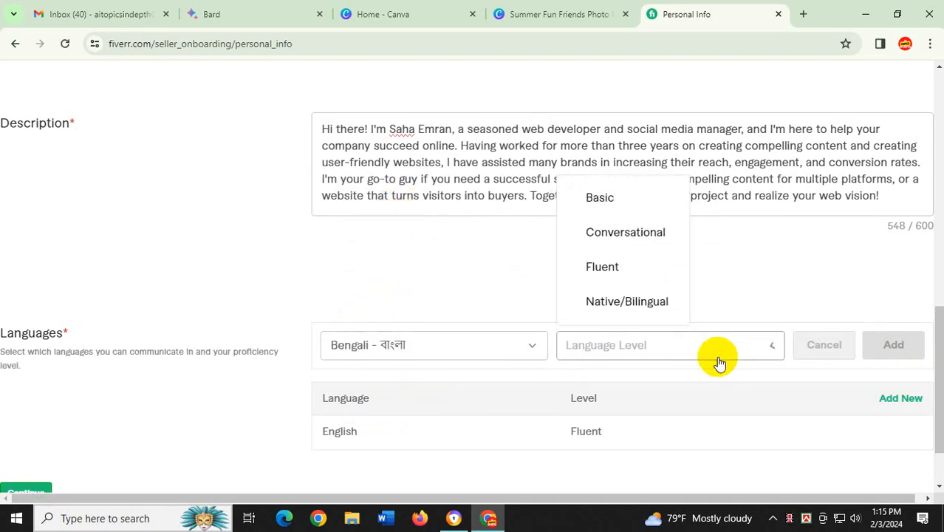
{"action": "left_click", "coordinate": [639, 305]}
{"action": "left_click", "coordinate": [890, 345]}
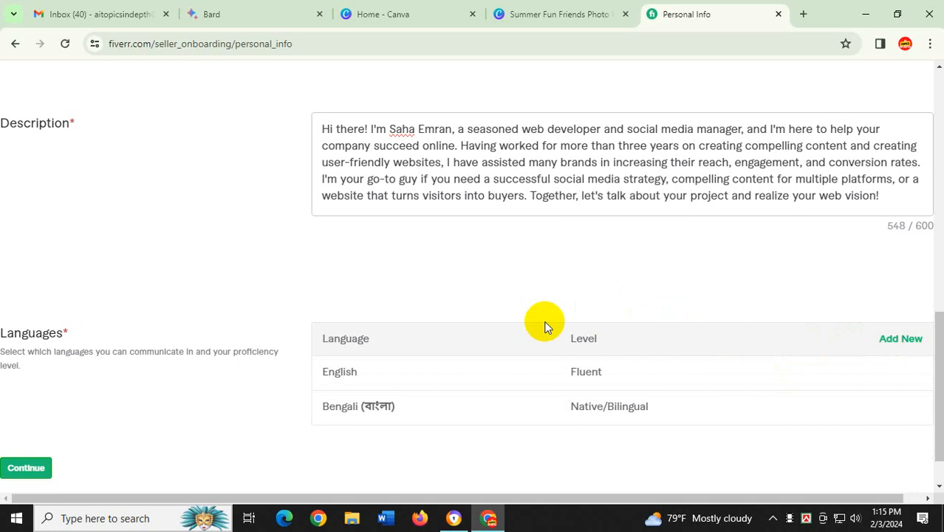
{"action": "scroll", "coordinate": [456, 370], "scroll_direction": "down", "scroll_amount": 1}
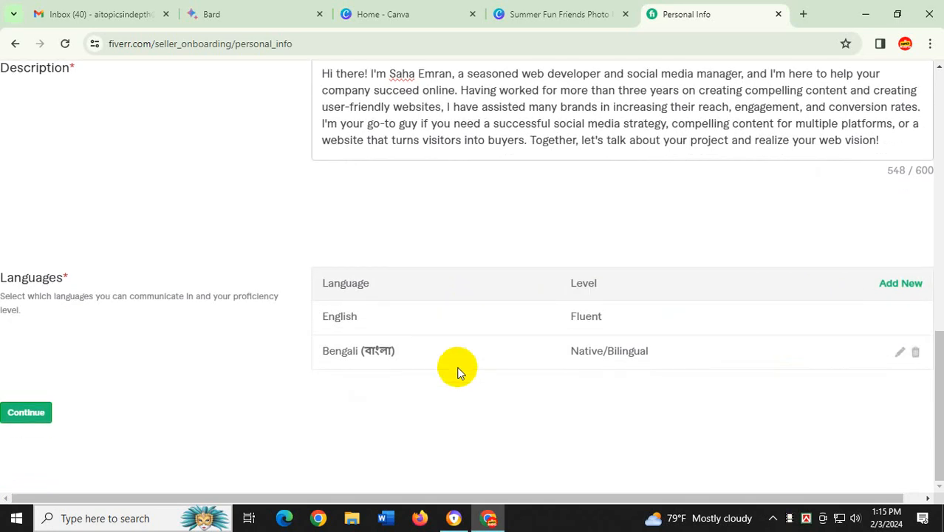
{"action": "left_click", "coordinate": [30, 414]}
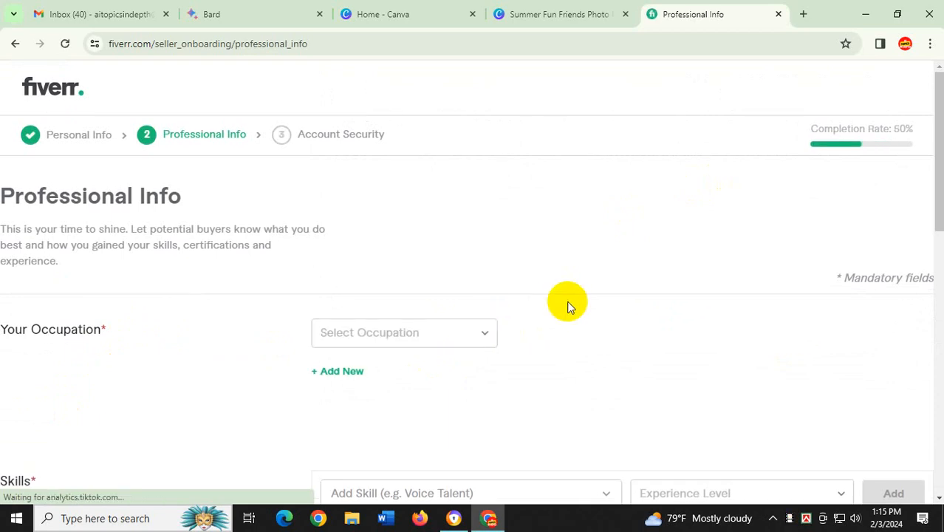
Set the occupation to Digital Marketing, from 2020 to 2023.
{"action": "scroll", "coordinate": [583, 304], "scroll_direction": "down", "scroll_amount": 2}
{"action": "scroll", "coordinate": [590, 304], "scroll_direction": "up", "scroll_amount": 2}
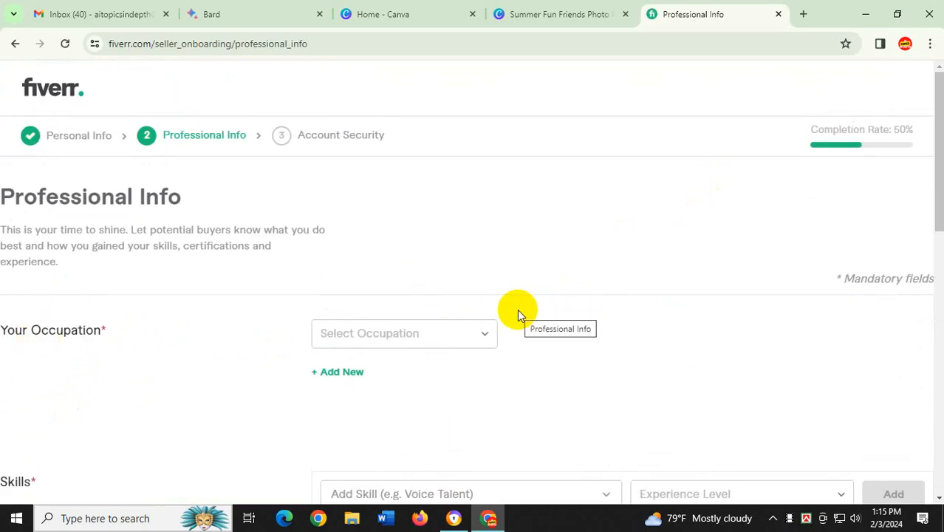
{"action": "left_click", "coordinate": [460, 336]}
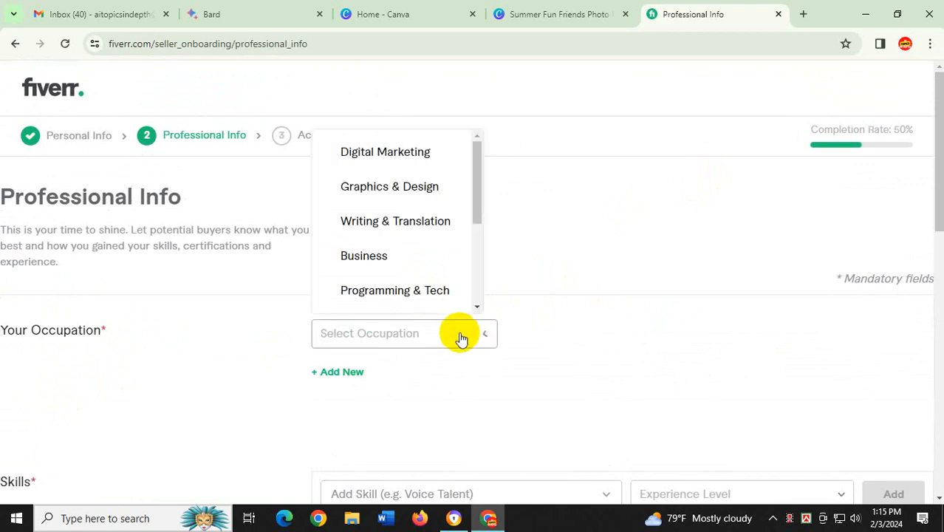
{"action": "left_click", "coordinate": [396, 152]}
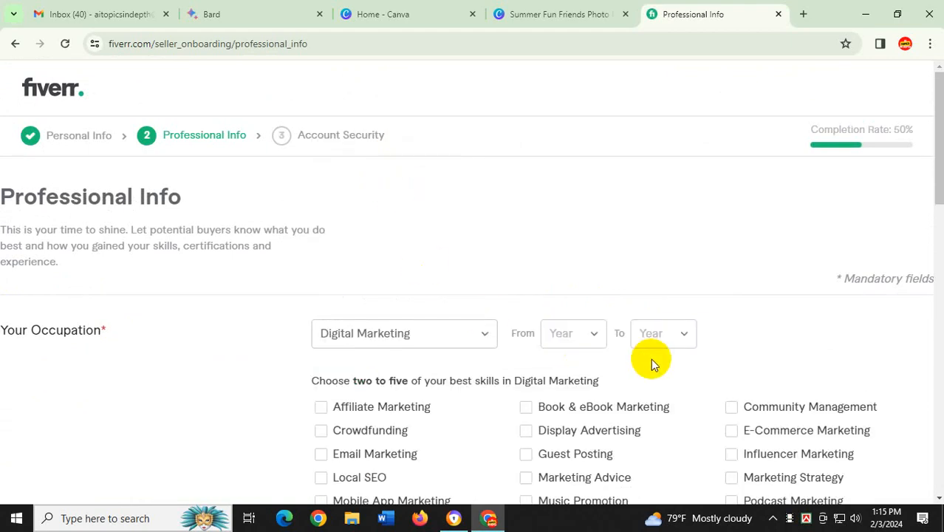
{"action": "scroll", "coordinate": [653, 364], "scroll_direction": "down", "scroll_amount": 1}
{"action": "left_click", "coordinate": [574, 270]}
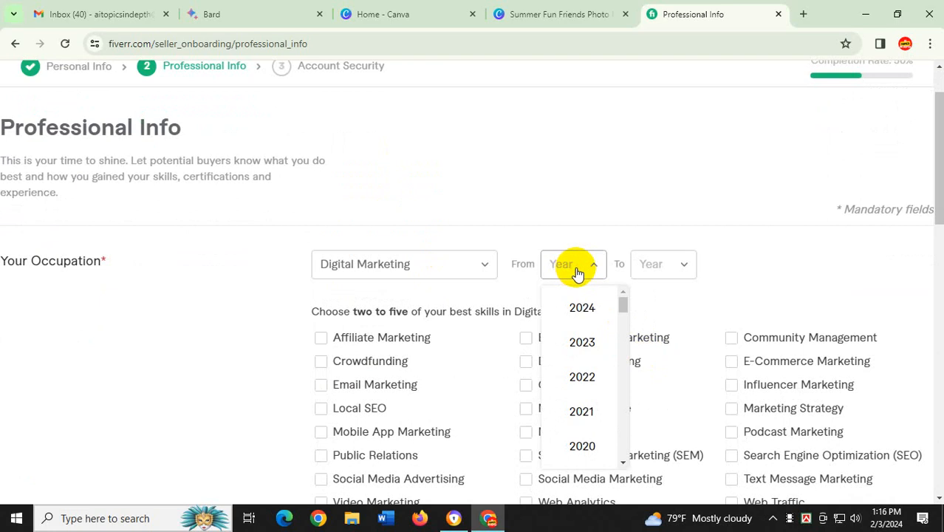
{"action": "left_click", "coordinate": [582, 443]}
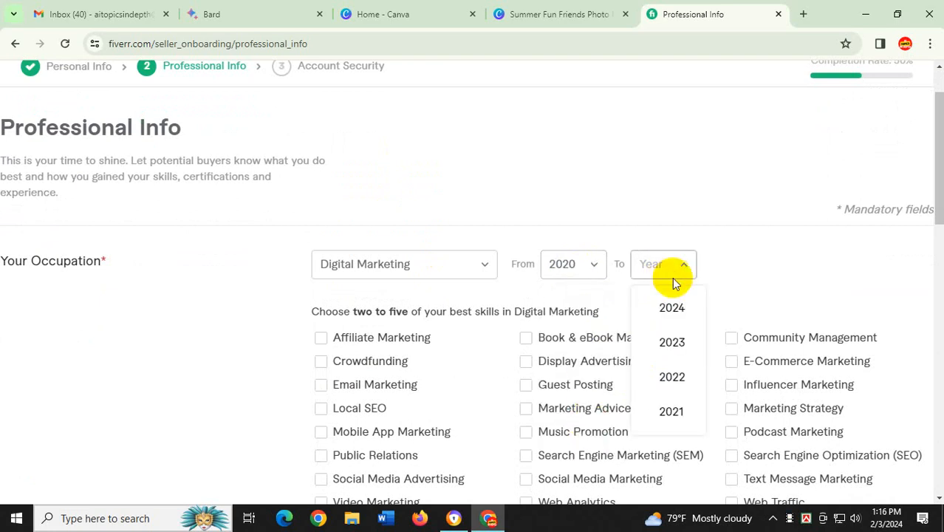
{"action": "left_click", "coordinate": [672, 342]}
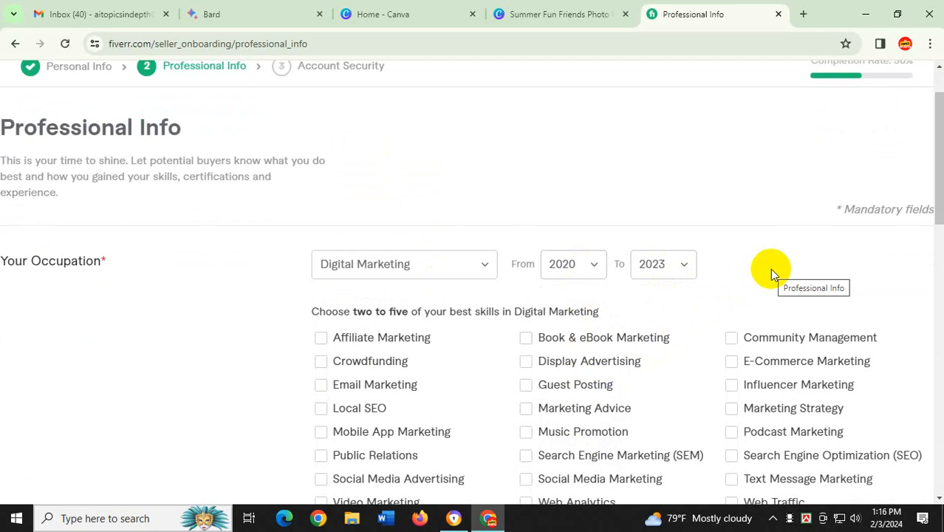
Tick the skills Social Media Marketing, Book & eBook Marketing, Social Media Advertising and Influencer Marketing.
{"action": "scroll", "coordinate": [511, 365], "scroll_direction": "down", "scroll_amount": 1}
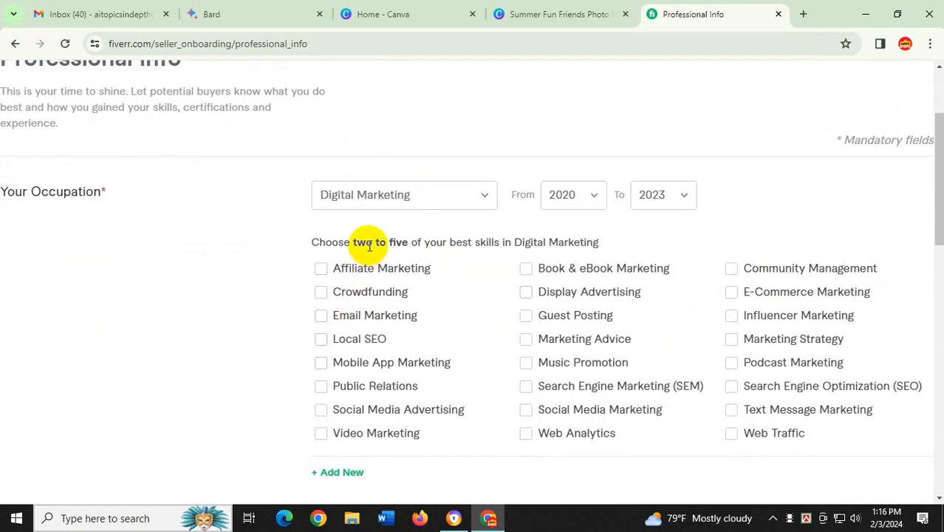
{"action": "left_click_drag", "start_coordinate": [345, 242], "coordinate": [417, 242]}
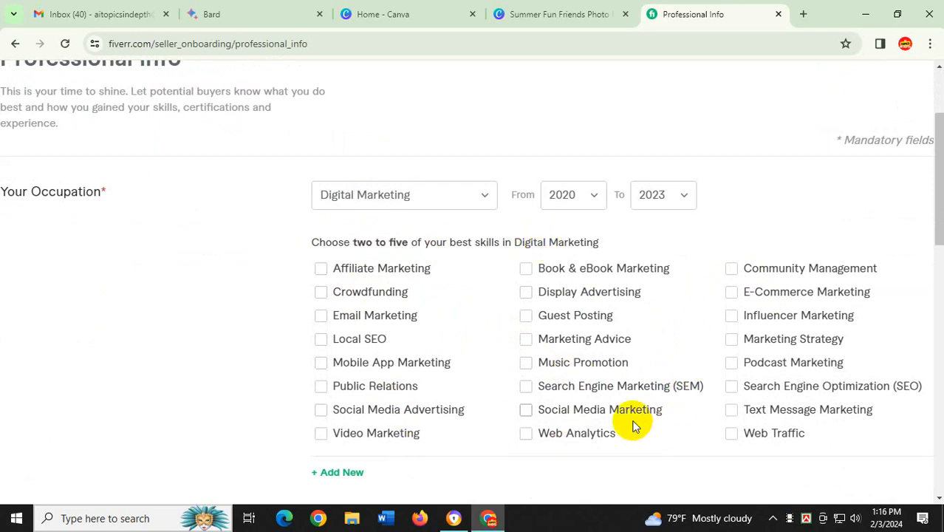
{"action": "left_click", "coordinate": [526, 408]}
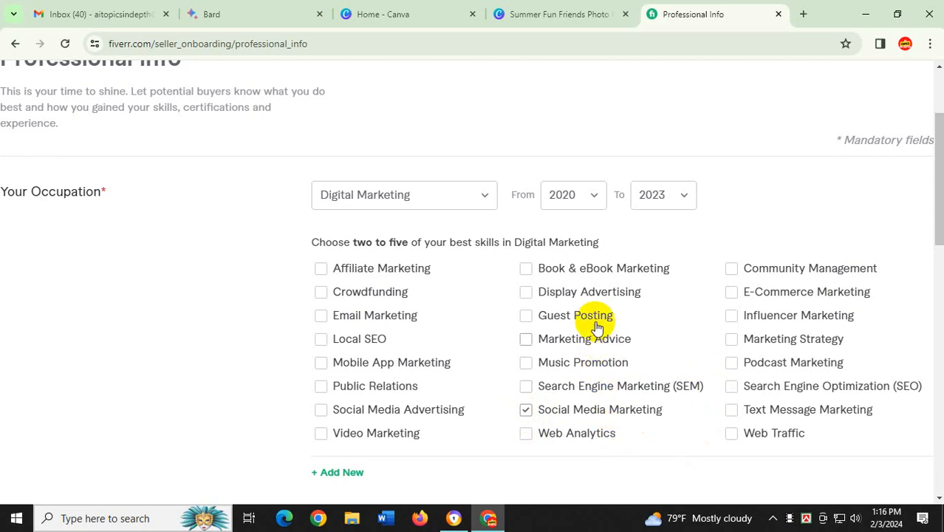
{"action": "left_click", "coordinate": [525, 269]}
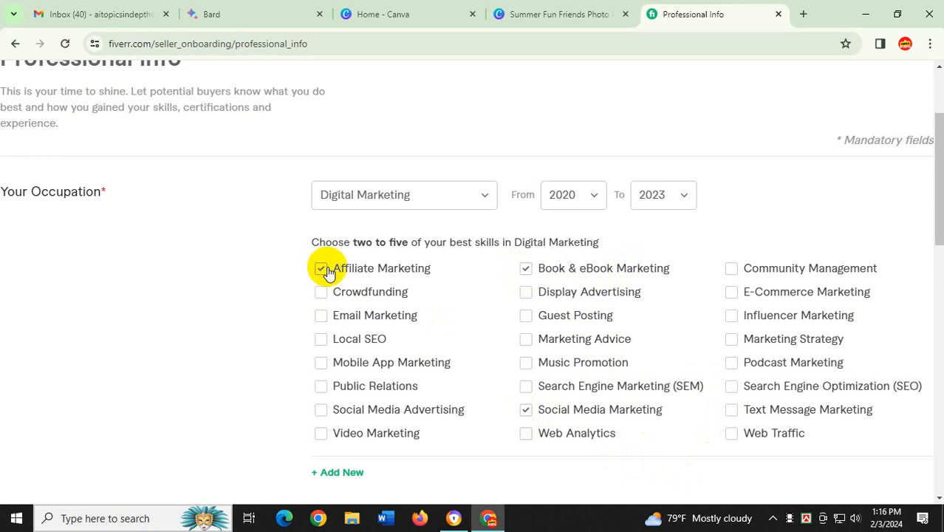
{"action": "left_click", "coordinate": [321, 411]}
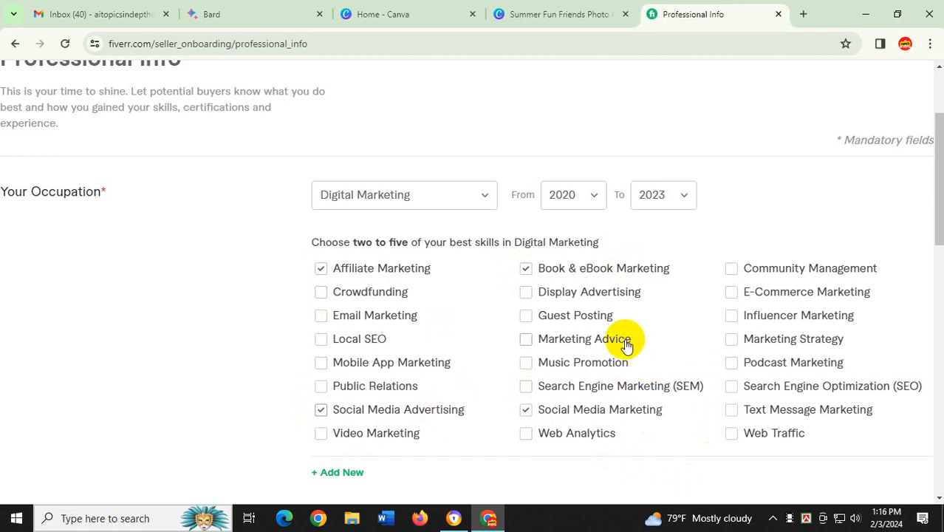
{"action": "left_click", "coordinate": [732, 317]}
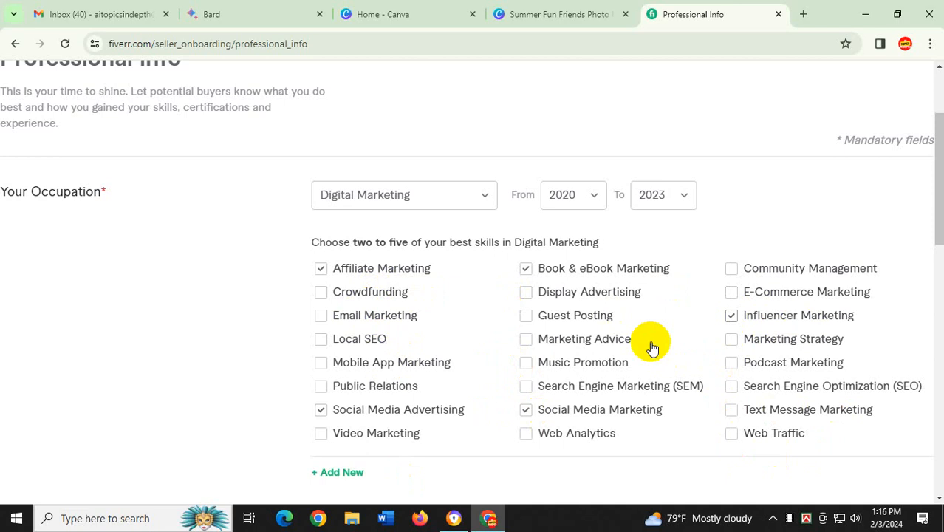
{"action": "scroll", "coordinate": [686, 326], "scroll_direction": "down", "scroll_amount": 2}
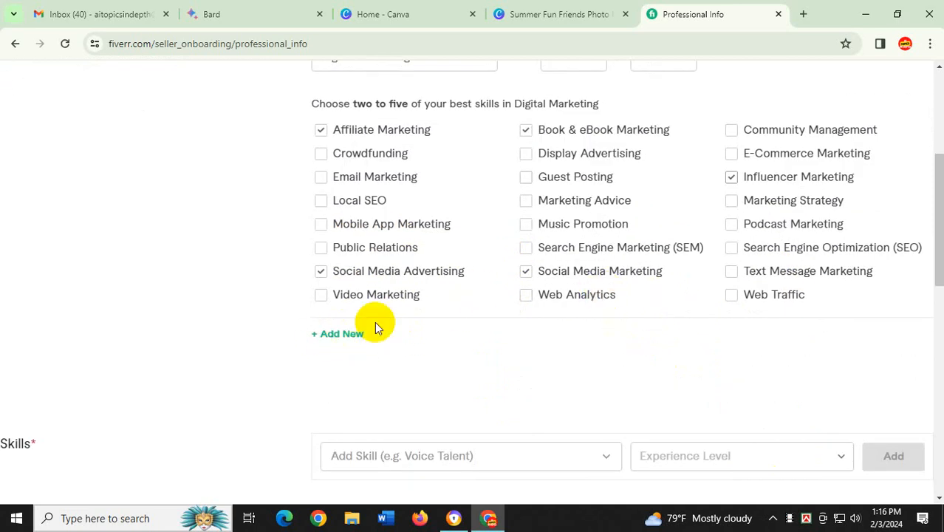
{"action": "scroll", "coordinate": [552, 316], "scroll_direction": "up", "scroll_amount": 2}
{"action": "scroll", "coordinate": [684, 306], "scroll_direction": "down", "scroll_amount": 2}
{"action": "scroll", "coordinate": [683, 305], "scroll_direction": "down", "scroll_amount": 4}
{"action": "scroll", "coordinate": [67, 255], "scroll_direction": "up", "scroll_amount": 2}
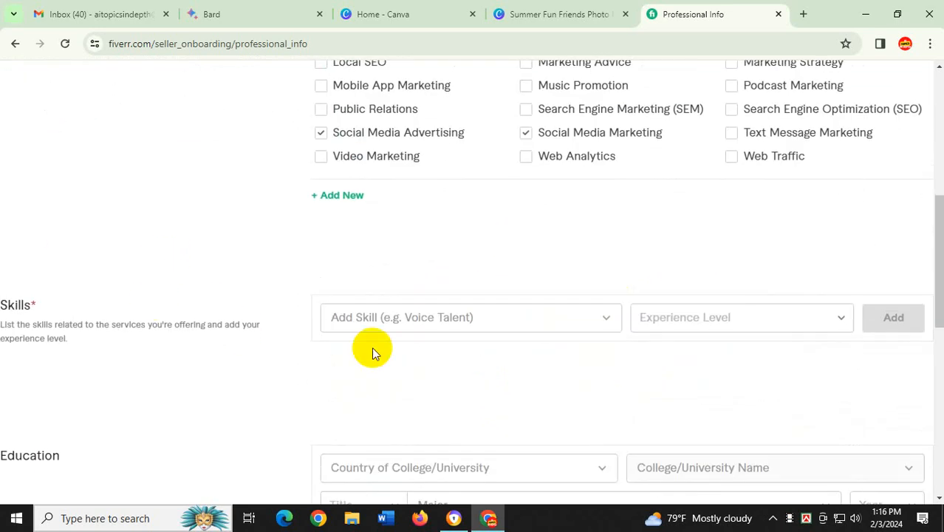
{"action": "left_click", "coordinate": [524, 325]}
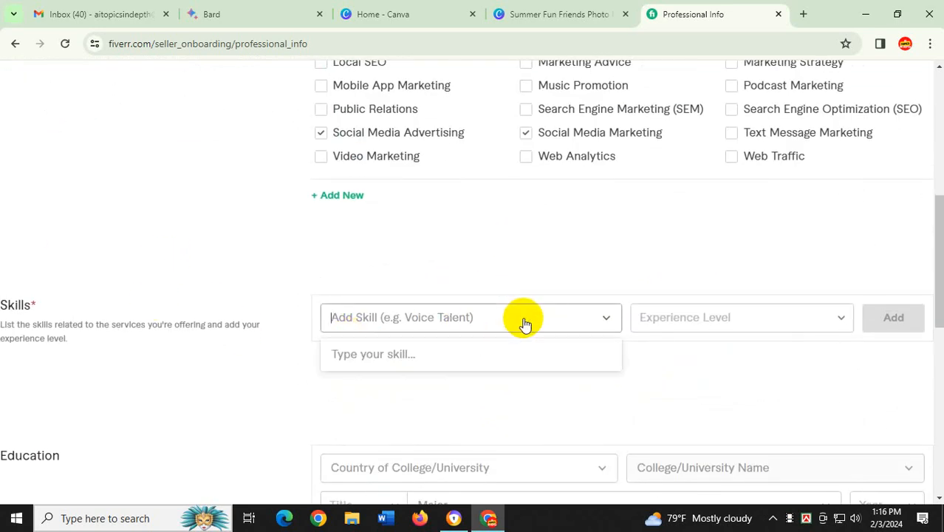
{"action": "scroll", "coordinate": [517, 332], "scroll_direction": "up", "scroll_amount": 1}
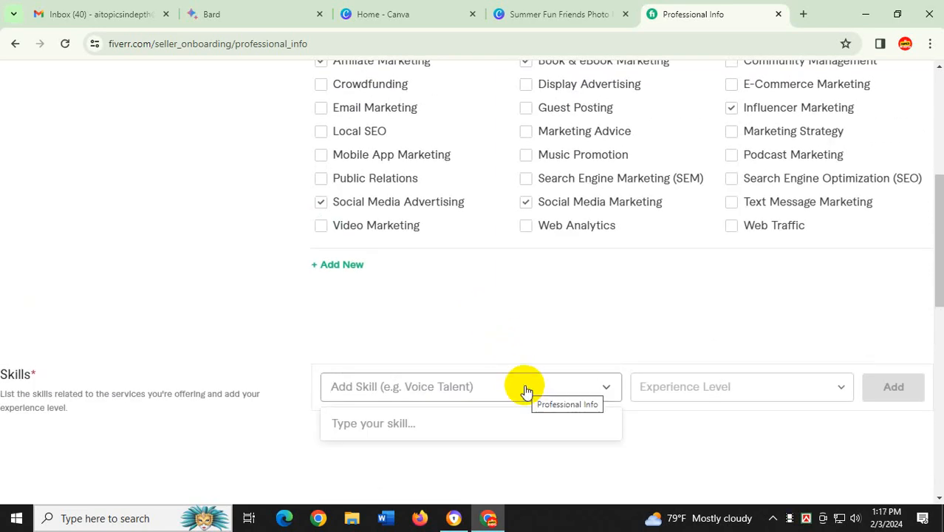
{"action": "scroll", "coordinate": [554, 396], "scroll_direction": "up", "scroll_amount": 3}
{"action": "scroll", "coordinate": [559, 380], "scroll_direction": "down", "scroll_amount": 2}
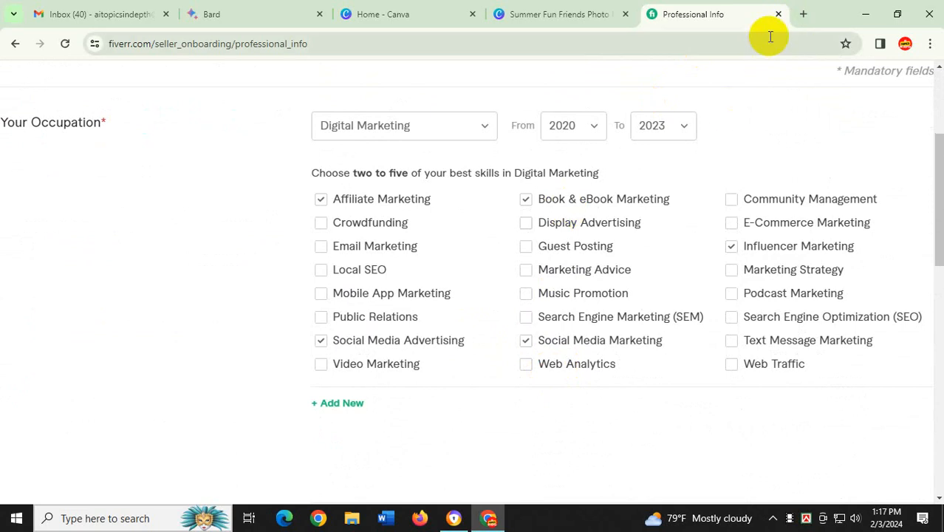
Search Google for 'fiverr' in a new tab and open the sponsored pro.fiverr.com result.
{"action": "left_click", "coordinate": [804, 15]}
{"action": "type", "text": "fi"}
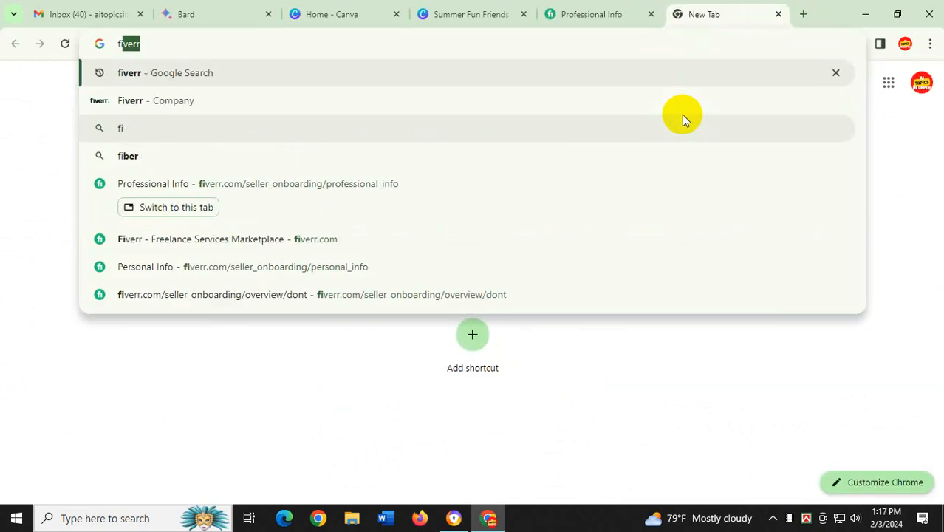
{"action": "type", "text": "verr"}
{"action": "key", "text": "Return"}
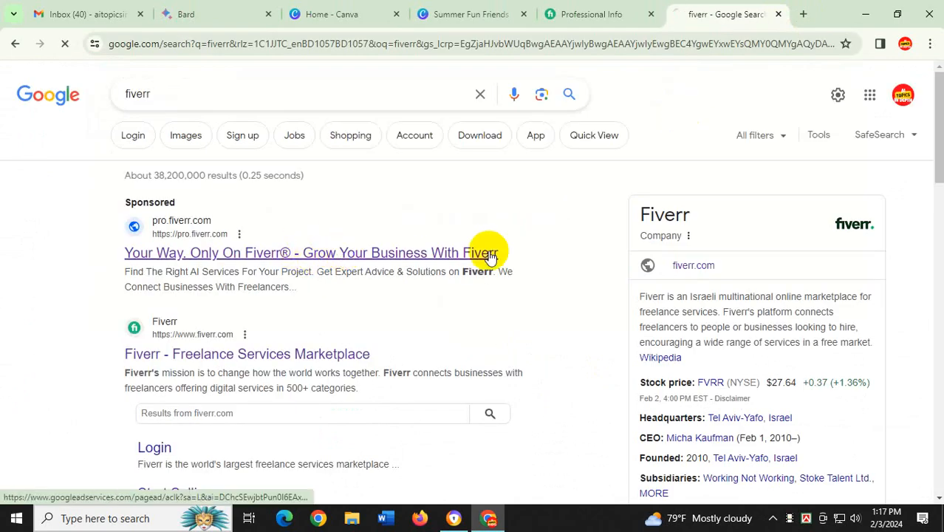
{"action": "left_click", "coordinate": [490, 255]}
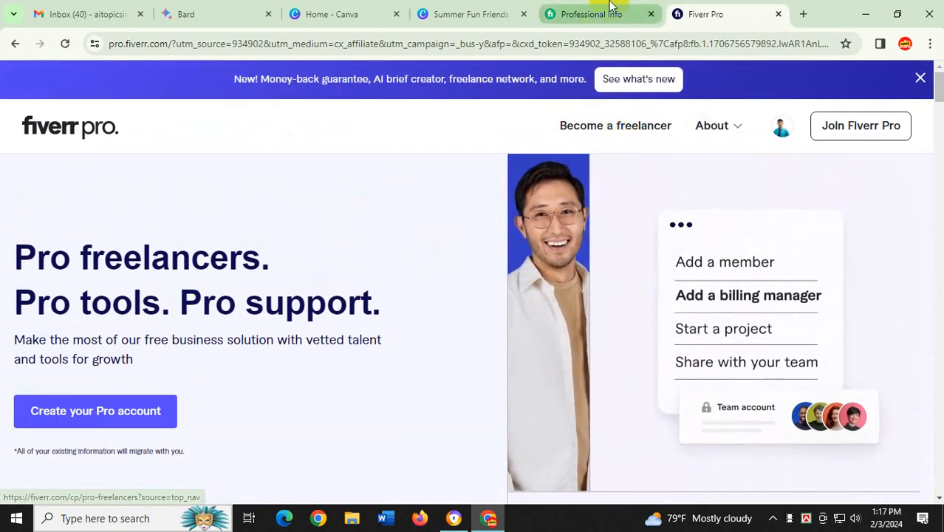
{"action": "left_click", "coordinate": [372, 44]}
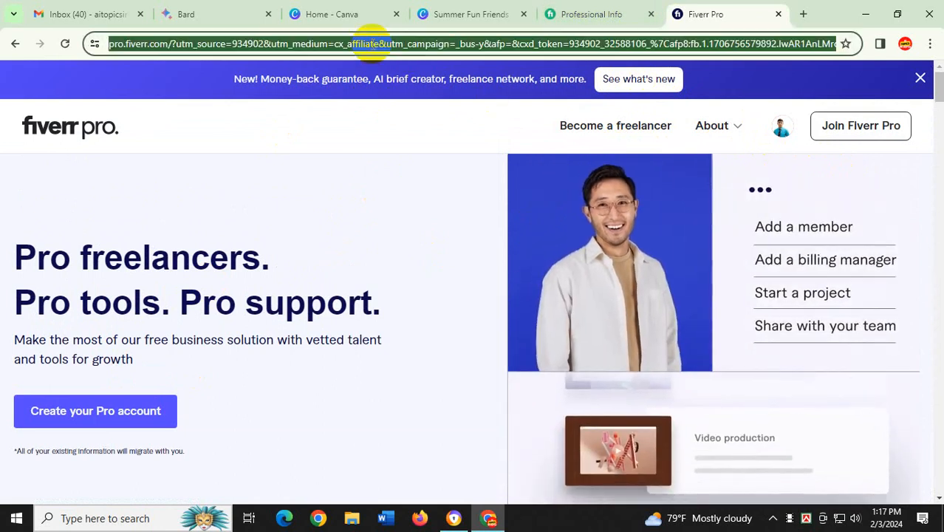
In the other browser, search the web for 'fiverr' and open the fiverr.com homepage.
{"action": "left_click", "coordinate": [451, 516]}
{"action": "left_click", "coordinate": [776, 12]}
{"action": "type", "text": "f"}
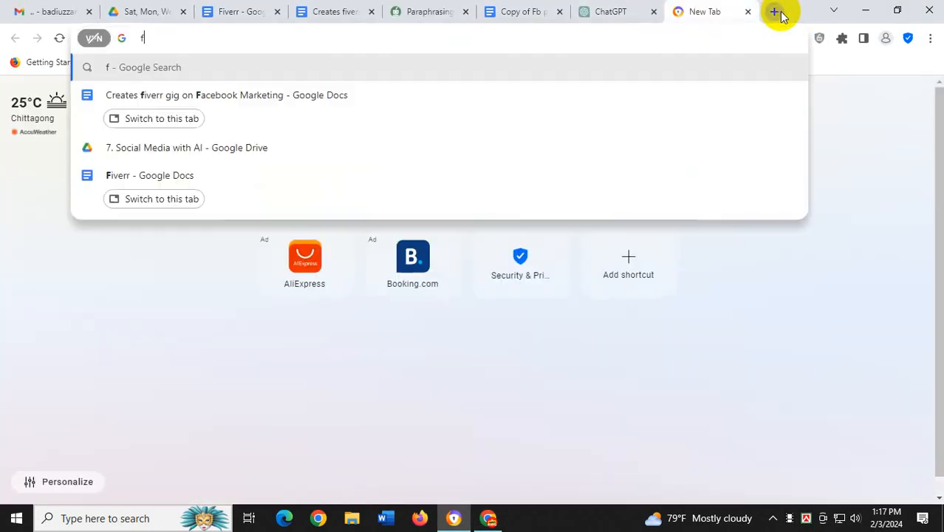
{"action": "type", "text": "iverr"}
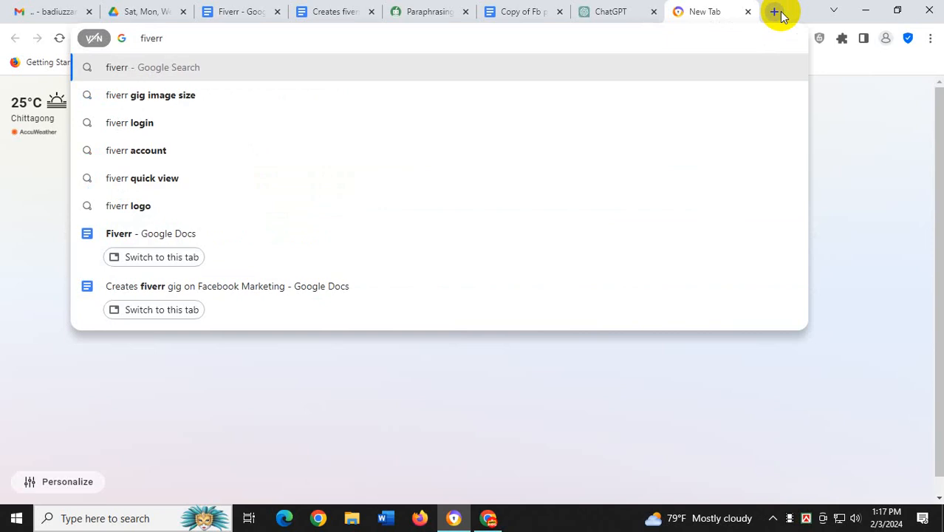
{"action": "key", "text": "Return"}
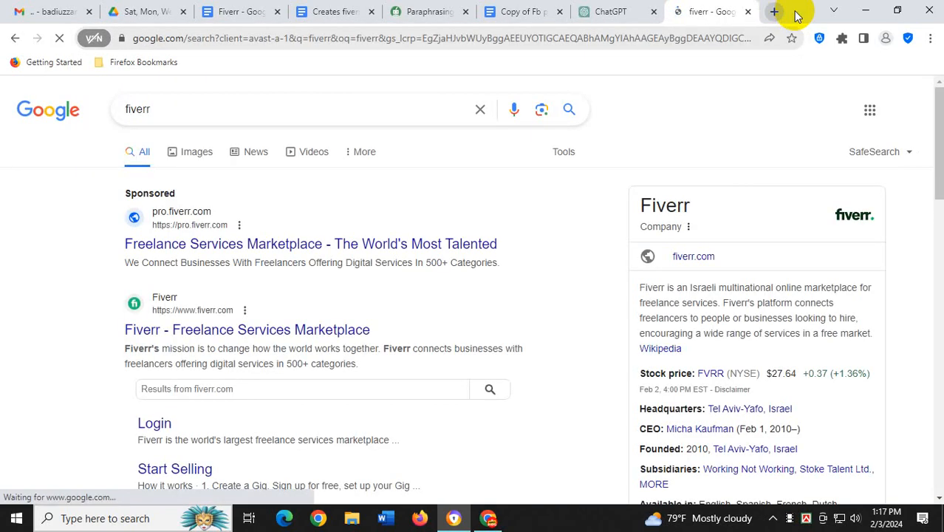
{"action": "left_click", "coordinate": [307, 330]}
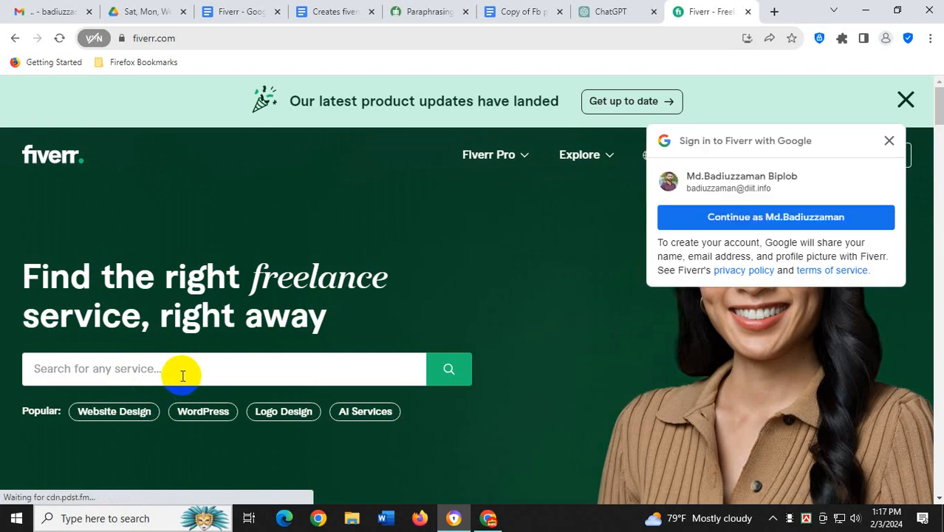
{"action": "left_click", "coordinate": [905, 99]}
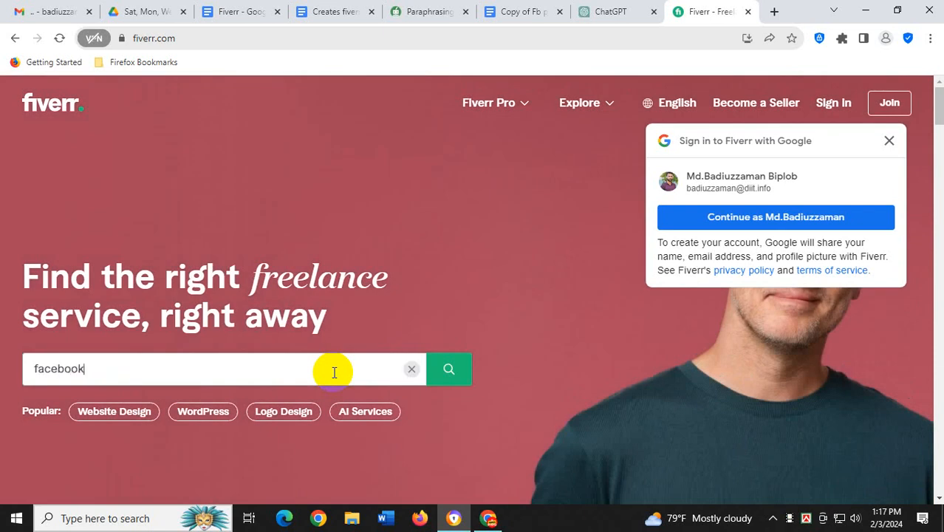
Run a Fiverr search for 'facebook marketing' from the search suggestions.
{"action": "type", "text": "ma"}
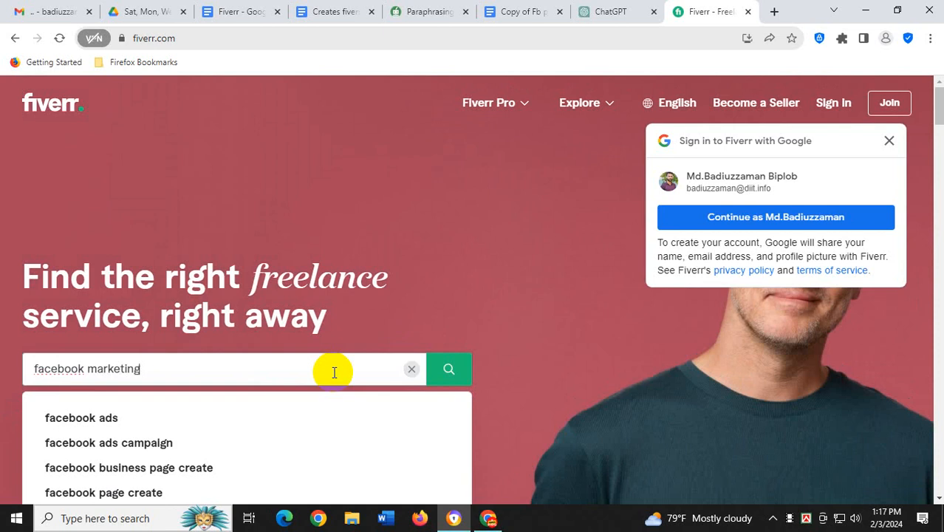
{"action": "type", "text": "rketing"}
{"action": "left_click", "coordinate": [155, 415]}
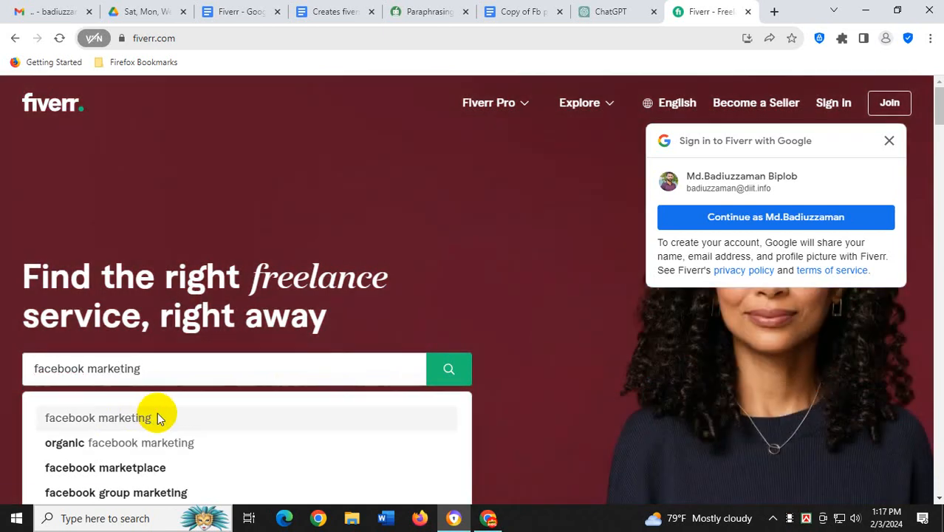
{"action": "scroll", "coordinate": [312, 257], "scroll_direction": "down", "scroll_amount": 2}
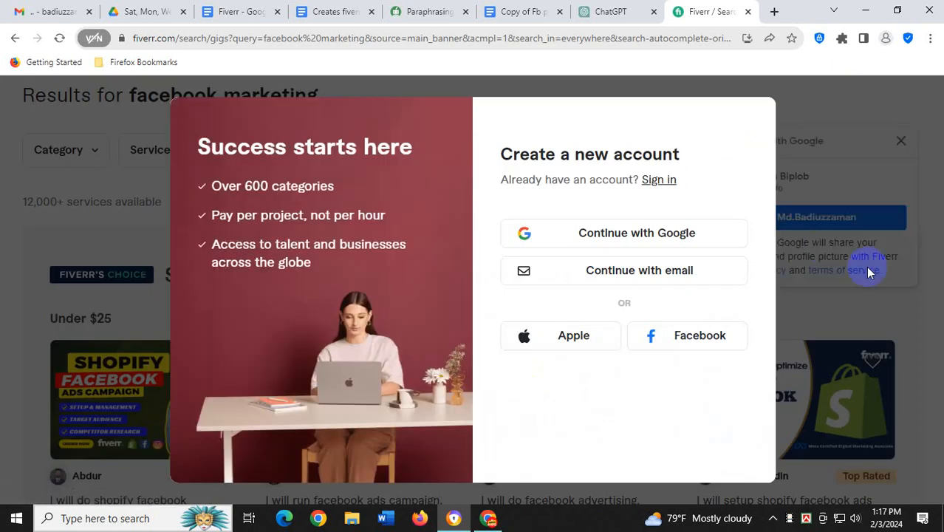
Dismiss the account sign-up popup and the Google sign-in prompt over the results.
{"action": "left_click", "coordinate": [822, 283]}
{"action": "scroll", "coordinate": [425, 332], "scroll_direction": "down", "scroll_amount": 3}
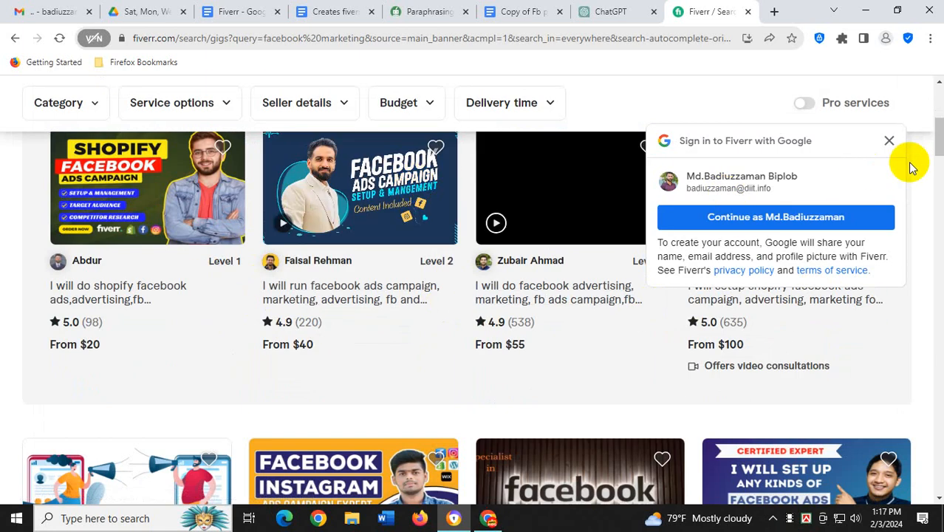
{"action": "left_click", "coordinate": [891, 141]}
{"action": "scroll", "coordinate": [111, 296], "scroll_direction": "up", "scroll_amount": 2}
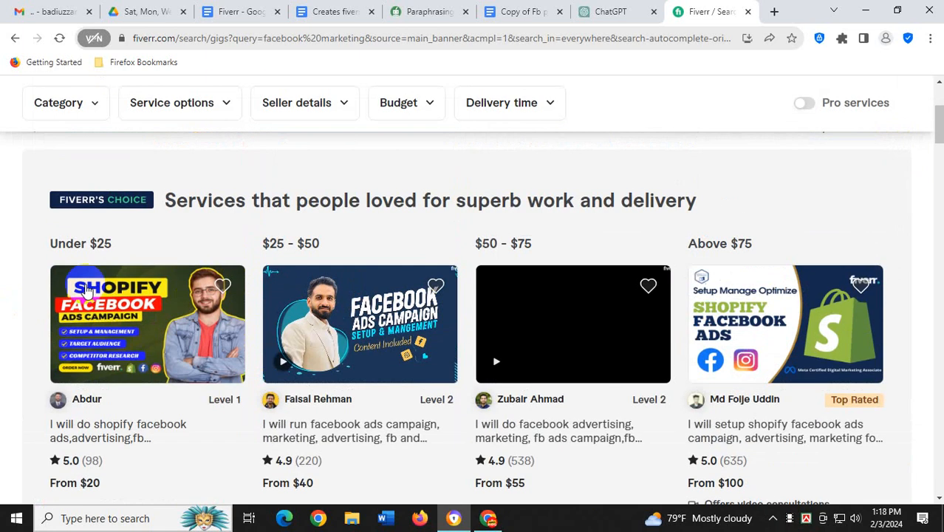
{"action": "scroll", "coordinate": [295, 336], "scroll_direction": "down", "scroll_amount": 2}
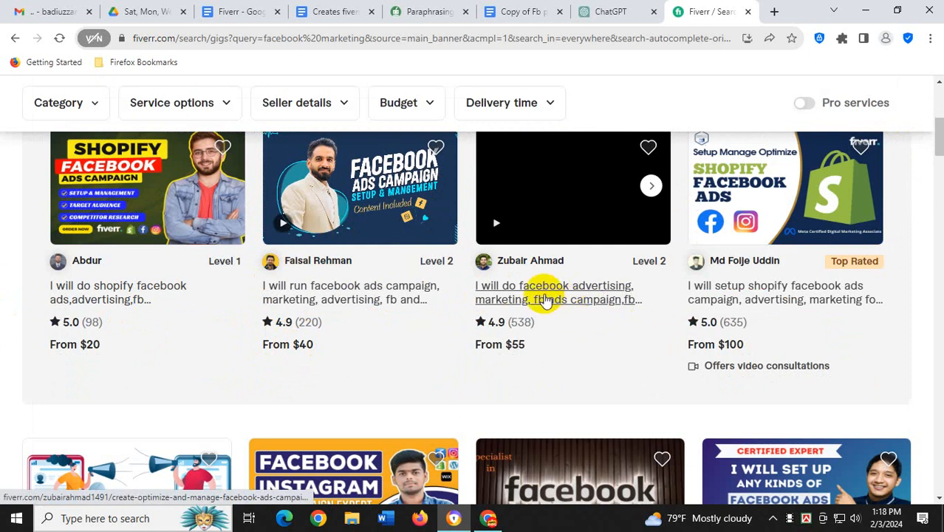
Open the $55 facebook ads, facebook group, organic marketing and page likes gigs in new tabs, then view the ads gig.
{"action": "right_click", "coordinate": [589, 303]}
{"action": "left_click", "coordinate": [617, 306]}
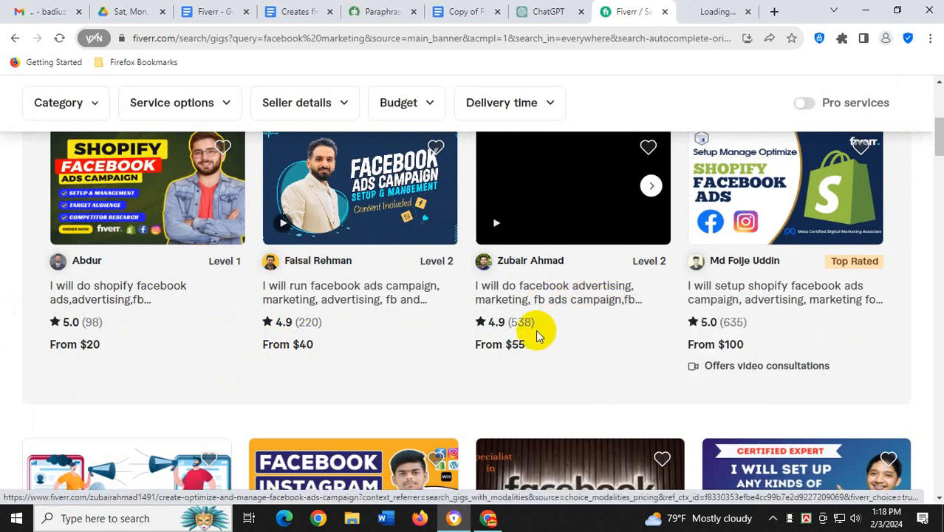
{"action": "scroll", "coordinate": [538, 332], "scroll_direction": "down", "scroll_amount": 3}
{"action": "scroll", "coordinate": [13, 327], "scroll_direction": "down", "scroll_amount": 2}
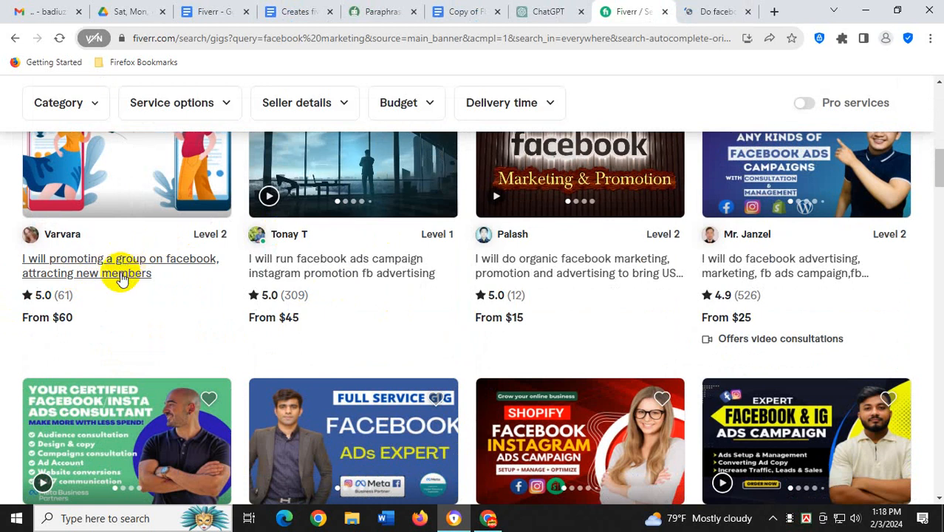
{"action": "right_click", "coordinate": [118, 273]}
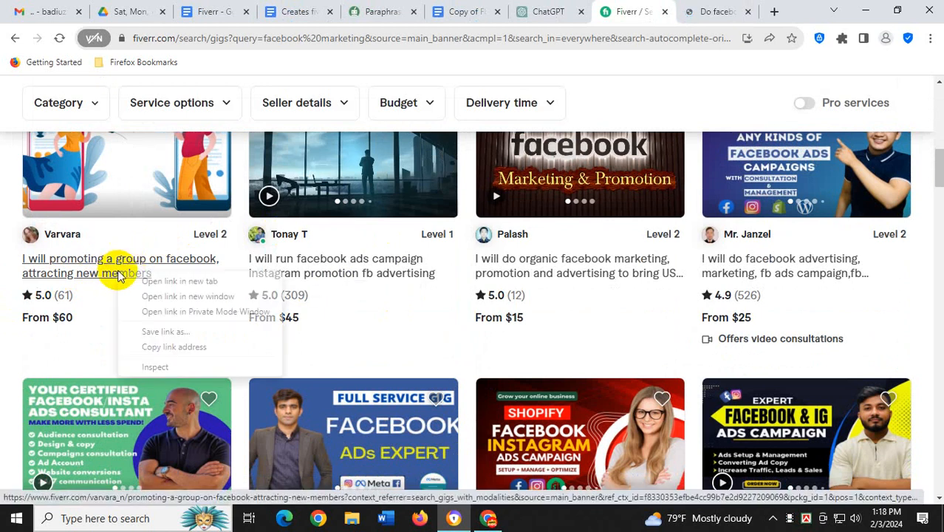
{"action": "left_click", "coordinate": [167, 285]}
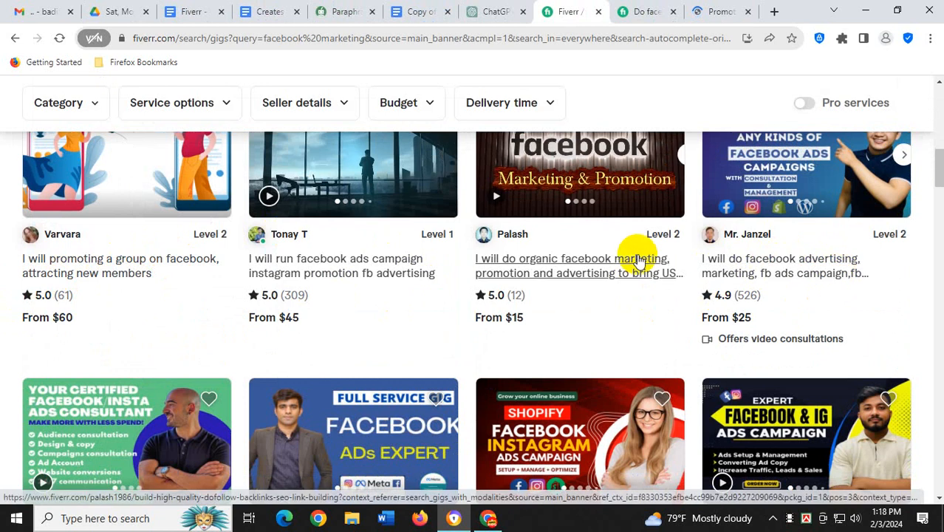
{"action": "right_click", "coordinate": [577, 274]}
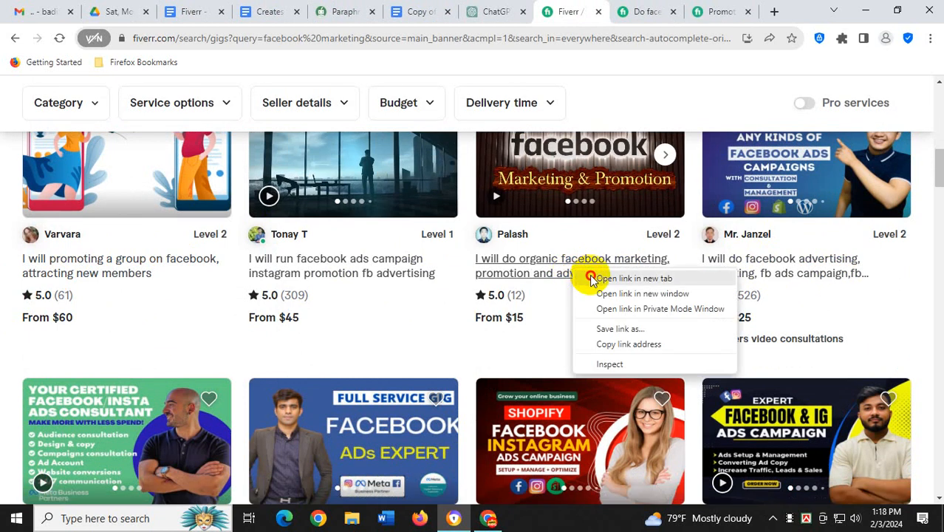
{"action": "left_click", "coordinate": [592, 276]}
{"action": "scroll", "coordinate": [310, 281], "scroll_direction": "down", "scroll_amount": 3}
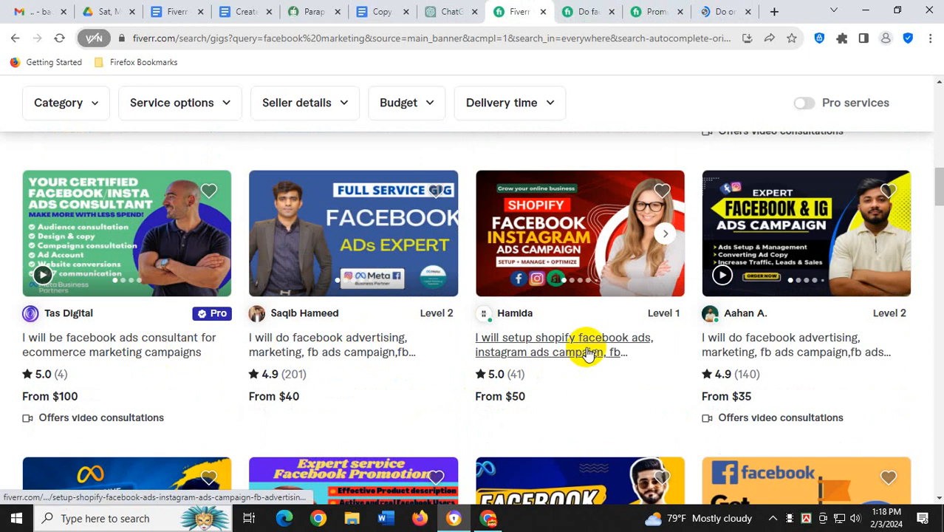
{"action": "scroll", "coordinate": [788, 355], "scroll_direction": "down", "scroll_amount": 3}
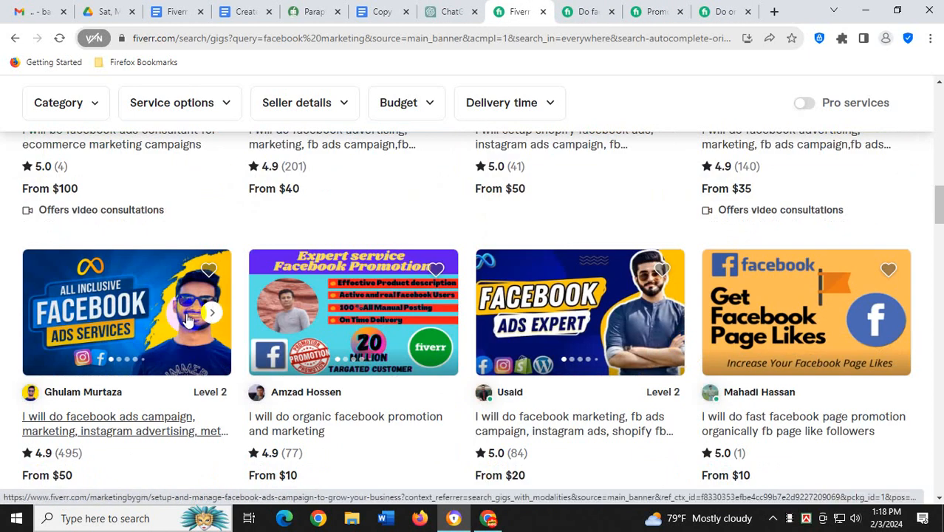
{"action": "scroll", "coordinate": [190, 319], "scroll_direction": "down", "scroll_amount": 2}
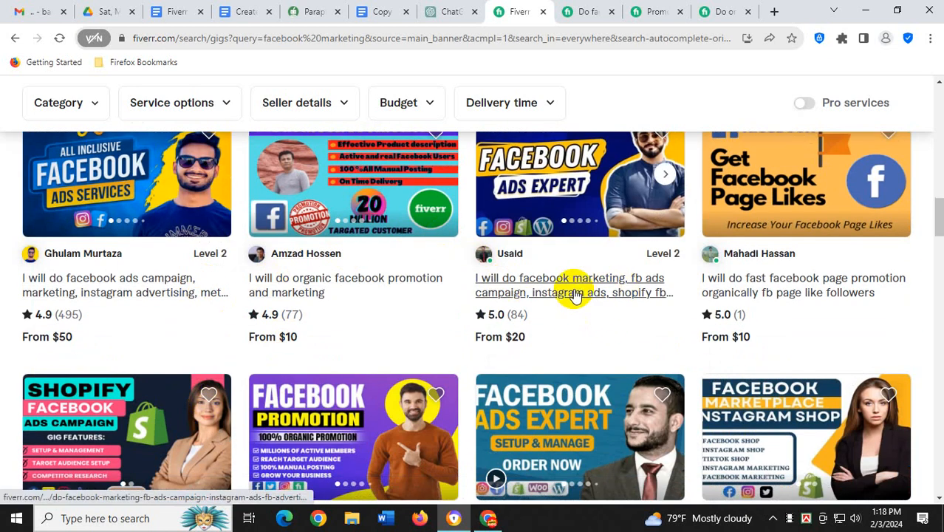
{"action": "right_click", "coordinate": [820, 293]}
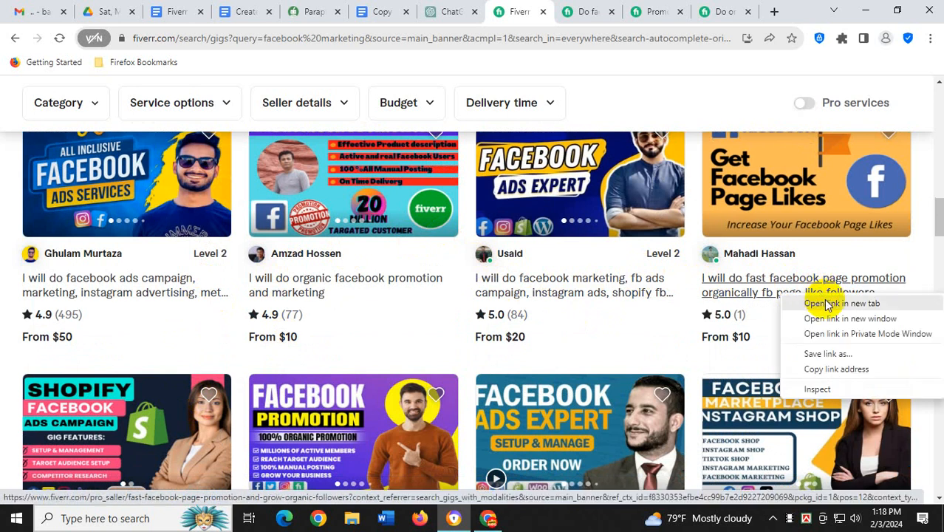
{"action": "left_click", "coordinate": [828, 304]}
{"action": "left_click", "coordinate": [539, 11]}
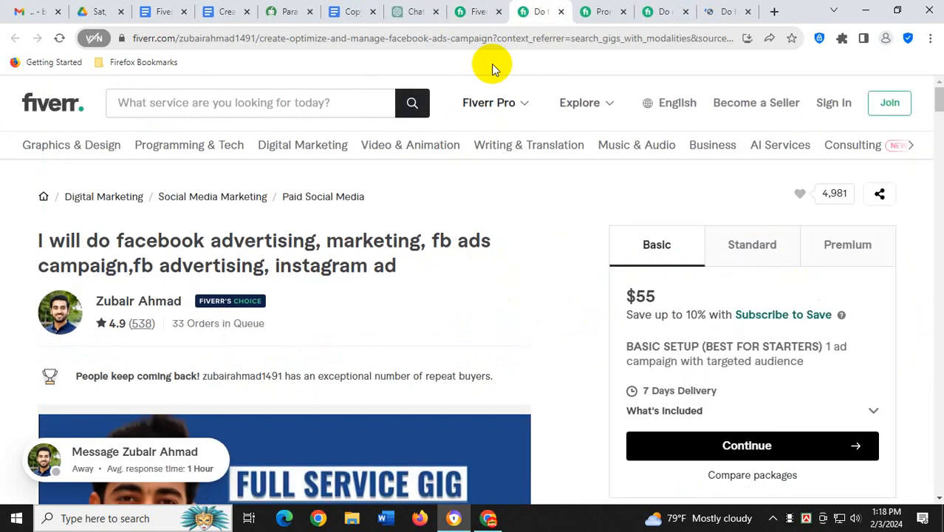
Look through the open gig pages, then close the Fiverr Pro page to reach the Skills field.
{"action": "left_click", "coordinate": [609, 9]}
{"action": "left_click", "coordinate": [653, 10]}
{"action": "left_click", "coordinate": [552, 10]}
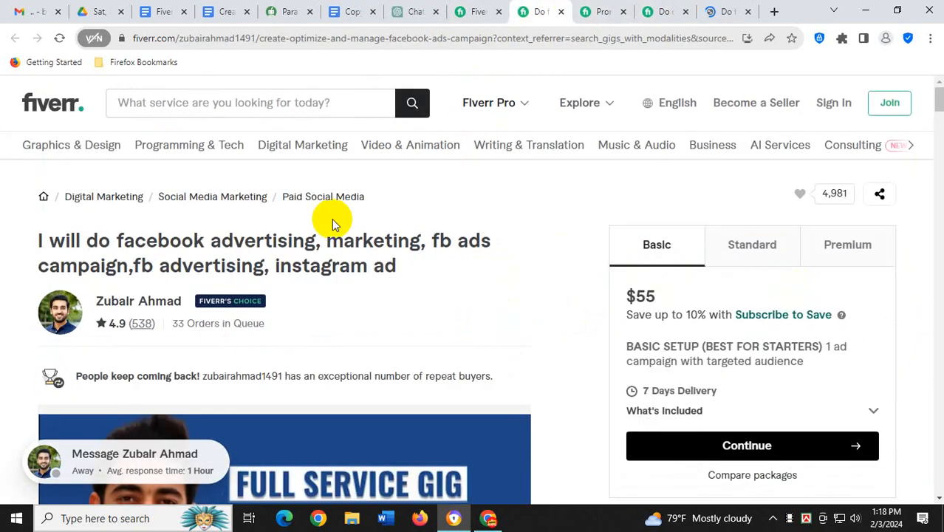
{"action": "scroll", "coordinate": [347, 251], "scroll_direction": "down", "scroll_amount": 3}
{"action": "left_click", "coordinate": [488, 518]}
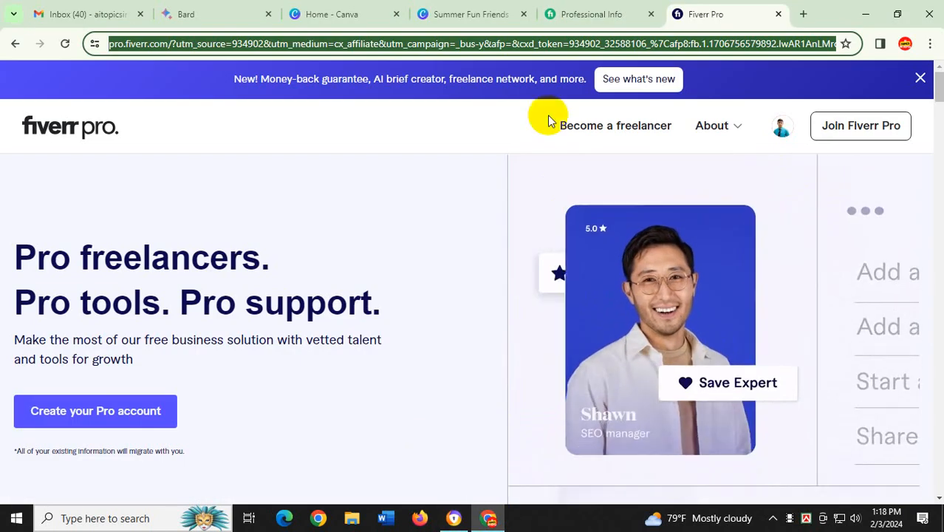
{"action": "left_click", "coordinate": [778, 14]}
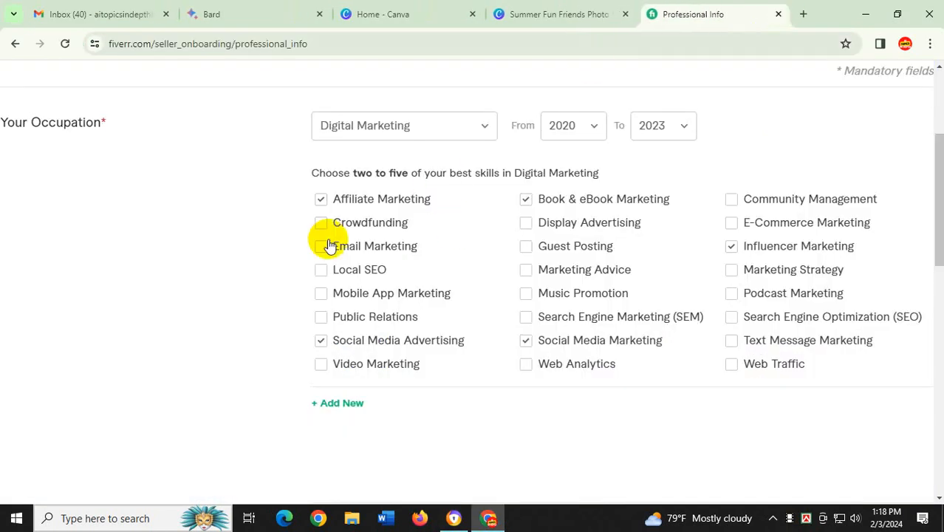
{"action": "scroll", "coordinate": [347, 333], "scroll_direction": "down", "scroll_amount": 2}
{"action": "left_click", "coordinate": [357, 390]}
{"action": "scroll", "coordinate": [357, 389], "scroll_direction": "down", "scroll_amount": 1}
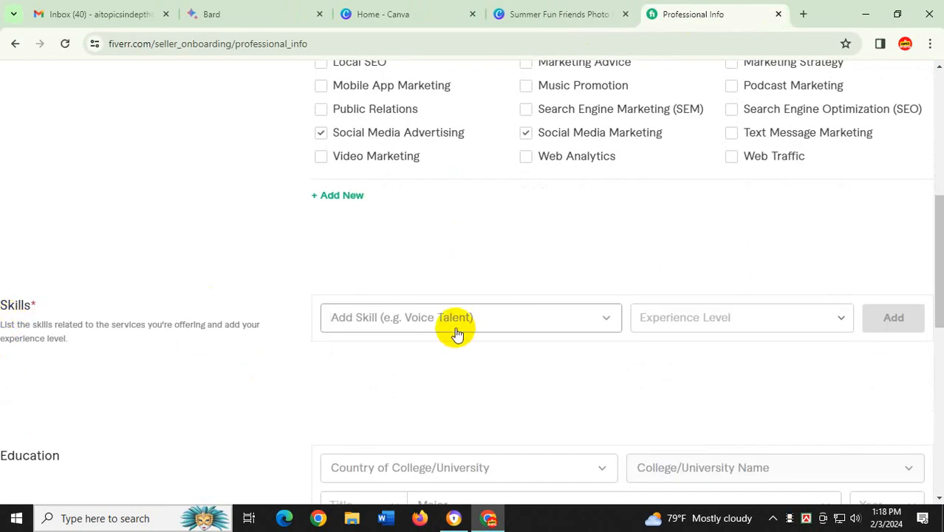
Copy the Facebook marketing tag from the Facebook advertising gig page's tag list.
{"action": "left_click", "coordinate": [455, 519]}
{"action": "scroll", "coordinate": [548, 311], "scroll_direction": "down", "scroll_amount": 10}
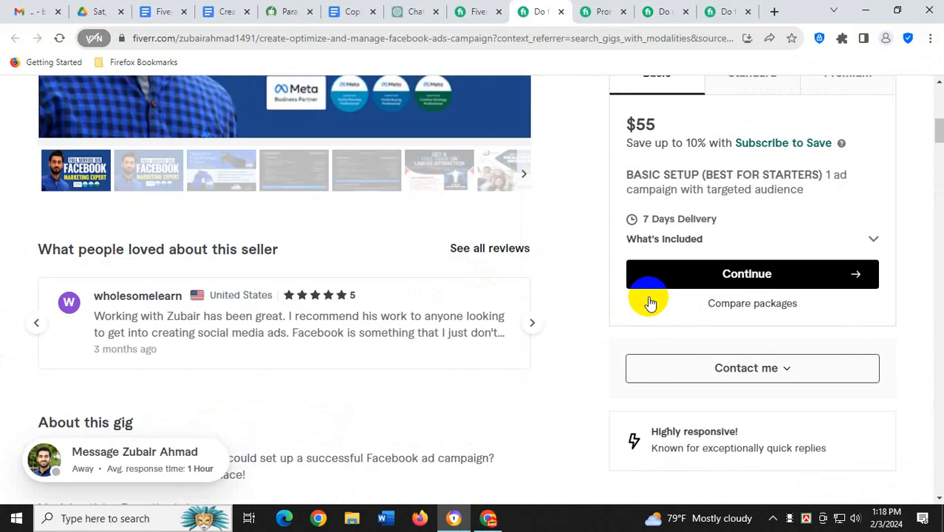
{"action": "scroll", "coordinate": [226, 307], "scroll_direction": "down", "scroll_amount": 6}
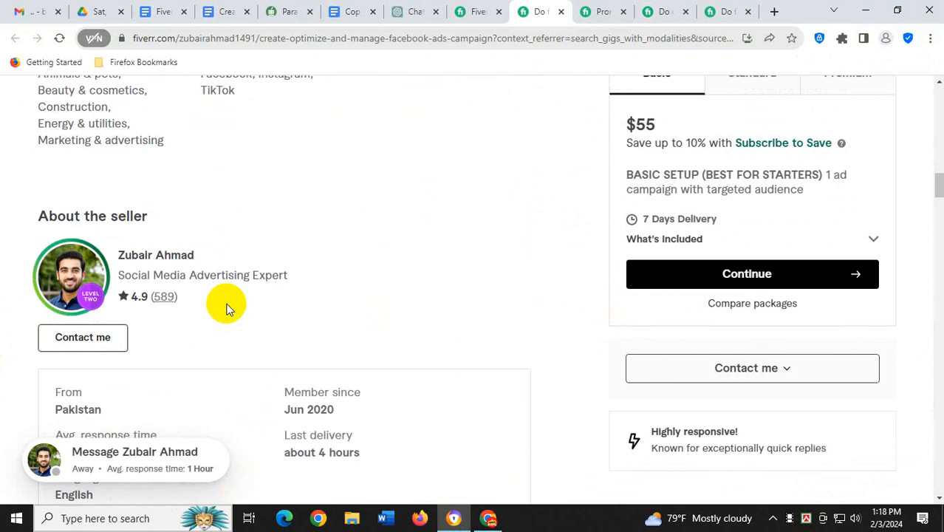
{"action": "scroll", "coordinate": [305, 251], "scroll_direction": "up", "scroll_amount": 2}
{"action": "scroll", "coordinate": [343, 243], "scroll_direction": "down", "scroll_amount": 4}
{"action": "scroll", "coordinate": [345, 244], "scroll_direction": "down", "scroll_amount": 8}
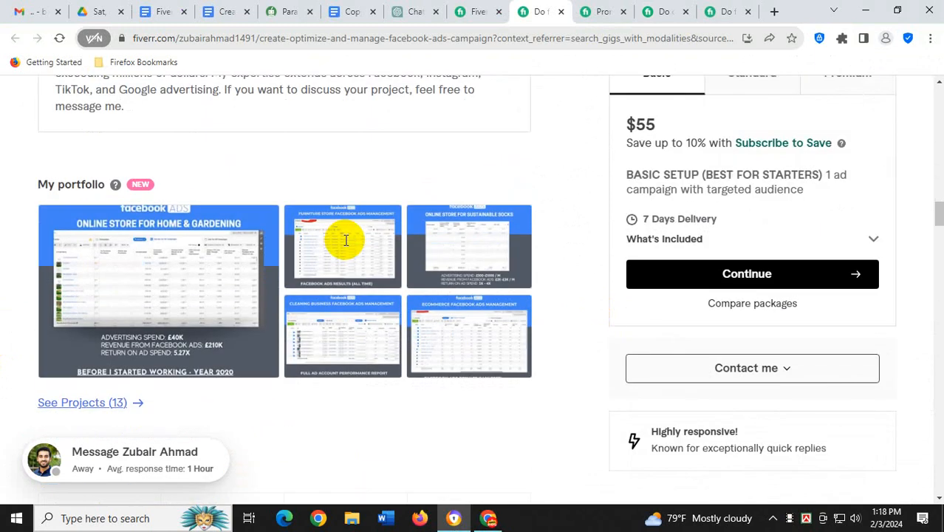
{"action": "scroll", "coordinate": [348, 252], "scroll_direction": "down", "scroll_amount": 15}
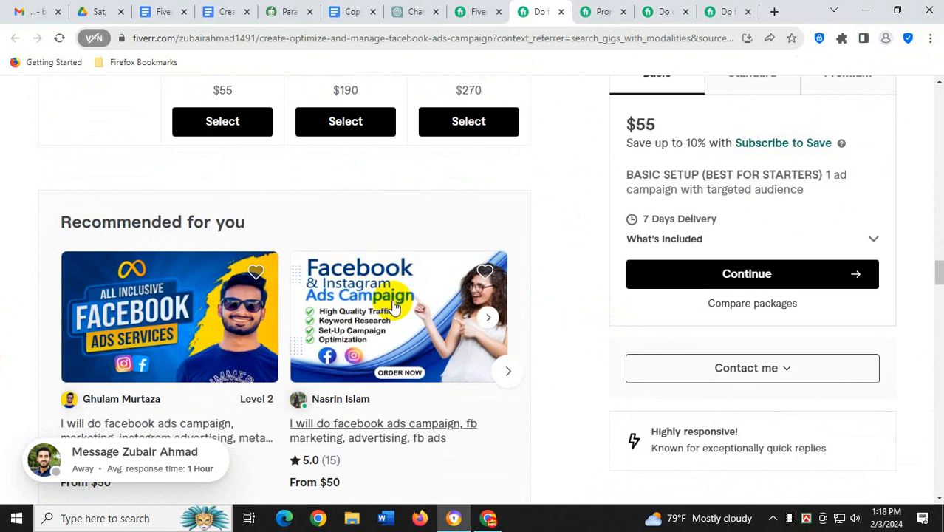
{"action": "scroll", "coordinate": [394, 308], "scroll_direction": "down", "scroll_amount": 8}
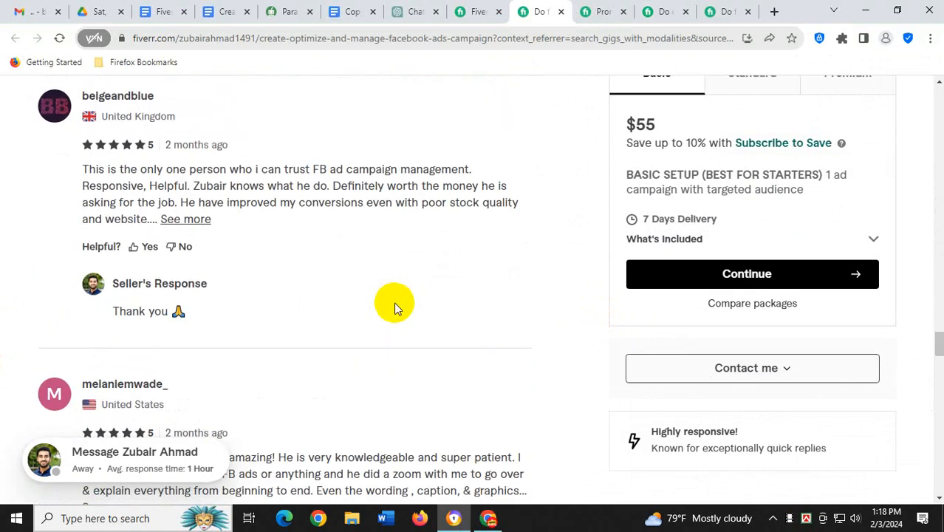
{"action": "scroll", "coordinate": [395, 308], "scroll_direction": "down", "scroll_amount": 3}
{"action": "scroll", "coordinate": [395, 304], "scroll_direction": "up", "scroll_amount": 20}
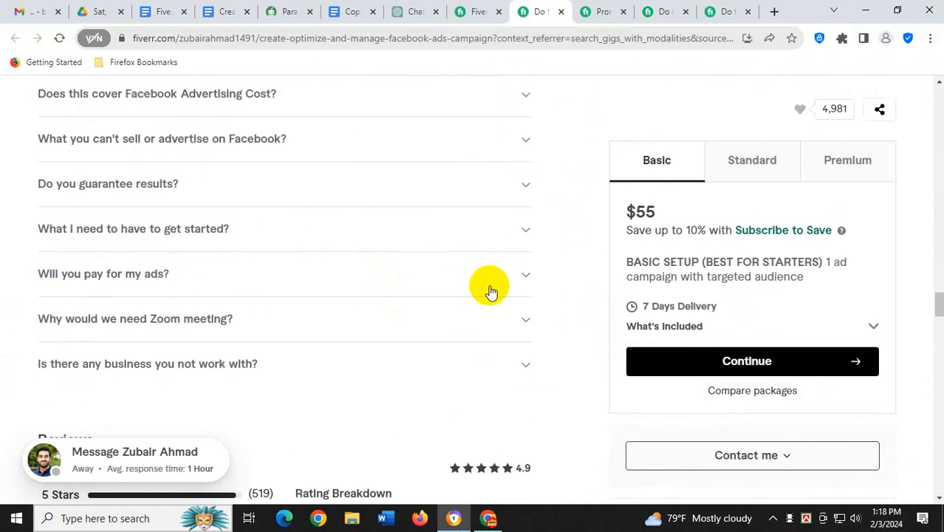
{"action": "scroll", "coordinate": [487, 267], "scroll_direction": "up", "scroll_amount": 15}
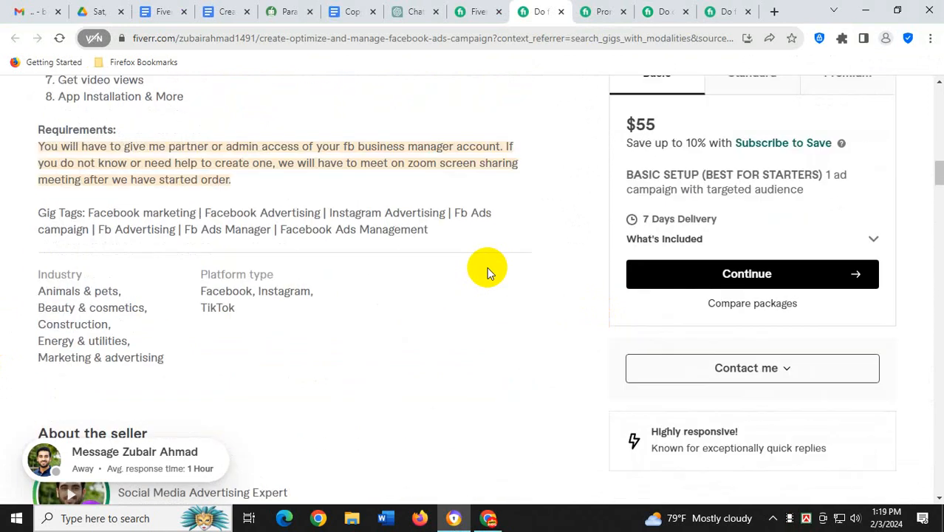
{"action": "scroll", "coordinate": [443, 270], "scroll_direction": "down", "scroll_amount": 6}
{"action": "scroll", "coordinate": [390, 258], "scroll_direction": "down", "scroll_amount": 4}
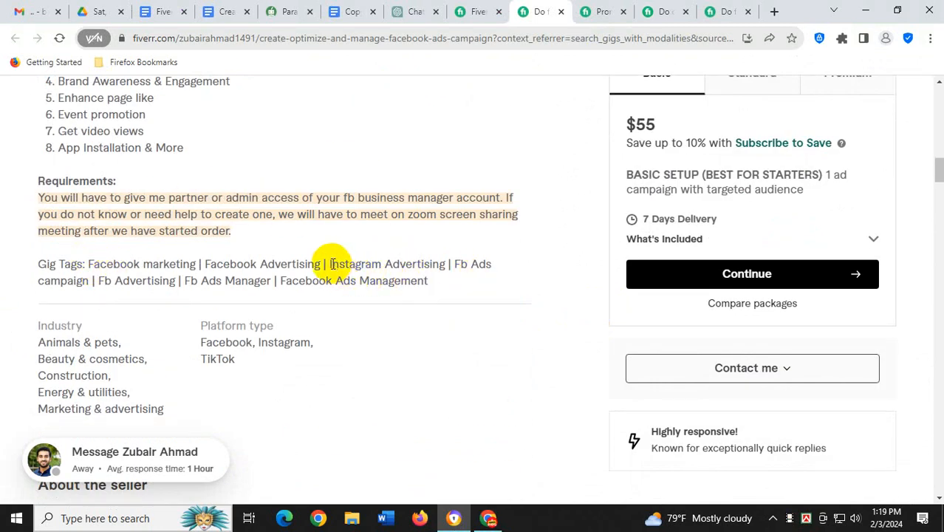
{"action": "left_click_drag", "start_coordinate": [331, 264], "coordinate": [435, 264]}
{"action": "left_click_drag", "start_coordinate": [293, 281], "coordinate": [417, 281]}
{"action": "left_click_drag", "start_coordinate": [92, 263], "coordinate": [207, 266]}
{"action": "left_click", "coordinate": [180, 264]}
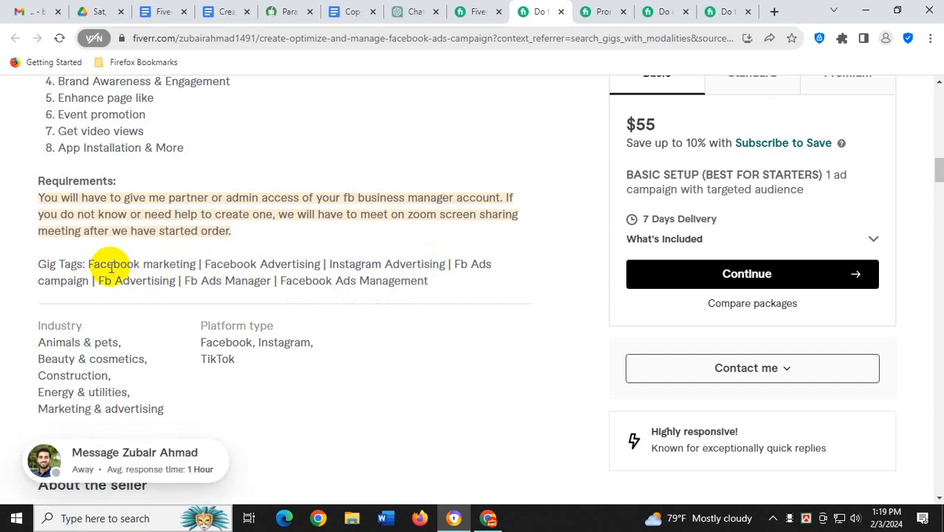
{"action": "left_click_drag", "start_coordinate": [88, 263], "coordinate": [195, 264]}
{"action": "key", "text": "ctrl+c"}
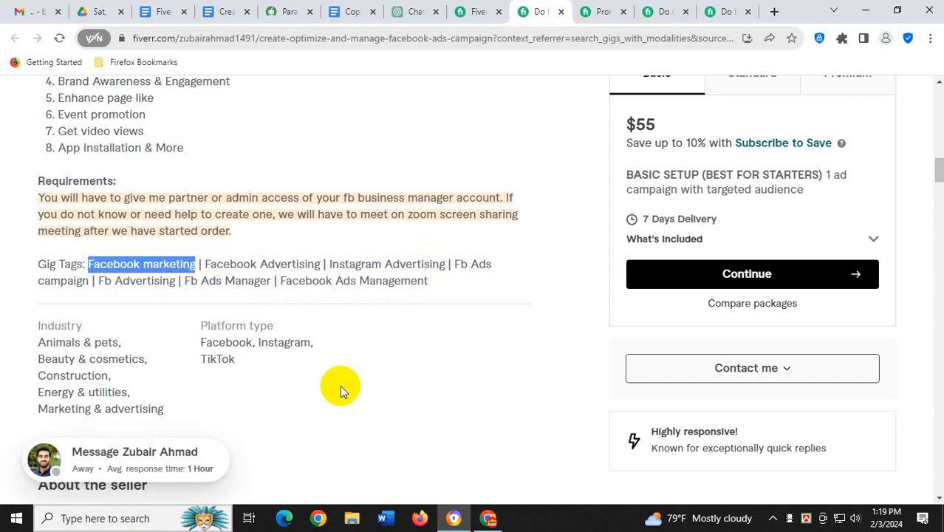
Add Facebook marketing as a skill at Expert level.
{"action": "left_click", "coordinate": [488, 518]}
{"action": "left_click", "coordinate": [422, 315]}
{"action": "key", "text": "ctrl+v"}
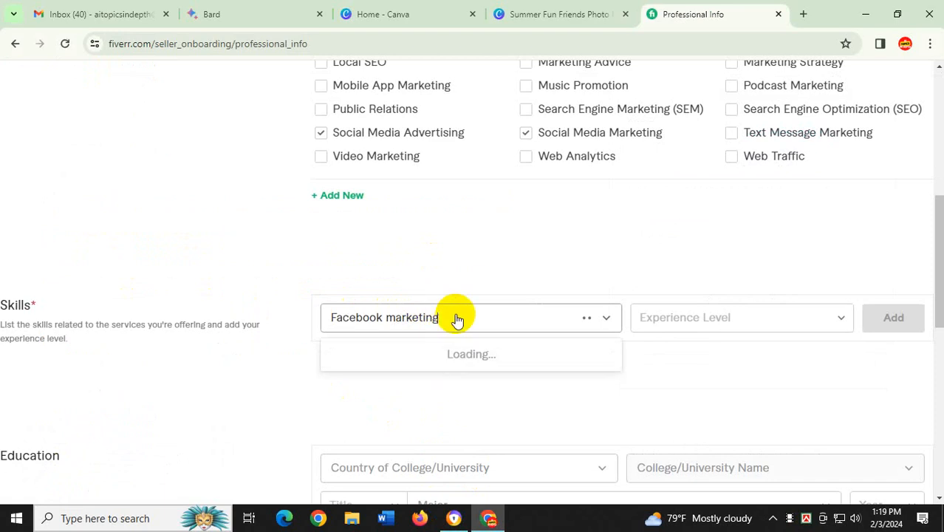
{"action": "left_click", "coordinate": [486, 354]}
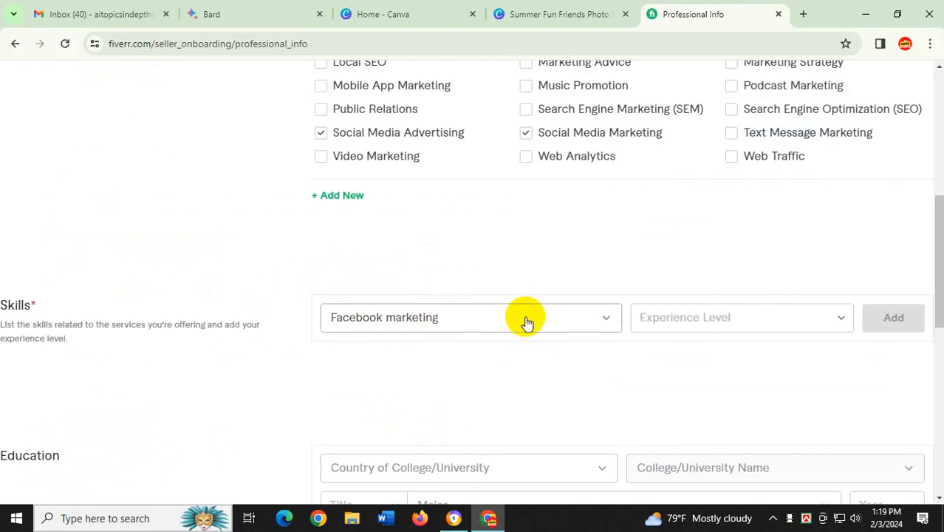
{"action": "left_click", "coordinate": [749, 321]}
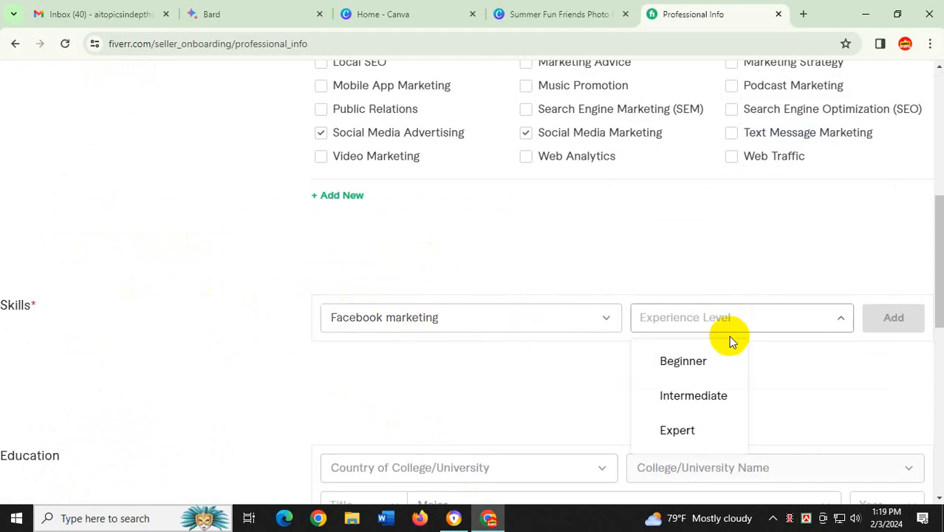
{"action": "left_click", "coordinate": [688, 432]}
{"action": "left_click", "coordinate": [893, 319]}
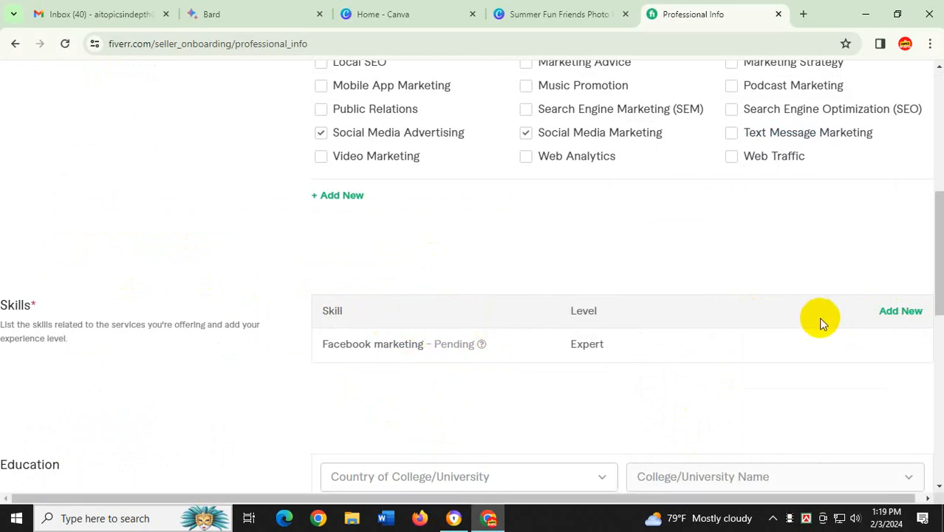
Add Social media management as a skill at Intermediate level.
{"action": "left_click", "coordinate": [898, 311]}
{"action": "left_click", "coordinate": [428, 323]}
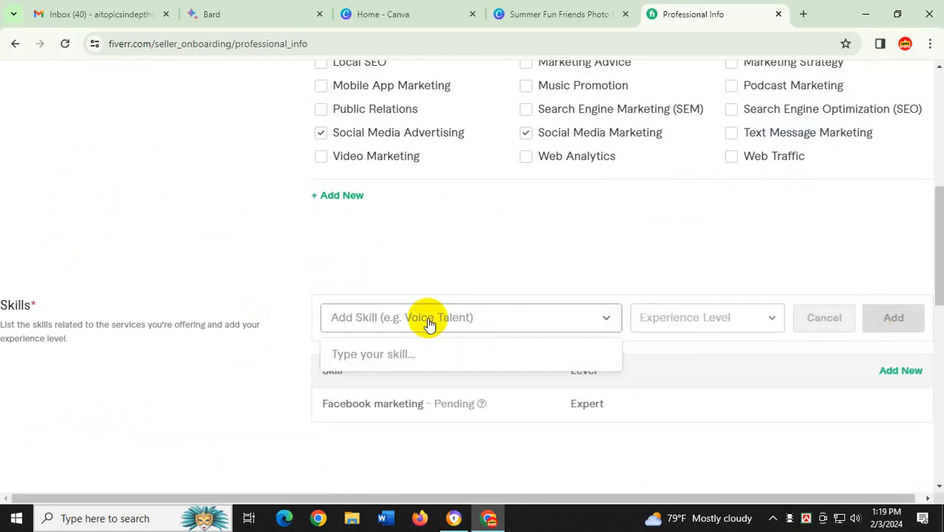
{"action": "type", "text": "Social"}
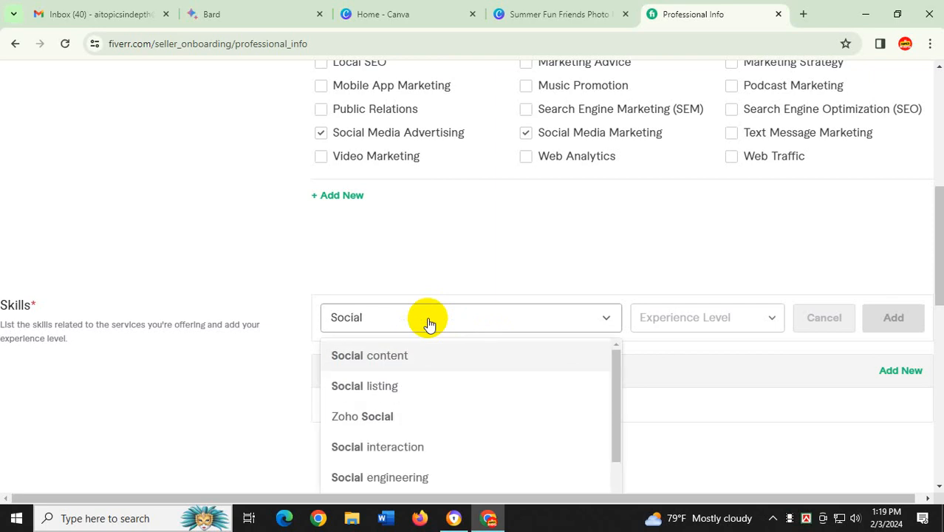
{"action": "type", "text": " media"}
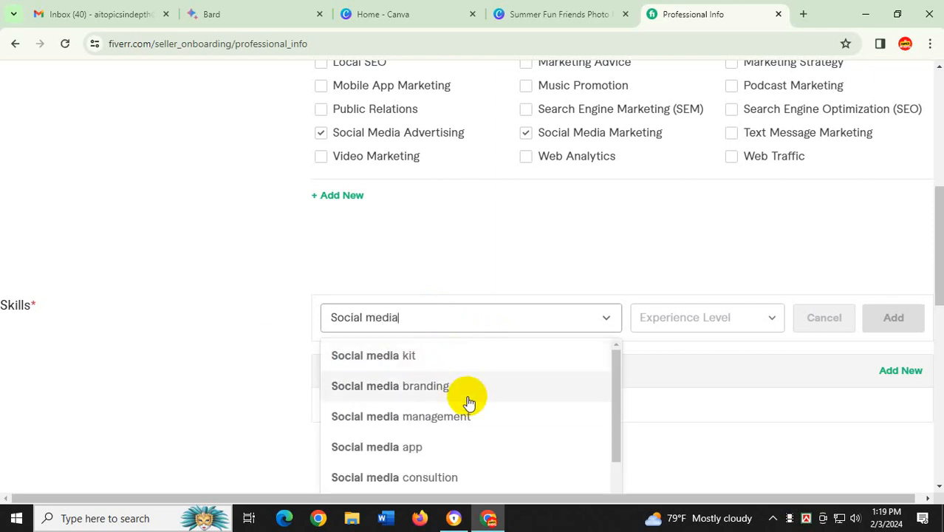
{"action": "left_click", "coordinate": [477, 417]}
{"action": "left_click", "coordinate": [724, 319]}
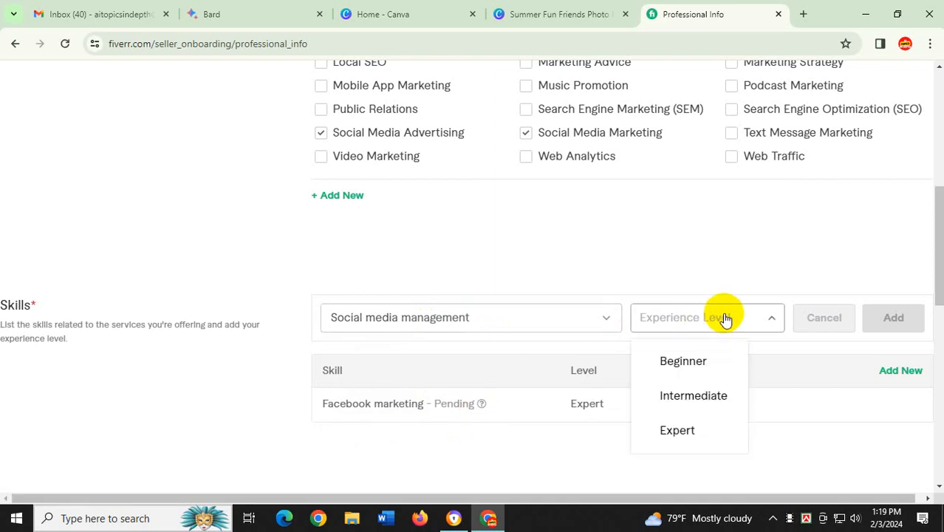
{"action": "left_click", "coordinate": [693, 394]}
{"action": "left_click", "coordinate": [897, 322]}
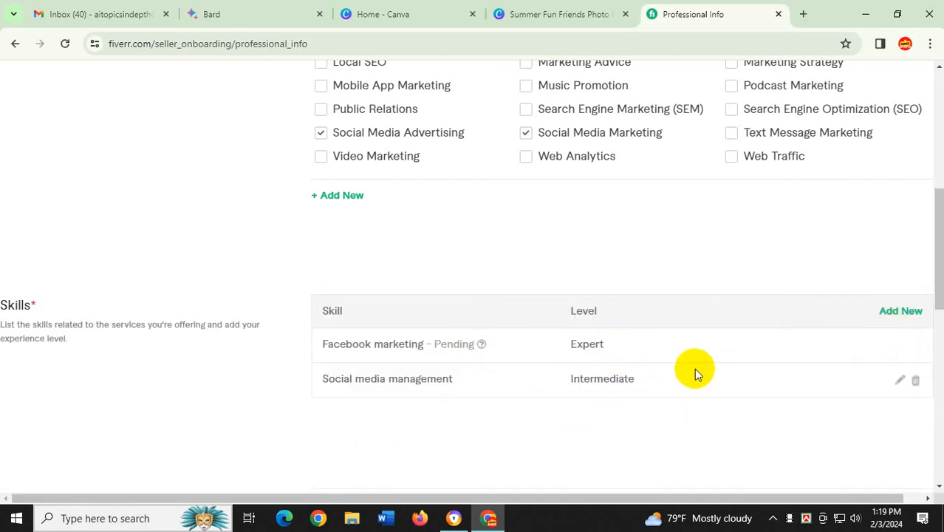
Add Instagram influencer as a skill at Intermediate level.
{"action": "left_click", "coordinate": [901, 312]}
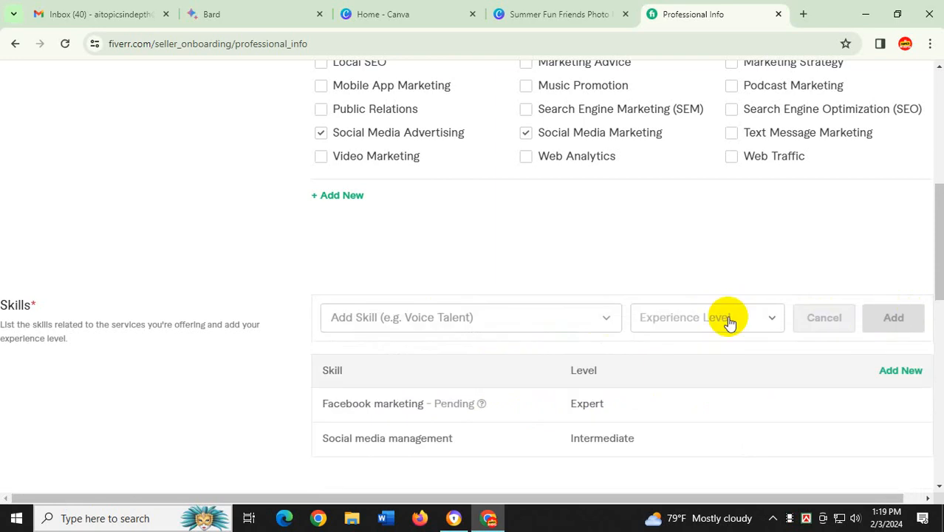
{"action": "left_click", "coordinate": [435, 319]}
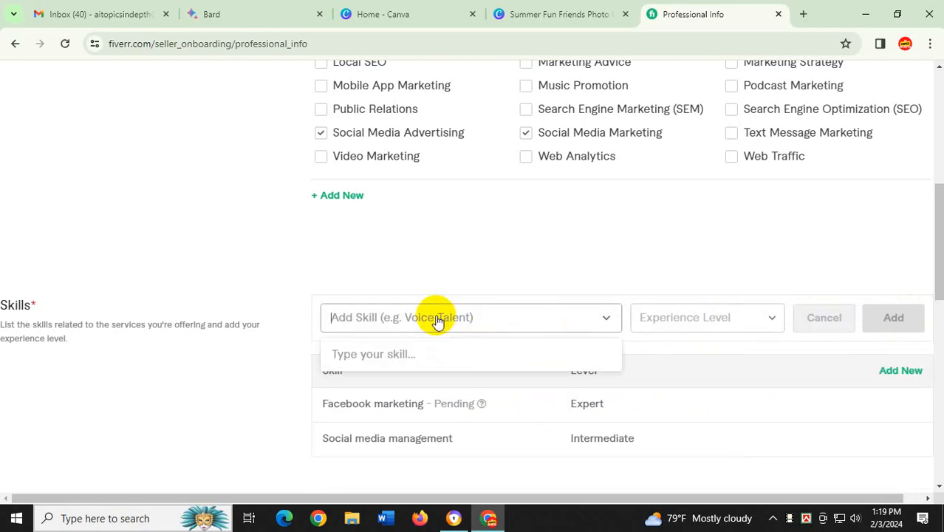
{"action": "type", "text": "Instagram"}
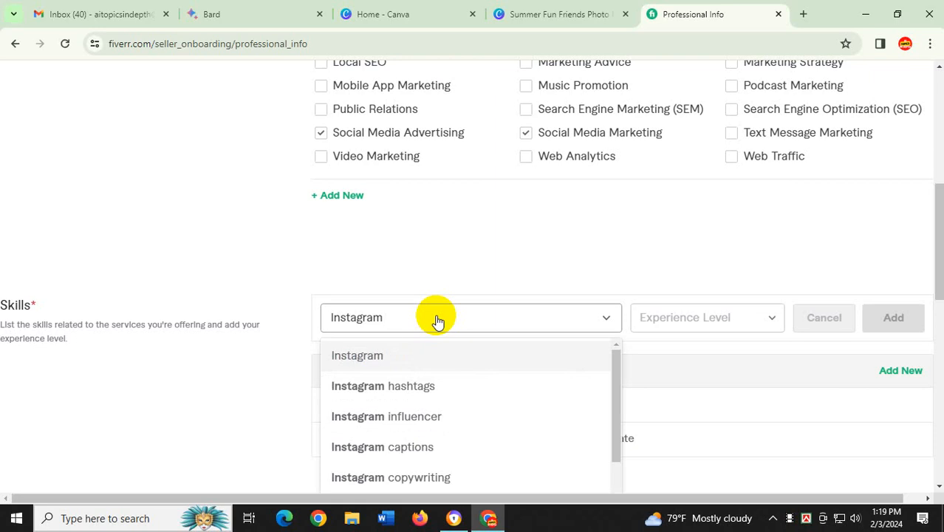
{"action": "left_click", "coordinate": [458, 416]}
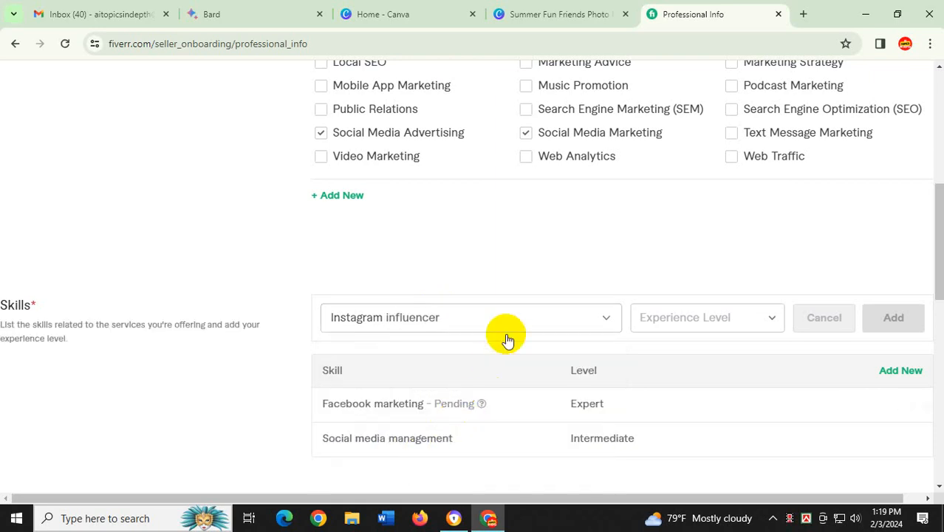
{"action": "left_click", "coordinate": [712, 317]}
{"action": "left_click", "coordinate": [714, 392]}
{"action": "left_click", "coordinate": [893, 320]}
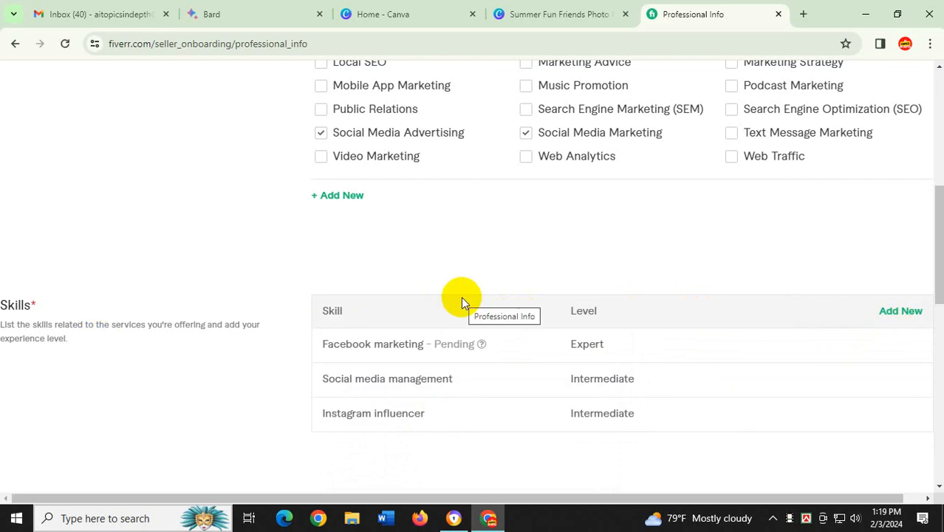
{"action": "scroll", "coordinate": [461, 297], "scroll_direction": "down", "scroll_amount": 5}
Copy 'diploma electrical eng' from the Fiverr notes document and go back to the onboarding form.
{"action": "scroll", "coordinate": [343, 178], "scroll_direction": "up", "scroll_amount": 4}
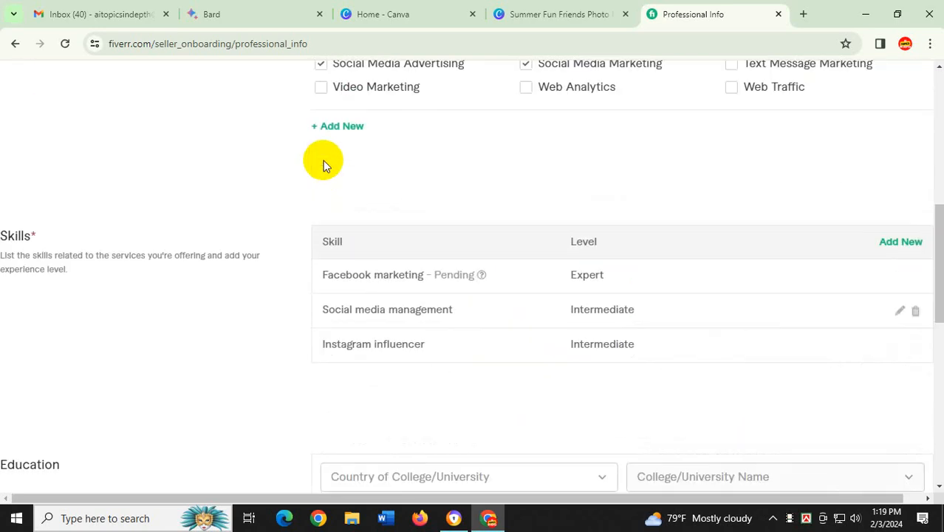
{"action": "scroll", "coordinate": [323, 160], "scroll_direction": "down", "scroll_amount": 3}
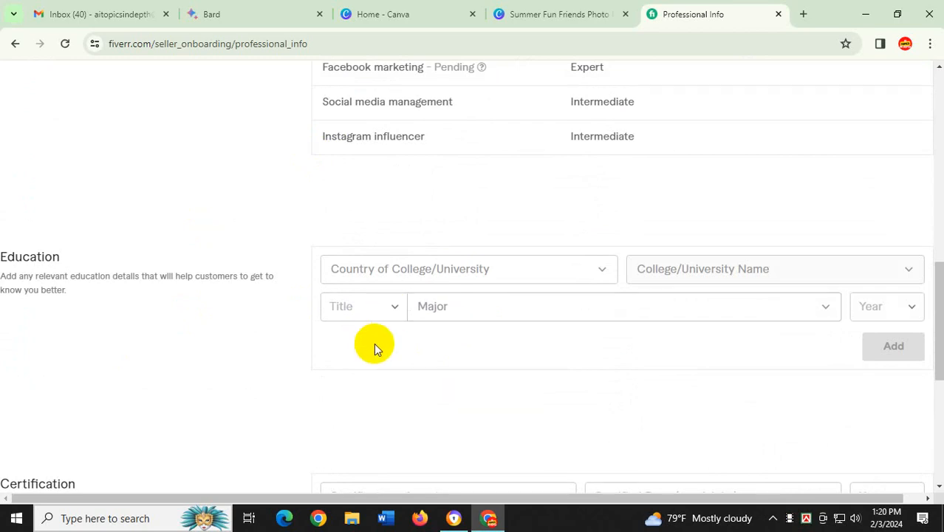
{"action": "left_click", "coordinate": [454, 518]}
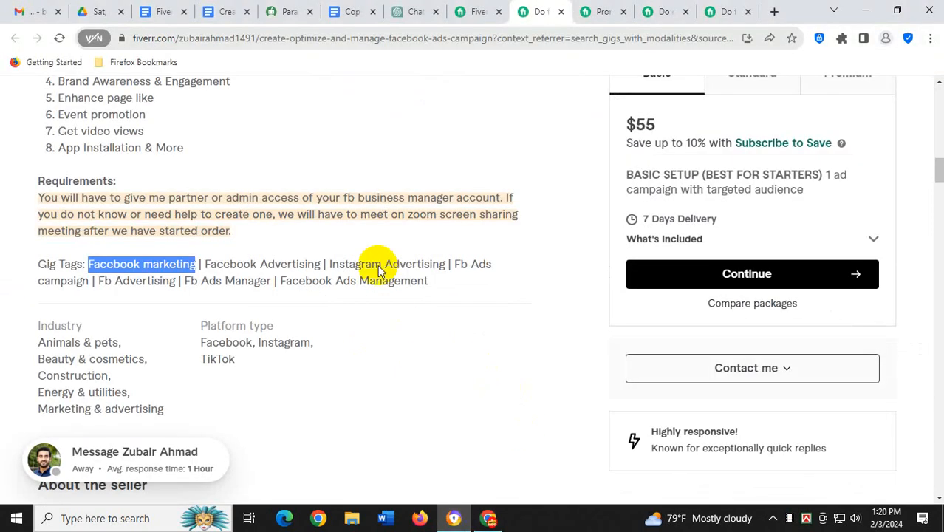
{"action": "left_click", "coordinate": [152, 15]}
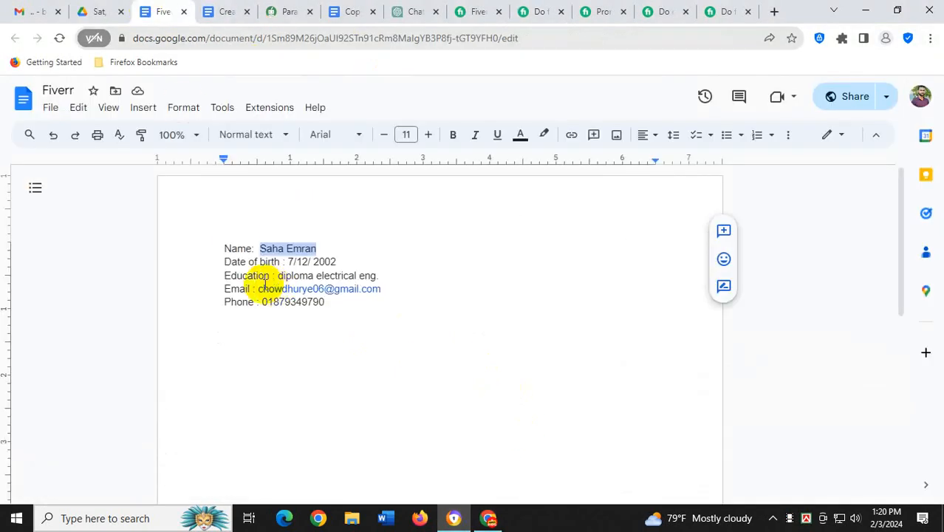
{"action": "left_click_drag", "start_coordinate": [279, 281], "coordinate": [379, 277]}
{"action": "key", "text": "ctrl+c"}
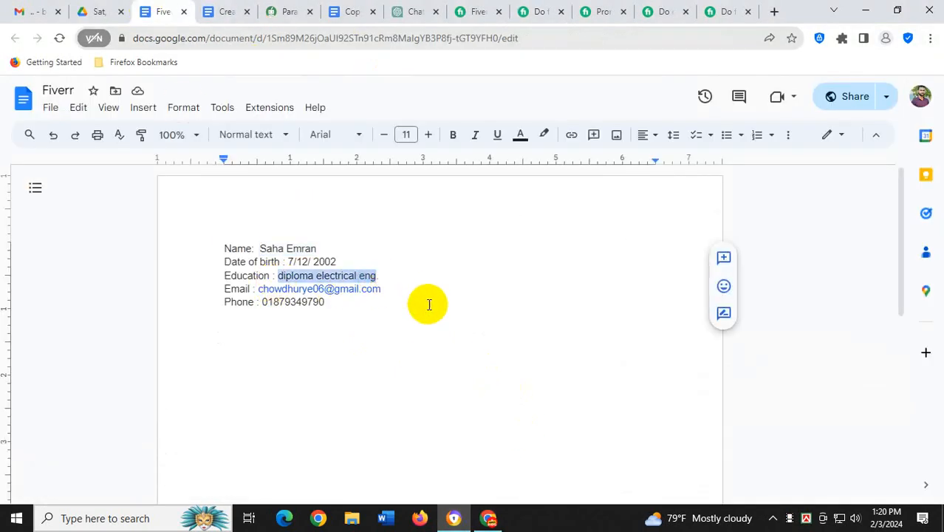
{"action": "left_click", "coordinate": [488, 518]}
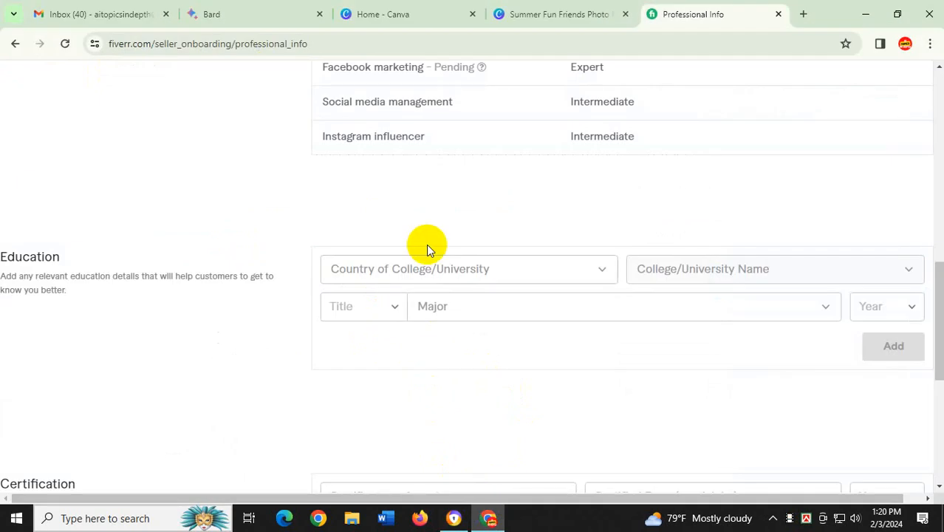
Set the college country to Bangladesh and the major to diploma electrical eng.
{"action": "left_click", "coordinate": [535, 273]}
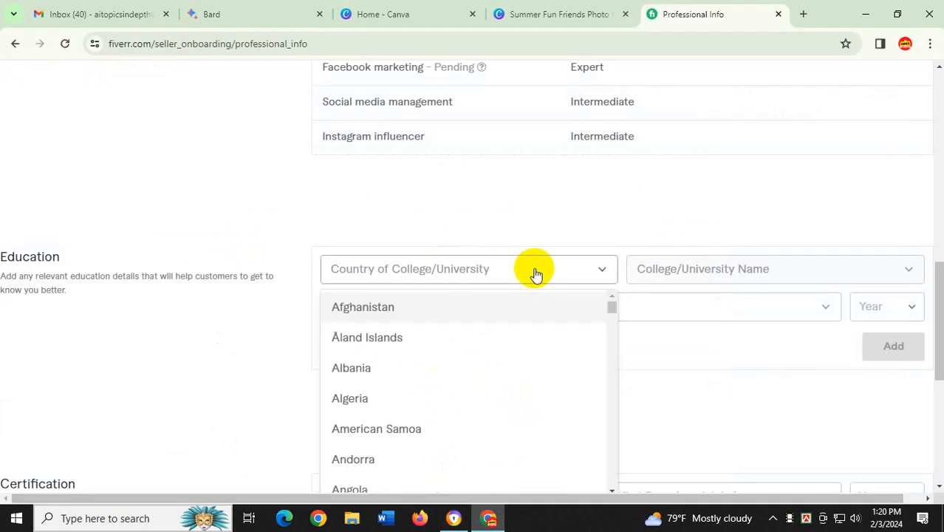
{"action": "type", "text": "bang"}
{"action": "left_click", "coordinate": [509, 307]}
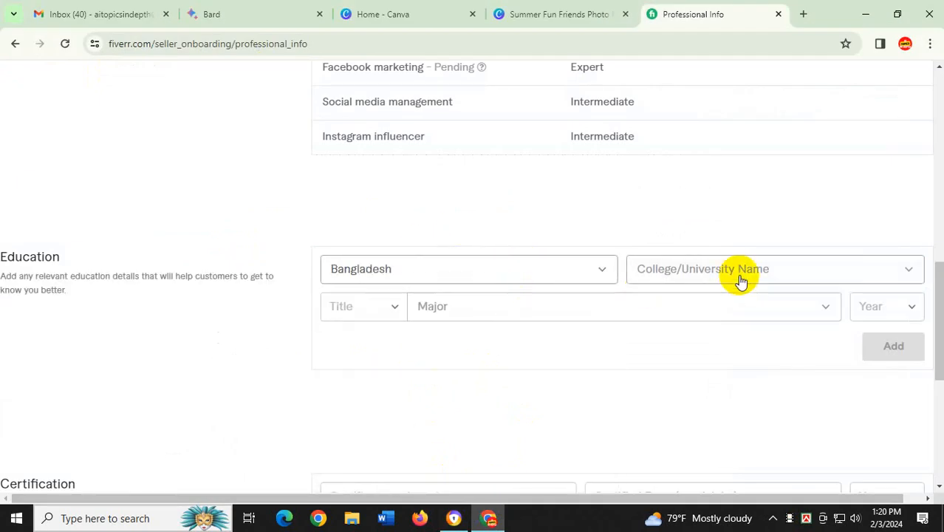
{"action": "left_click", "coordinate": [750, 271]}
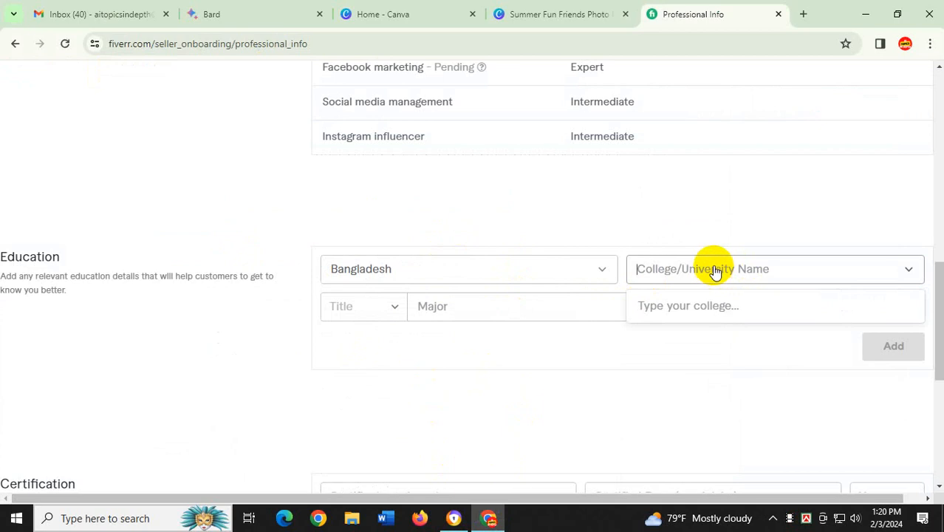
{"action": "key", "text": "ctrl+v"}
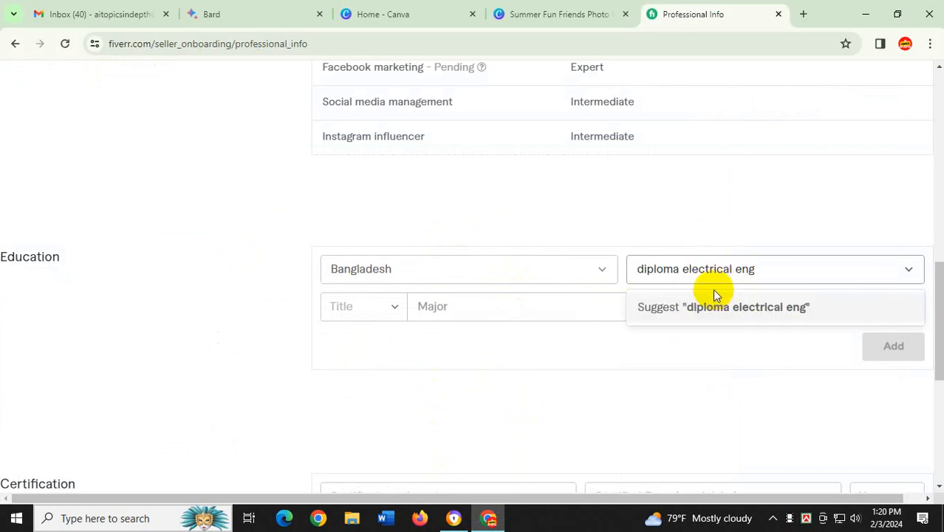
{"action": "left_click", "coordinate": [402, 310]}
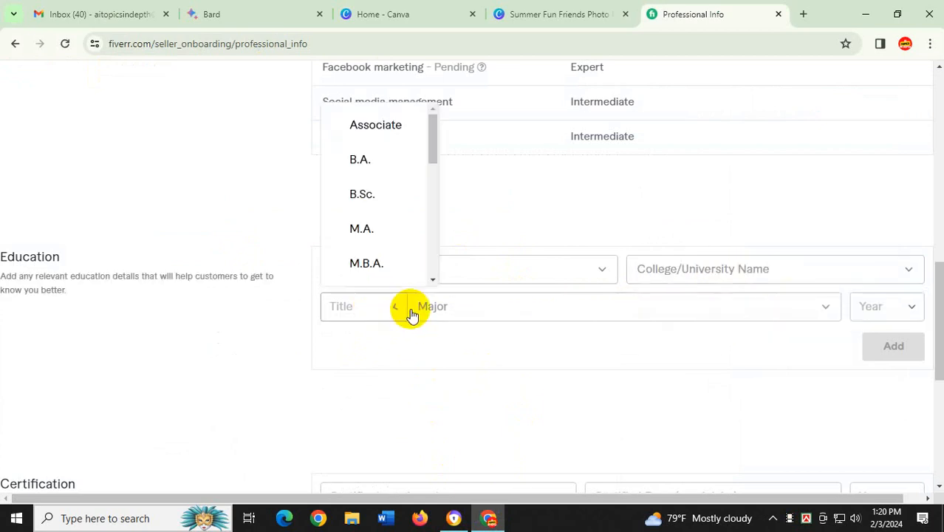
{"action": "left_click", "coordinate": [480, 316]}
{"action": "key", "text": "ctrl+v"}
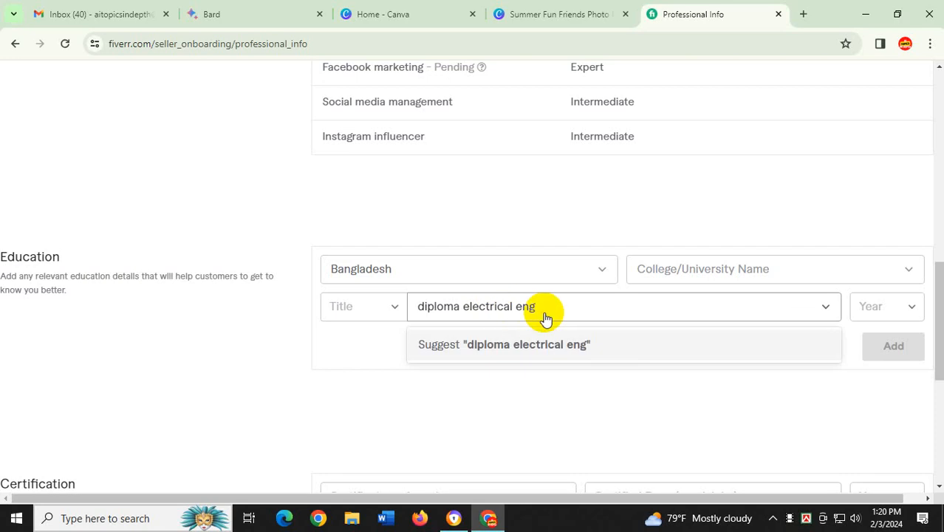
{"action": "left_click", "coordinate": [566, 349]}
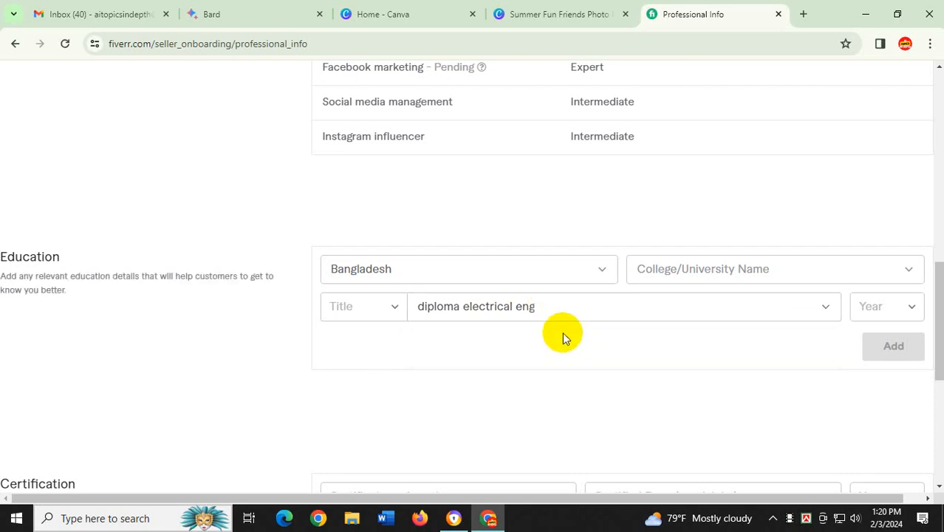
Choose Other as the degree title and 2022 as the graduation year.
{"action": "left_click", "coordinate": [381, 309]}
{"action": "scroll", "coordinate": [376, 185], "scroll_direction": "up", "scroll_amount": 2}
{"action": "scroll", "coordinate": [376, 185], "scroll_direction": "down", "scroll_amount": 1}
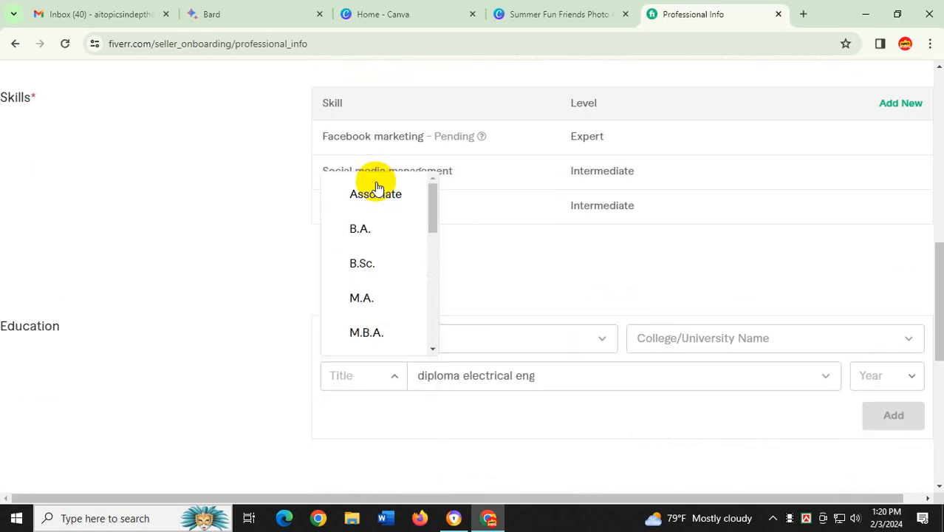
{"action": "scroll", "coordinate": [386, 264], "scroll_direction": "down", "scroll_amount": 3}
{"action": "scroll", "coordinate": [382, 272], "scroll_direction": "up", "scroll_amount": 3}
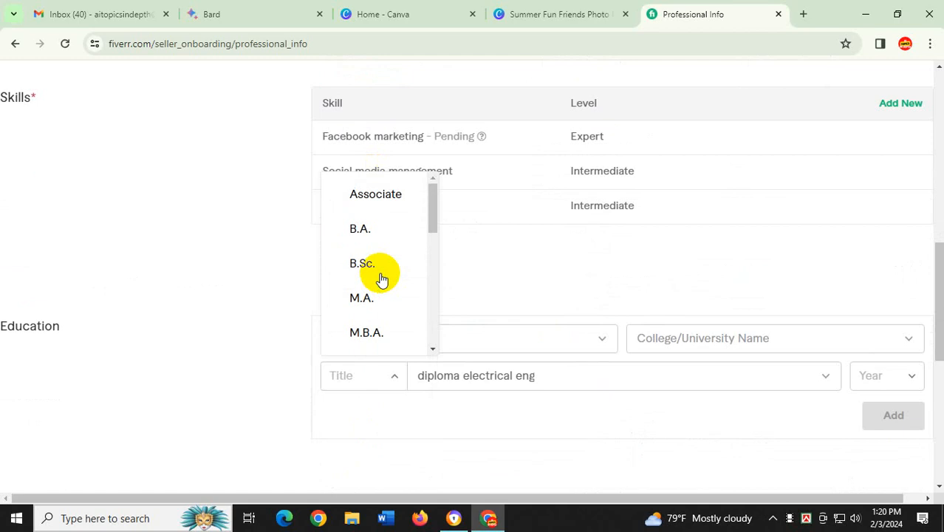
{"action": "scroll", "coordinate": [380, 274], "scroll_direction": "down", "scroll_amount": 4}
{"action": "scroll", "coordinate": [382, 271], "scroll_direction": "down", "scroll_amount": 2}
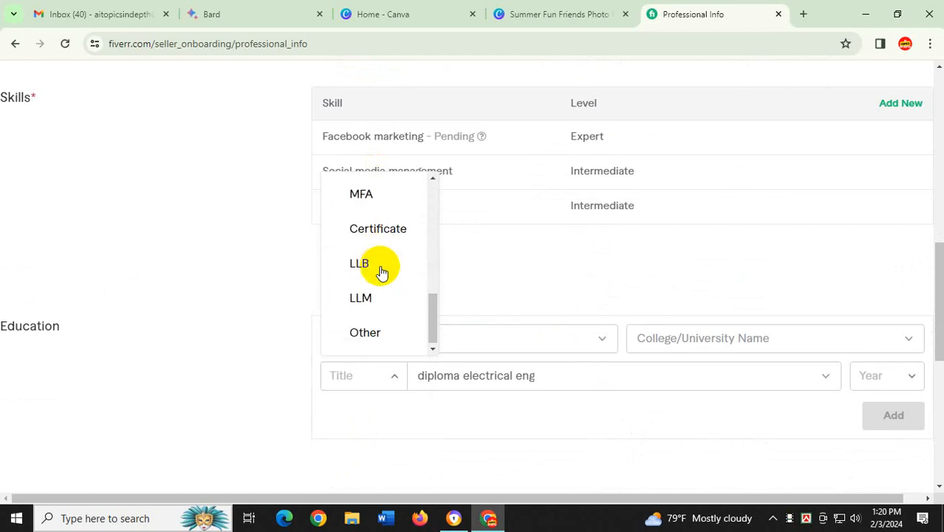
{"action": "scroll", "coordinate": [382, 266], "scroll_direction": "up", "scroll_amount": 5}
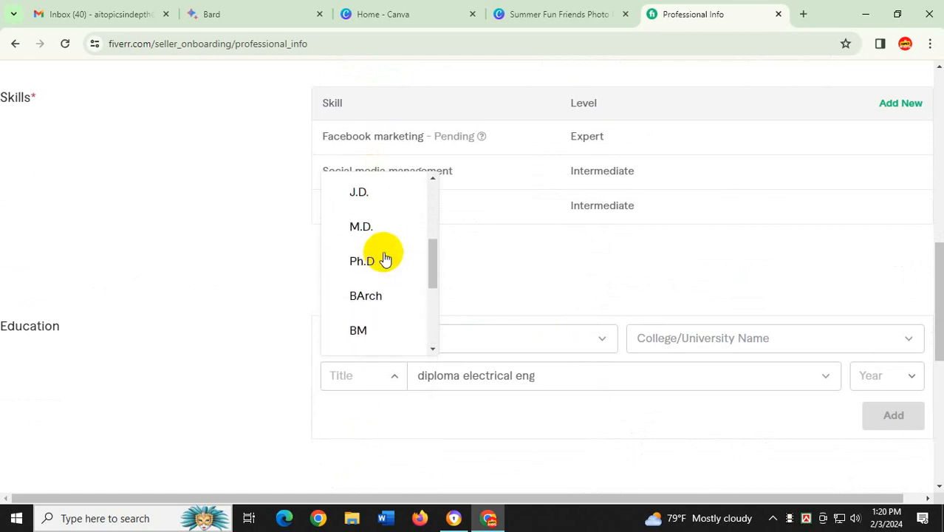
{"action": "scroll", "coordinate": [379, 332], "scroll_direction": "down", "scroll_amount": 4}
{"action": "scroll", "coordinate": [378, 325], "scroll_direction": "down", "scroll_amount": 2}
{"action": "left_click", "coordinate": [369, 332]}
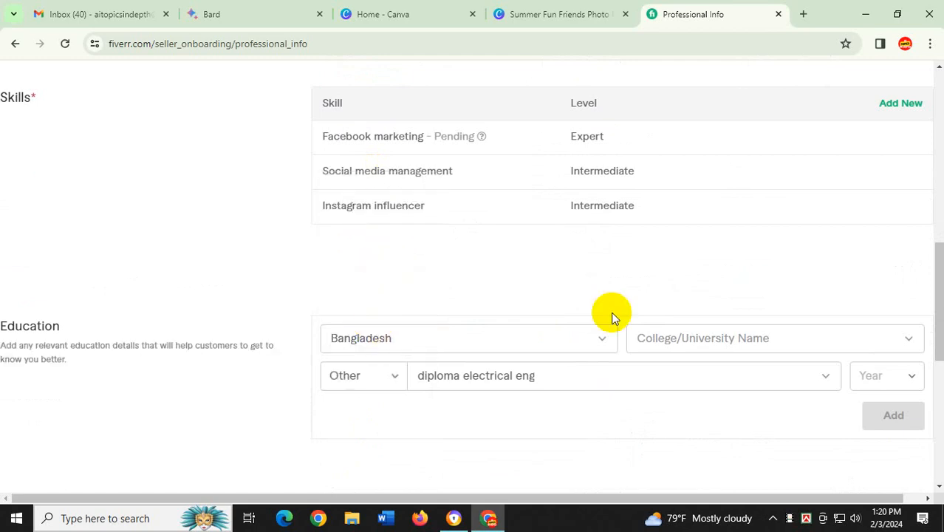
{"action": "left_click", "coordinate": [890, 380]}
{"action": "scroll", "coordinate": [893, 252], "scroll_direction": "down", "scroll_amount": 3}
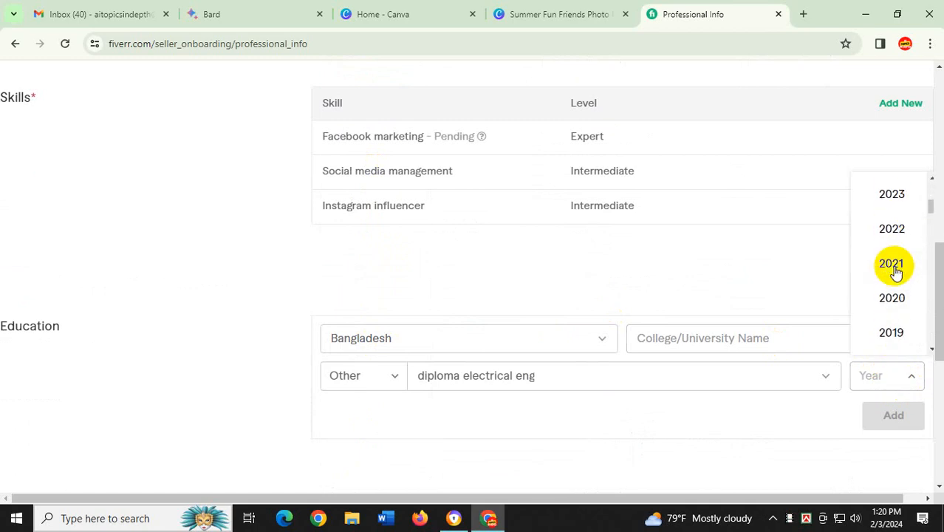
{"action": "left_click", "coordinate": [891, 229]}
Pick chittagong polytechnic institute as the college and add the education entry.
{"action": "left_click", "coordinate": [698, 342]}
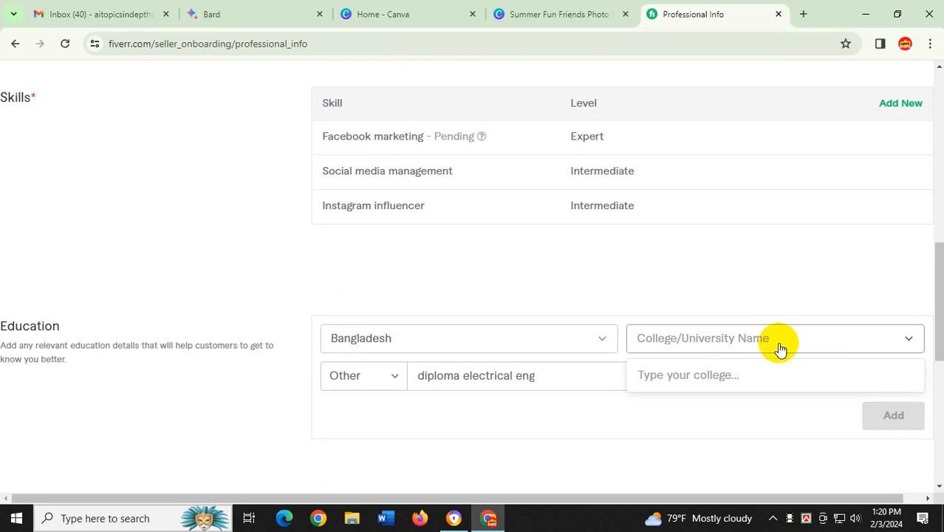
{"action": "type", "text": "Ch"}
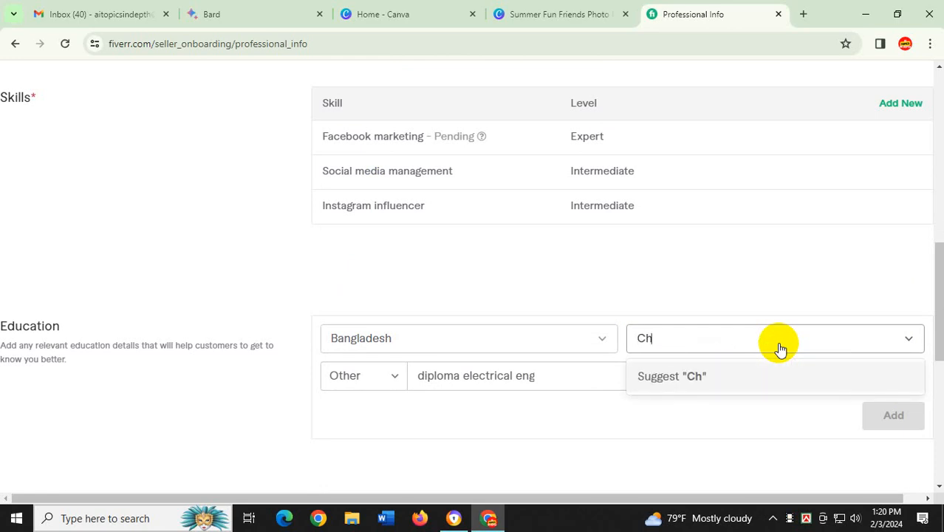
{"action": "type", "text": "ltta"}
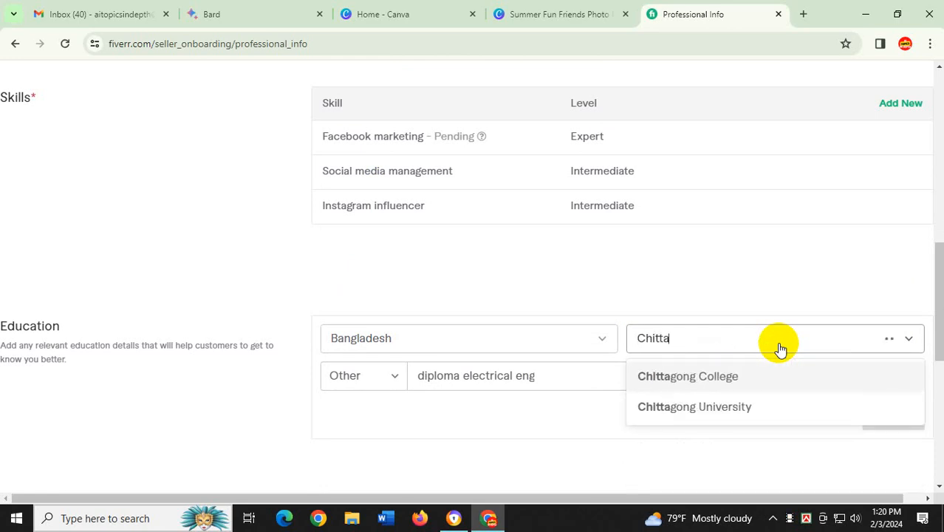
{"action": "type", "text": "gong "}
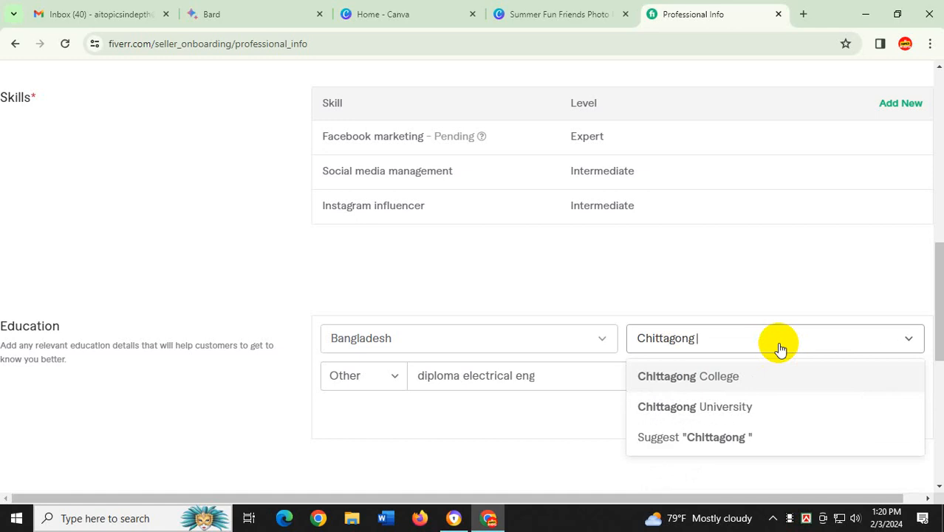
{"action": "type", "text": "poly"}
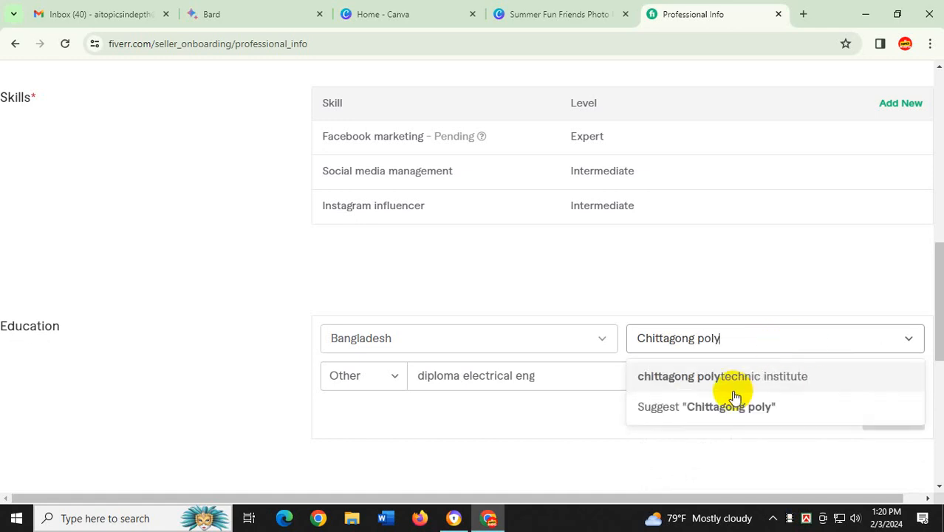
{"action": "left_click", "coordinate": [759, 380]}
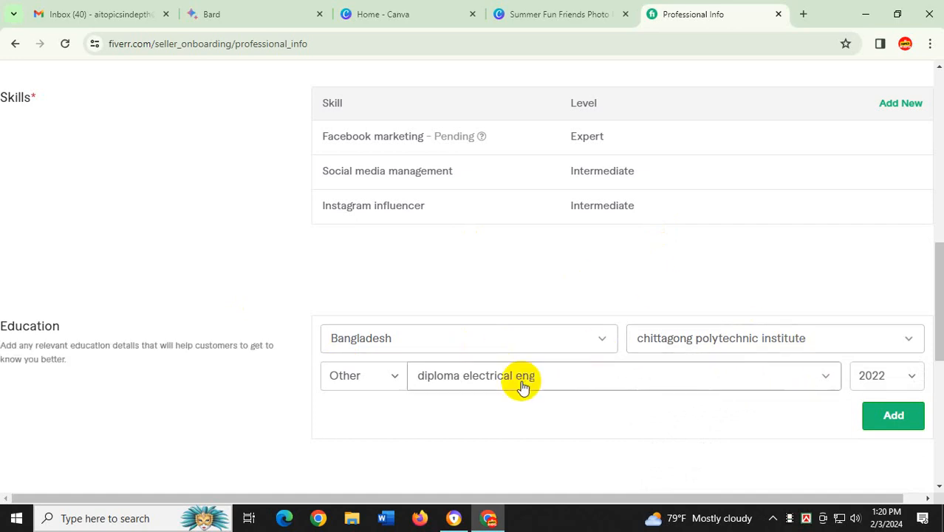
{"action": "scroll", "coordinate": [638, 321], "scroll_direction": "down", "scroll_amount": 2}
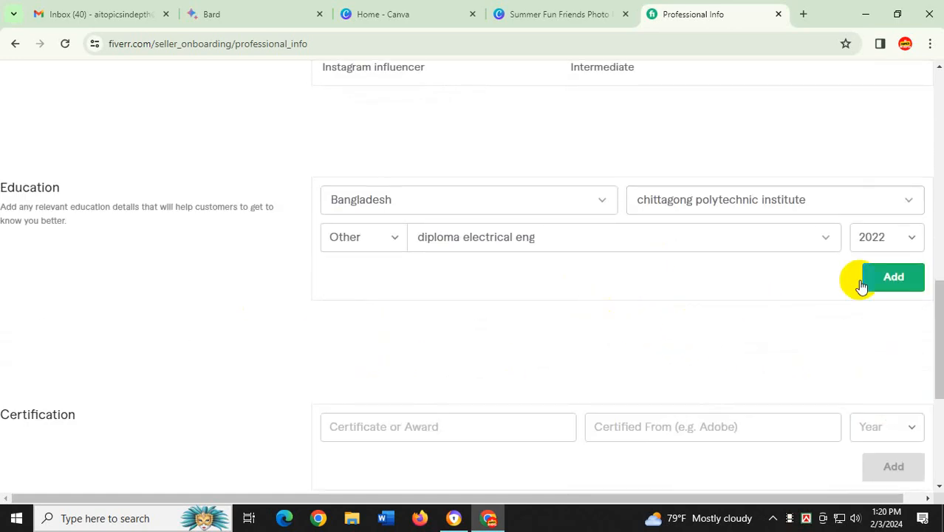
{"action": "left_click", "coordinate": [892, 278]}
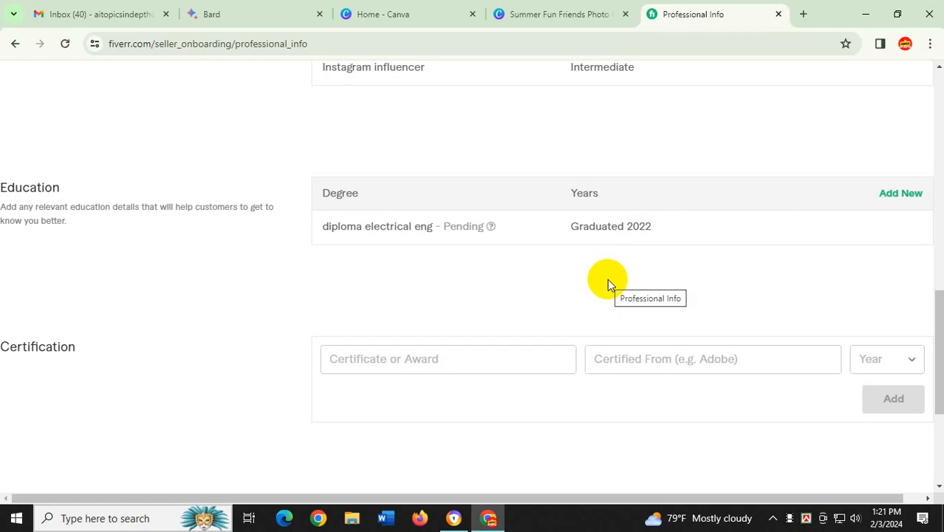
Scroll to Certification, focus the Certificate or Award field, and open a new browser tab.
{"action": "scroll", "coordinate": [357, 213], "scroll_direction": "down", "scroll_amount": 2}
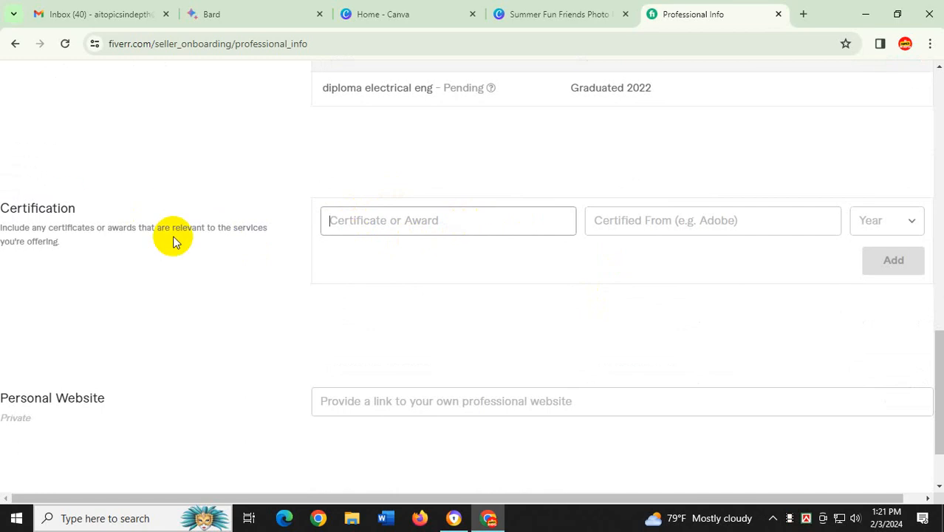
{"action": "left_click", "coordinate": [365, 230]}
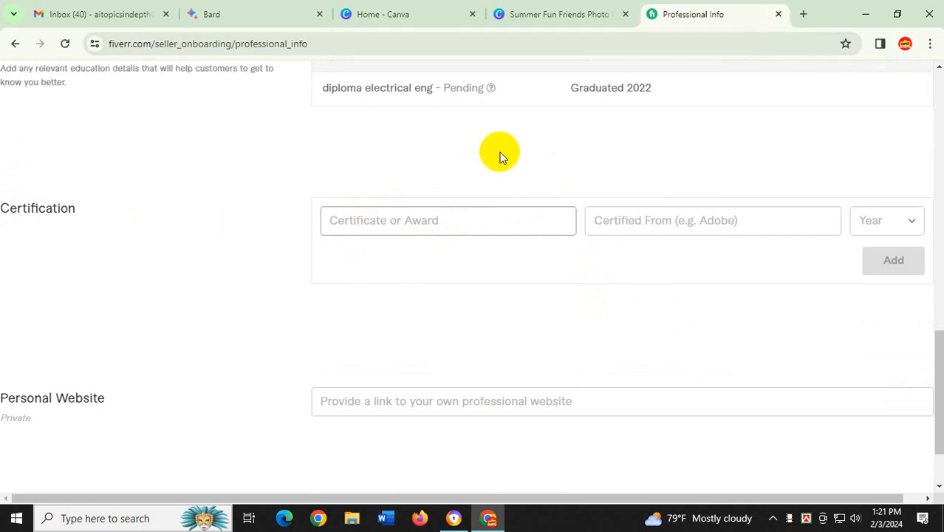
{"action": "left_click", "coordinate": [804, 16]}
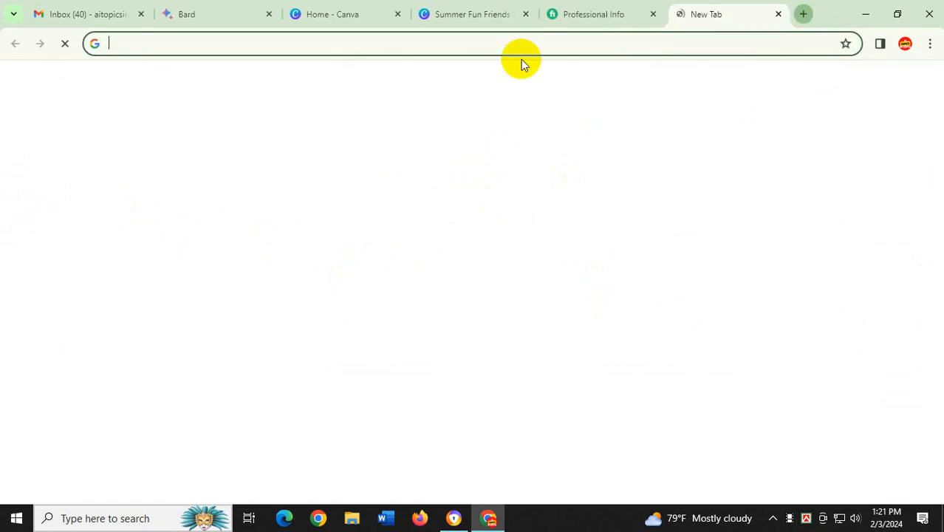
Search Google for 'social media manager courses' and open the Coursera Social Media Management course.
{"action": "left_click", "coordinate": [426, 43]}
{"action": "type", "text": "soc"}
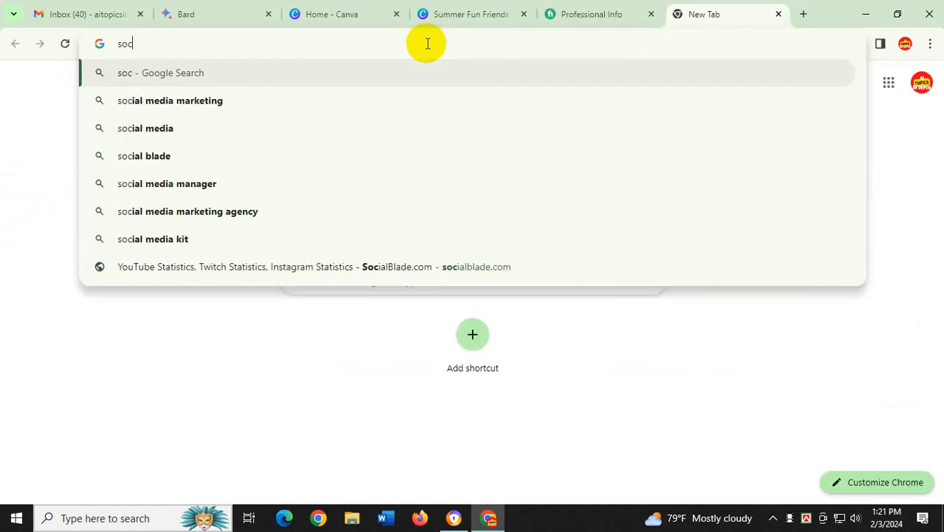
{"action": "type", "text": "i"}
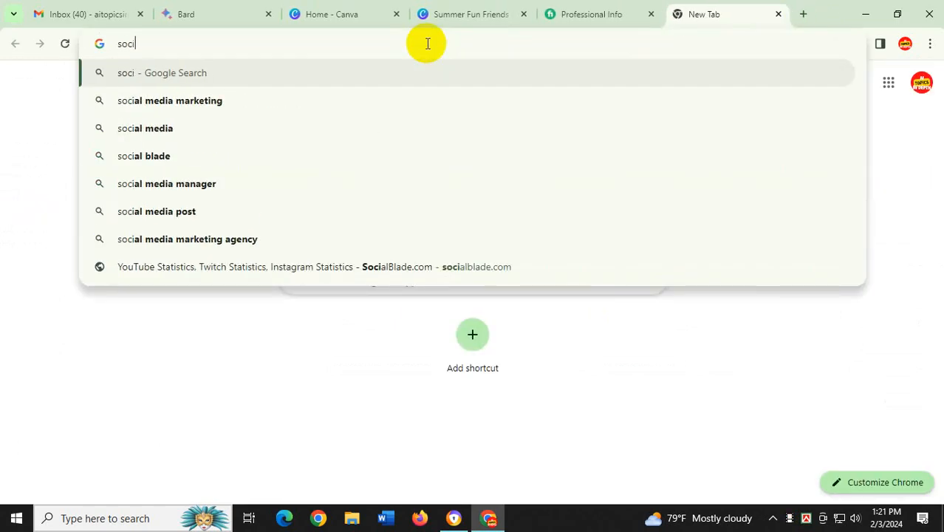
{"action": "type", "text": "al media man"}
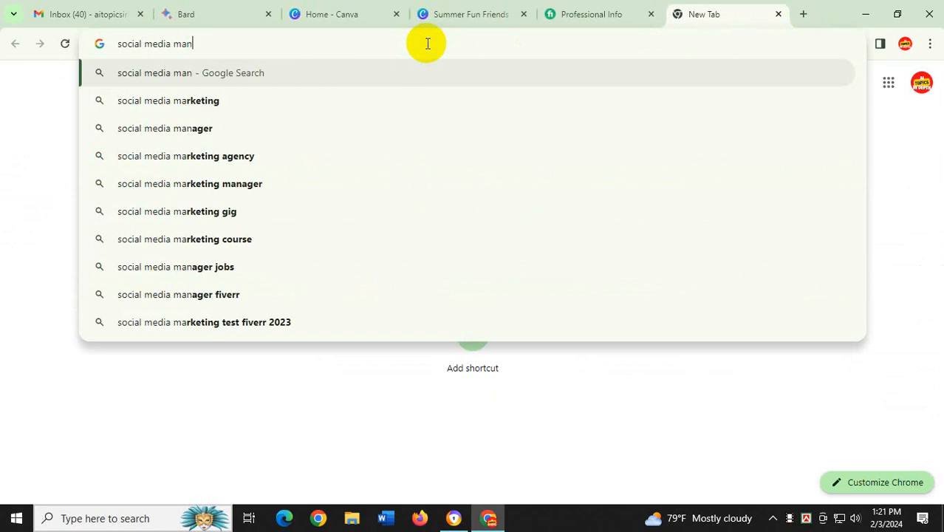
{"action": "type", "text": "ager"}
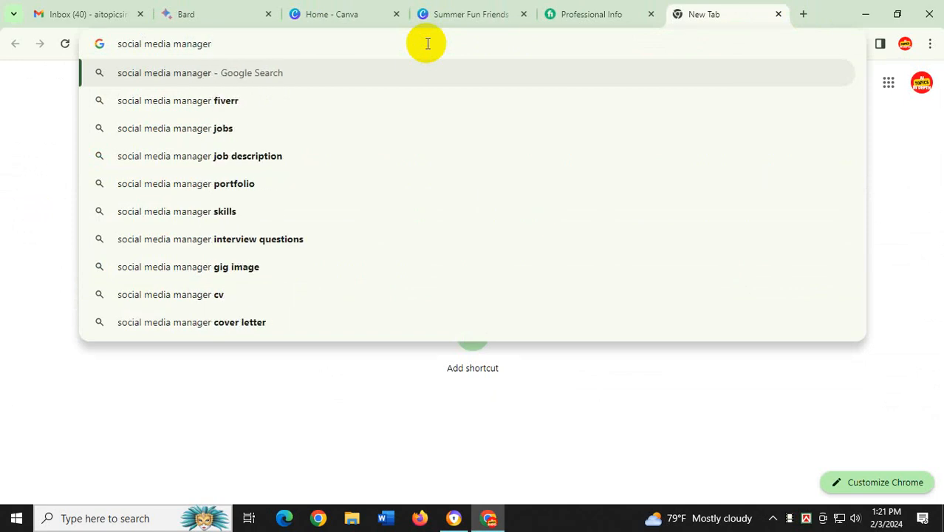
{"action": "type", "text": " co"}
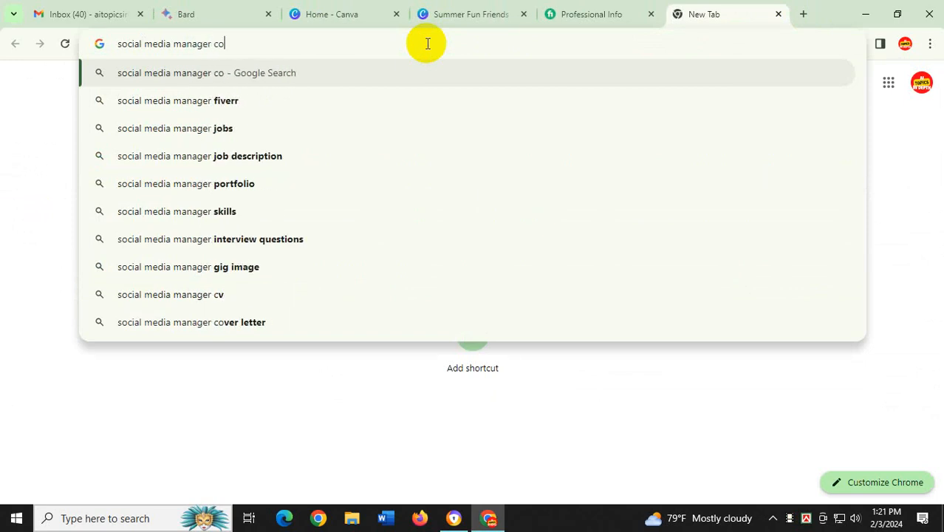
{"action": "type", "text": "uirses"}
{"action": "key", "text": "Down"}
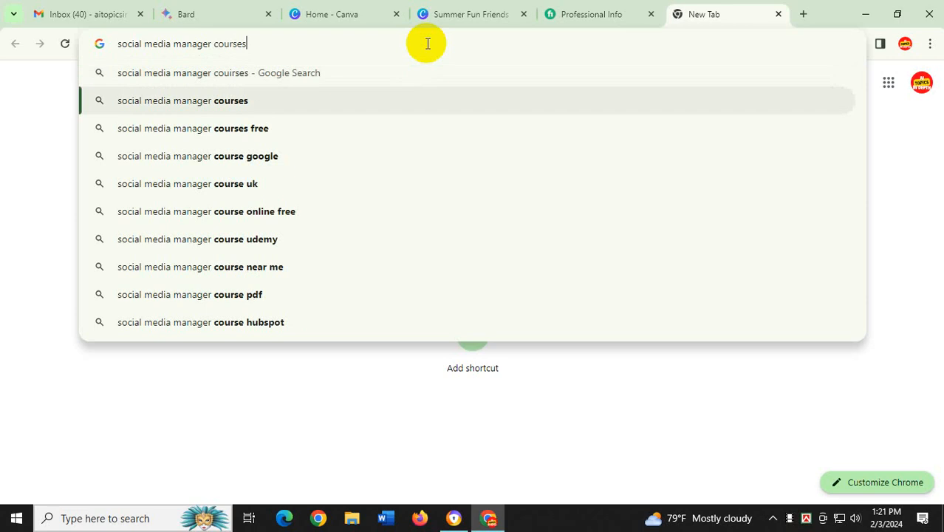
{"action": "key", "text": "Return"}
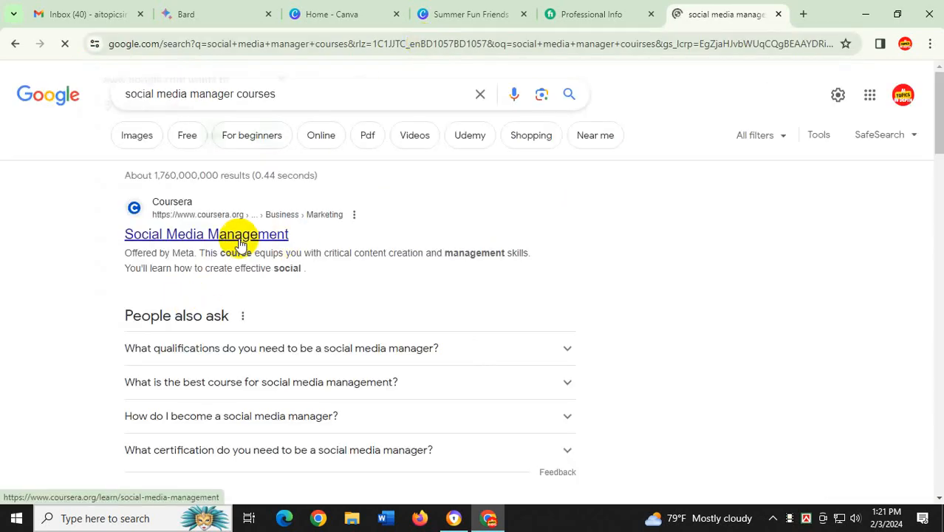
{"action": "left_click", "coordinate": [283, 78]}
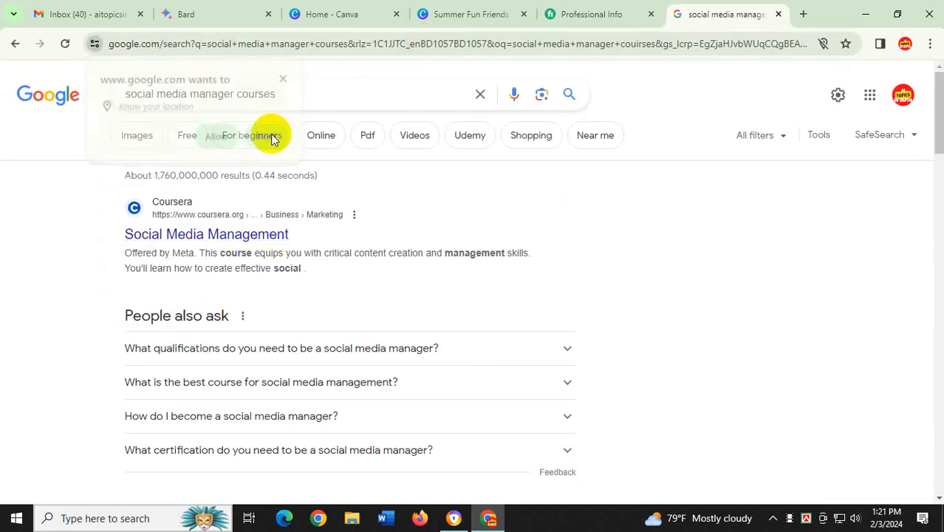
{"action": "left_click", "coordinate": [225, 234]}
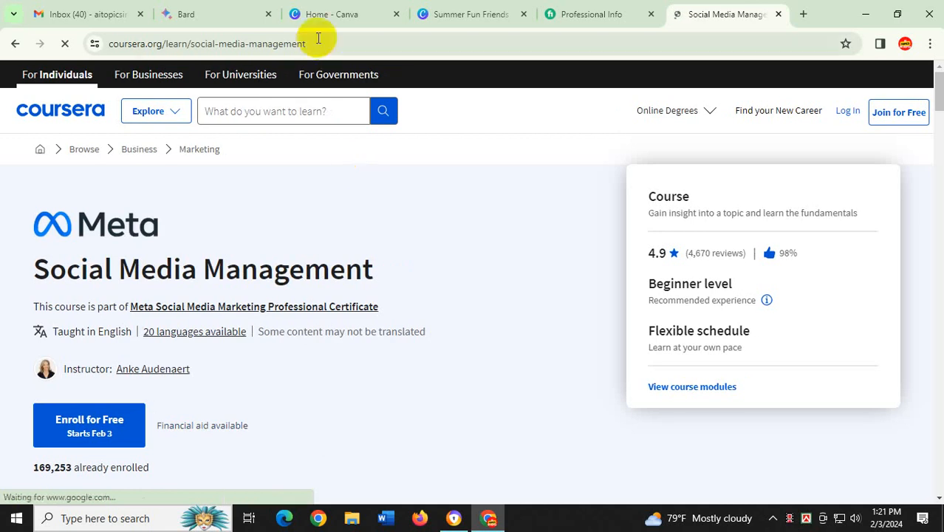
Paste the course page's web address into Fiverr's Certificate or Award field.
{"action": "left_click", "coordinate": [325, 43]}
{"action": "key", "text": "ctrl+c"}
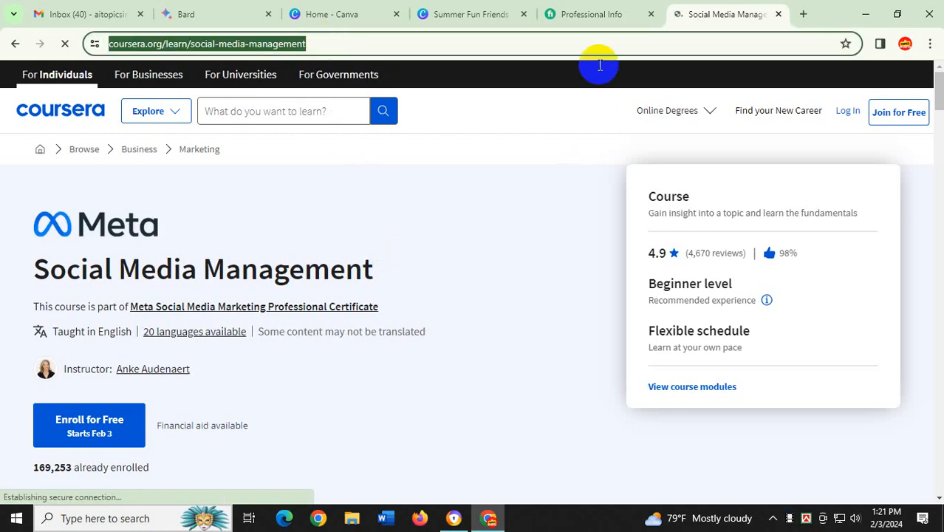
{"action": "left_click", "coordinate": [591, 14]}
{"action": "left_click", "coordinate": [475, 230]}
{"action": "key", "text": "ctrl+v"}
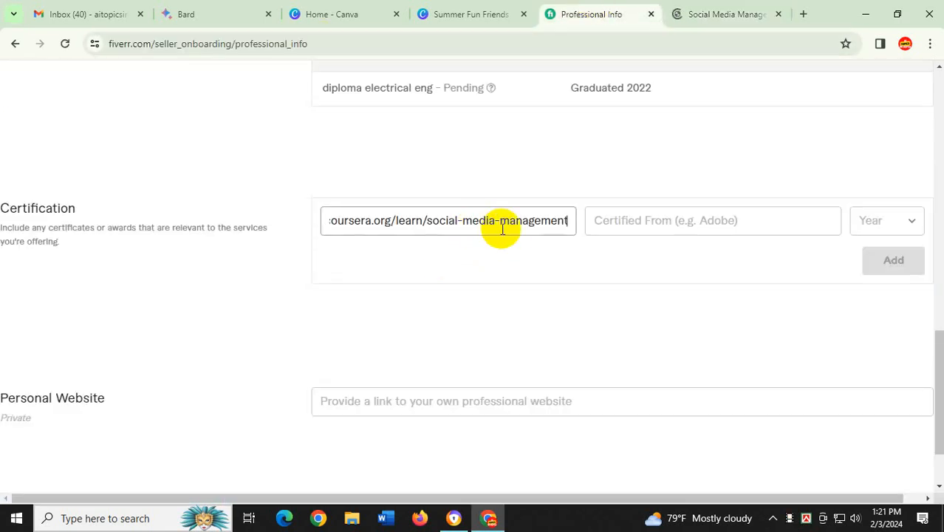
Enter coursera as the certificate issuer, copied from the course page's address.
{"action": "left_click", "coordinate": [650, 225]}
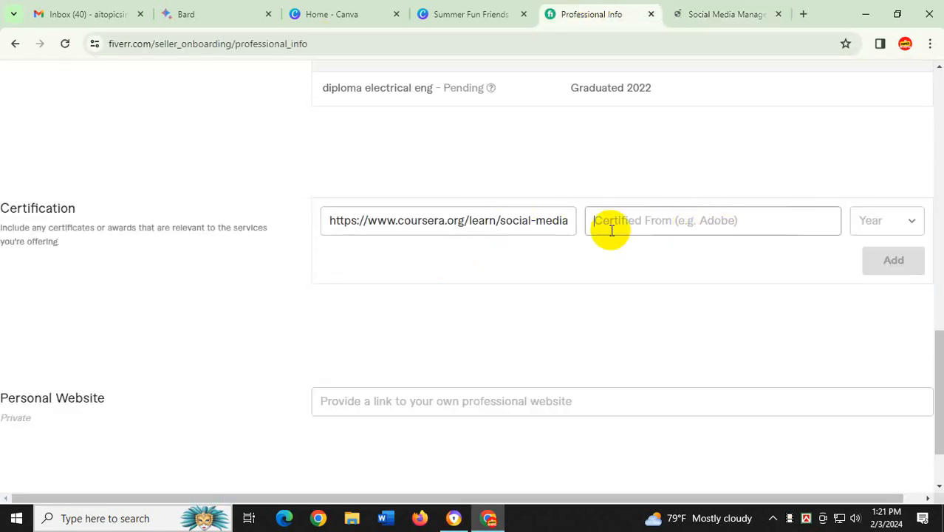
{"action": "left_click", "coordinate": [742, 14]}
{"action": "double_click", "coordinate": [130, 44]}
{"action": "key", "text": "ctrl+c"}
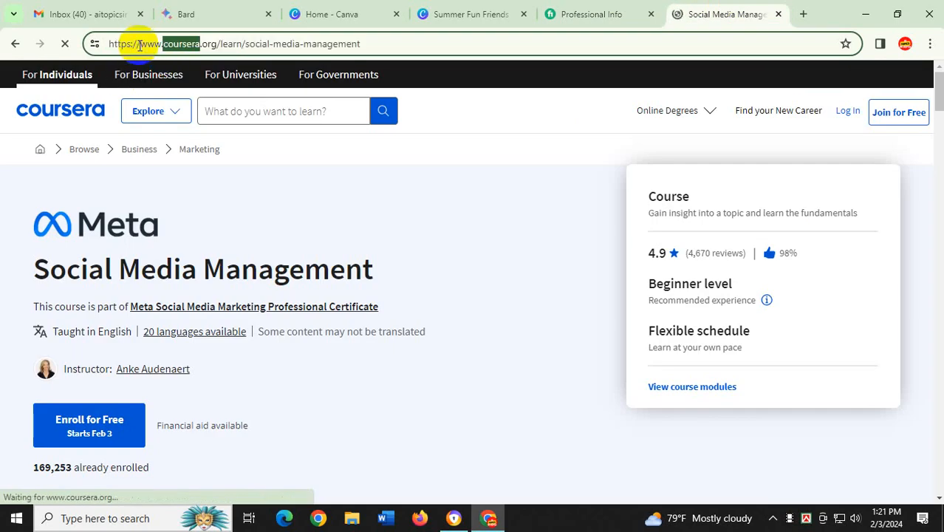
{"action": "left_click", "coordinate": [572, 14]}
{"action": "left_click", "coordinate": [676, 227]}
{"action": "key", "text": "ctrl+v"}
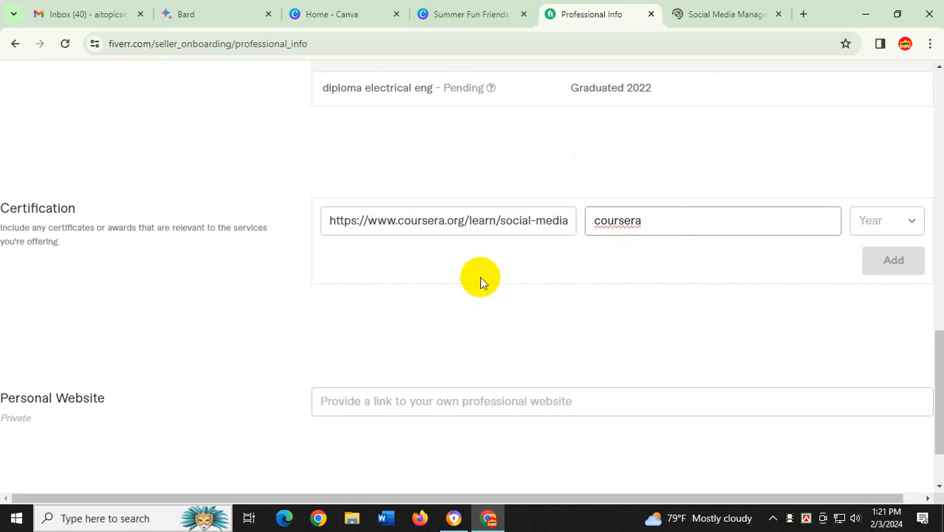
{"action": "left_click", "coordinate": [479, 221]}
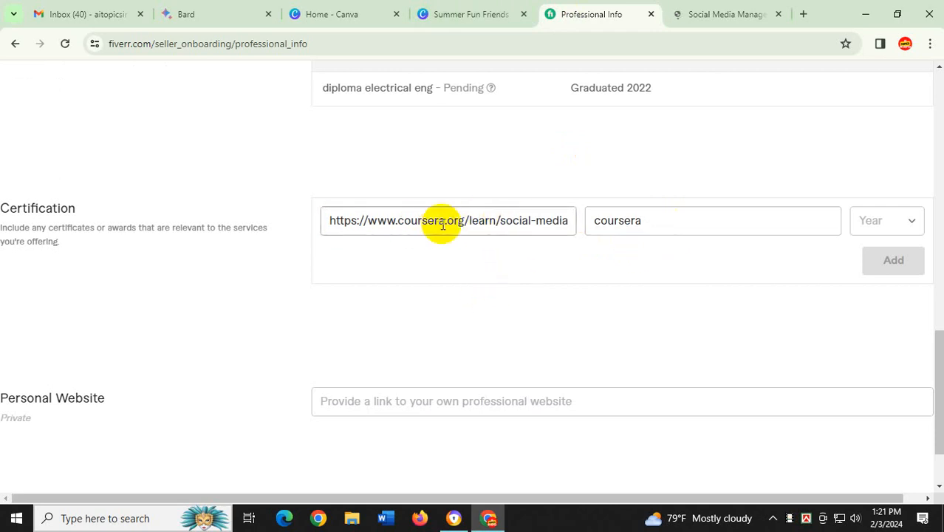
{"action": "left_click", "coordinate": [727, 9]}
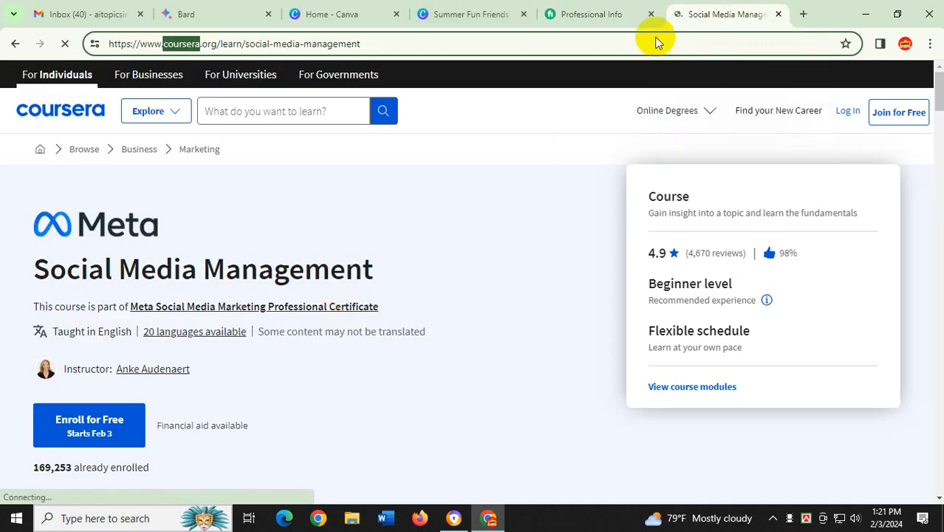
{"action": "left_click", "coordinate": [613, 12]}
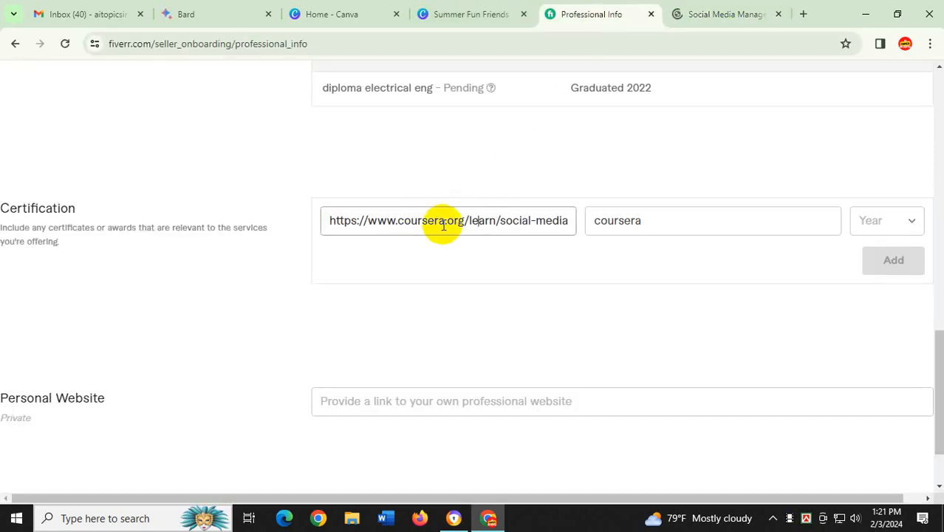
Set the certification year to 2021 and add the certification entry.
{"action": "left_click", "coordinate": [874, 226]}
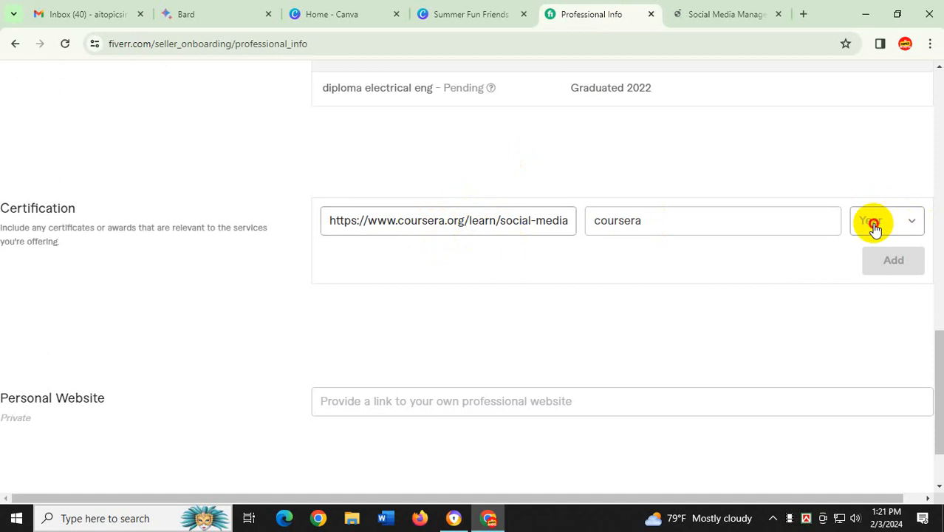
{"action": "left_click", "coordinate": [896, 378]}
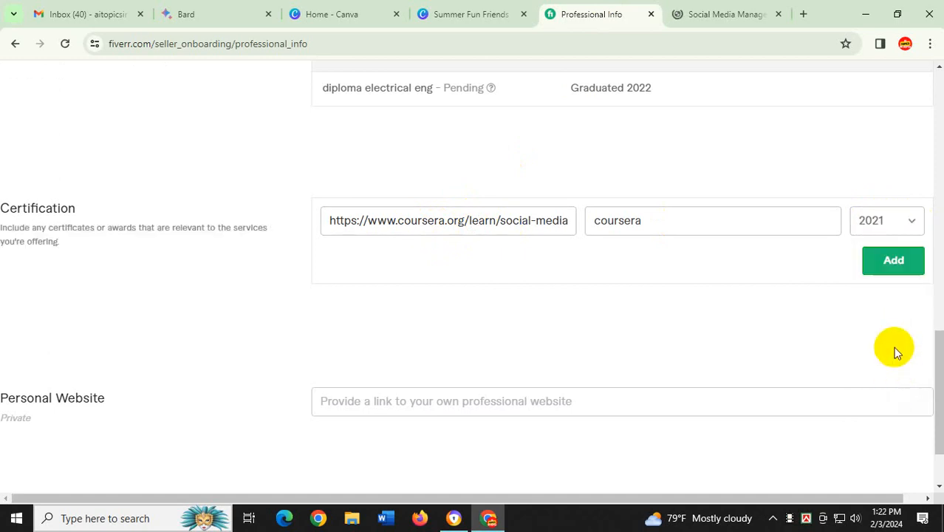
{"action": "left_click", "coordinate": [891, 259]}
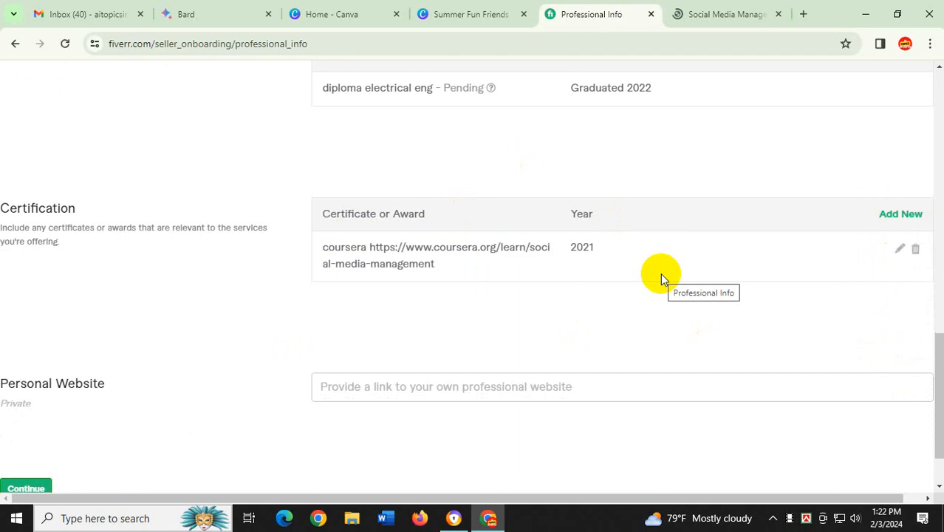
Check the Personal Website field and the Fiverr notes document, then open a fresh browser tab.
{"action": "scroll", "coordinate": [581, 270], "scroll_direction": "down", "scroll_amount": 1}
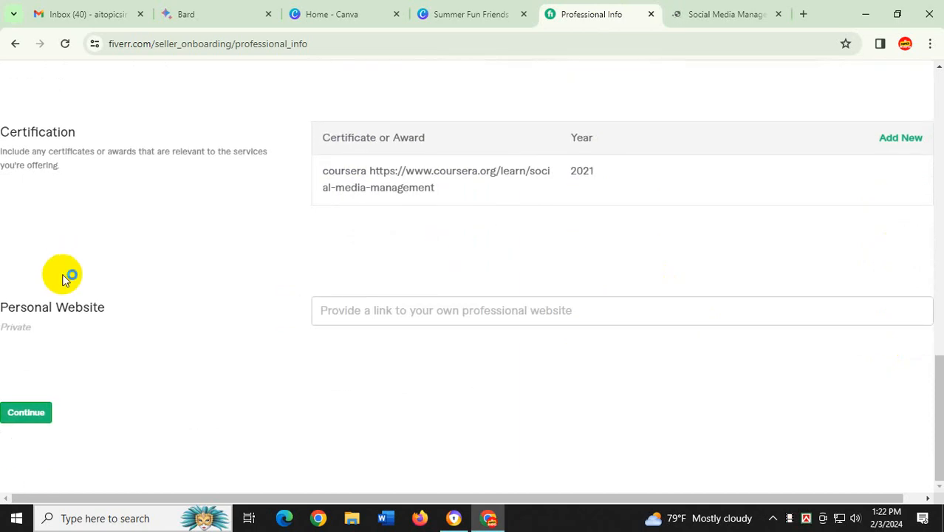
{"action": "left_click", "coordinate": [594, 315]}
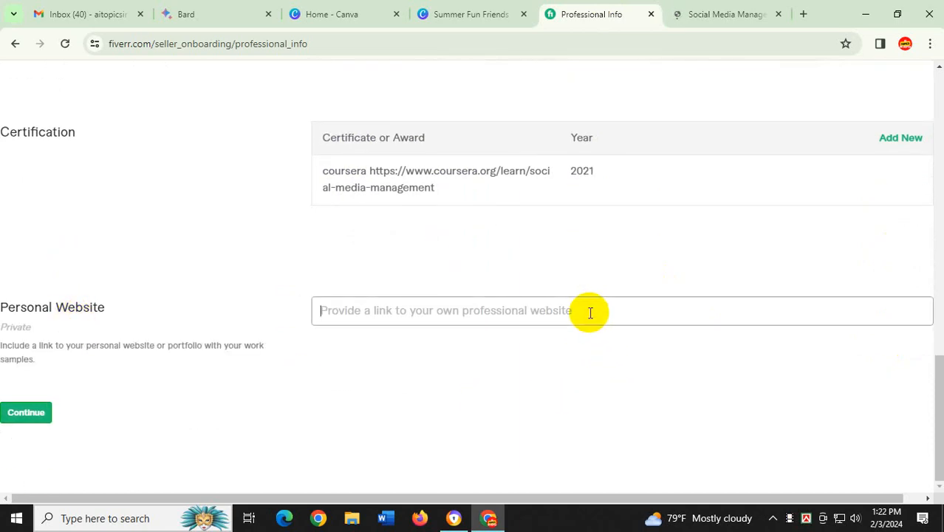
{"action": "scroll", "coordinate": [494, 332], "scroll_direction": "up", "scroll_amount": 7}
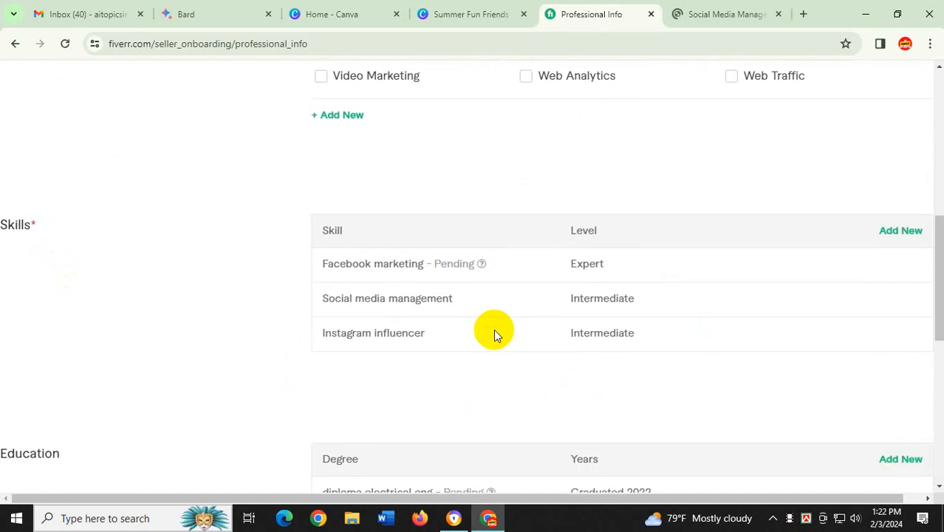
{"action": "scroll", "coordinate": [494, 332], "scroll_direction": "down", "scroll_amount": 7}
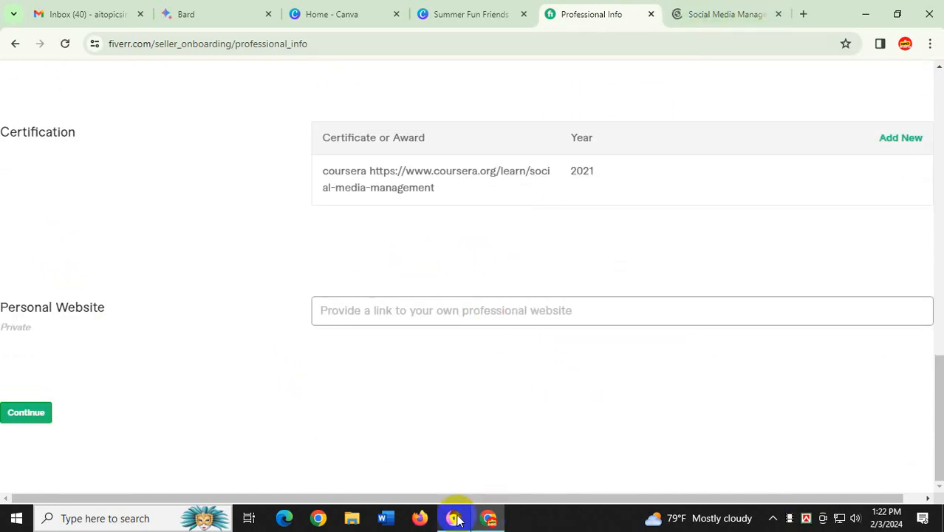
{"action": "mouse_move", "coordinate": [457, 519]}
{"action": "left_click", "coordinate": [447, 447]}
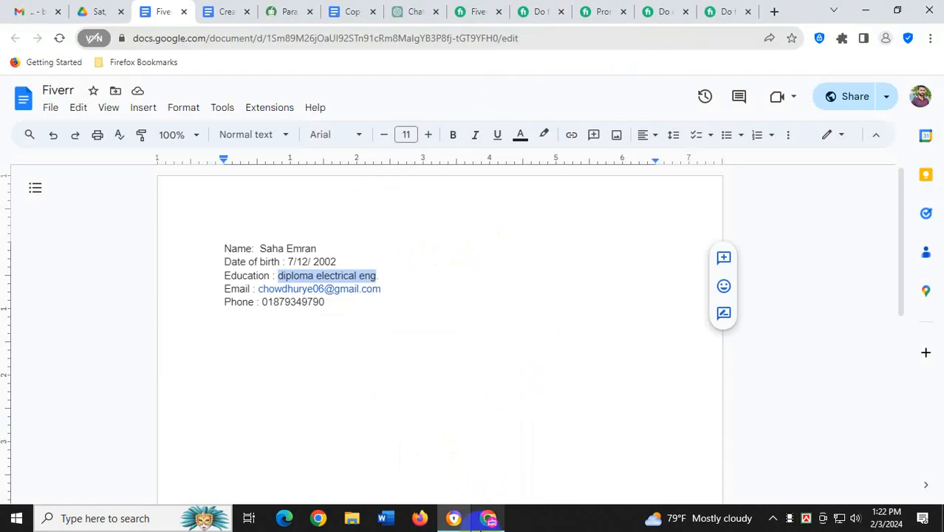
{"action": "left_click", "coordinate": [488, 518]}
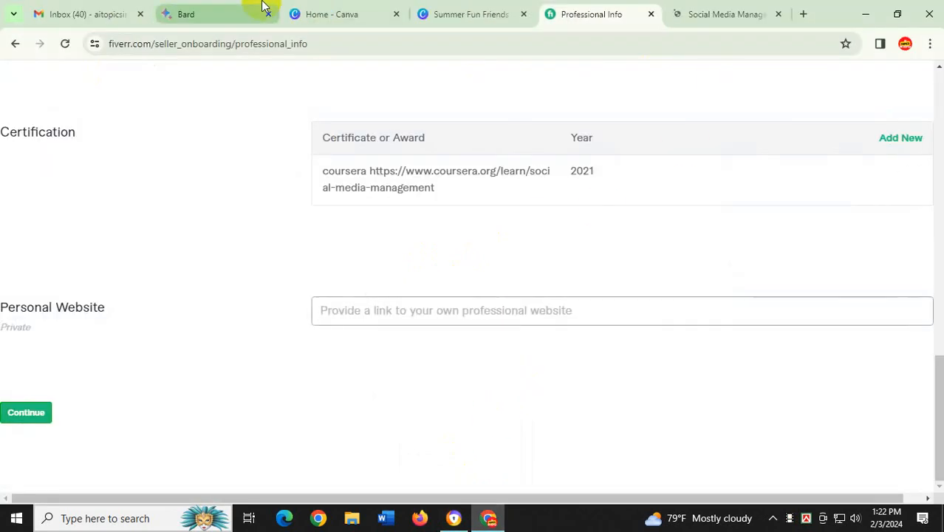
{"action": "left_click", "coordinate": [804, 15]}
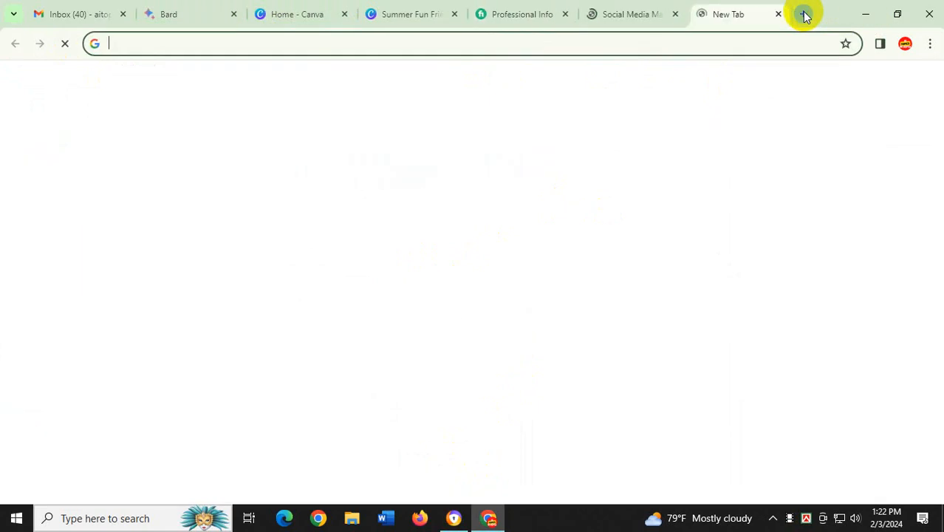
Go to the Blogger home page at blogger.com.
{"action": "type", "text": "blogger"}
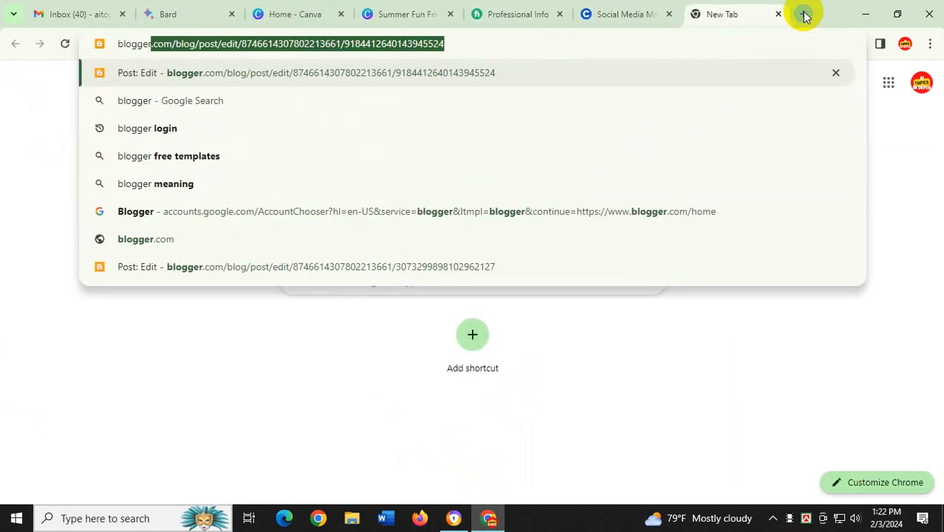
{"action": "key", "text": "Return"}
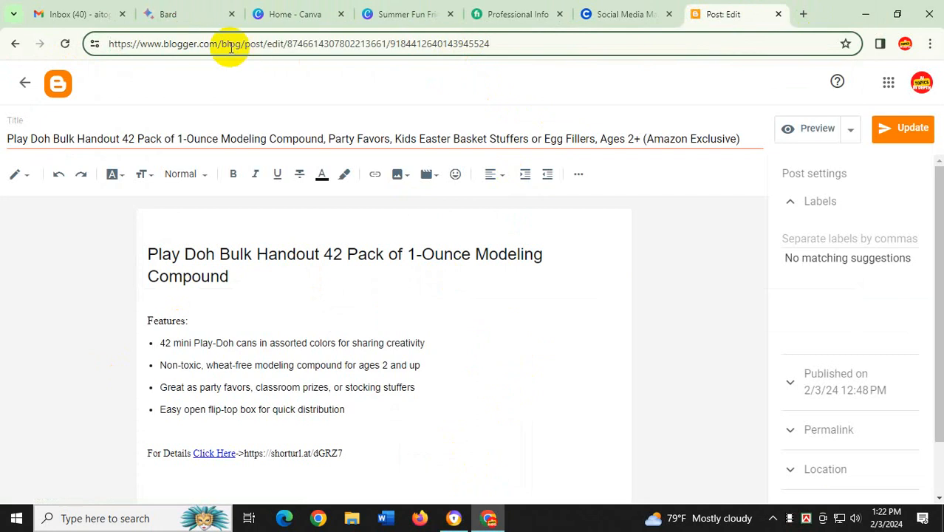
{"action": "left_click_drag", "start_coordinate": [220, 43], "coordinate": [752, 47]}
{"action": "key", "text": "BackSpace"}
{"action": "key", "text": "Return"}
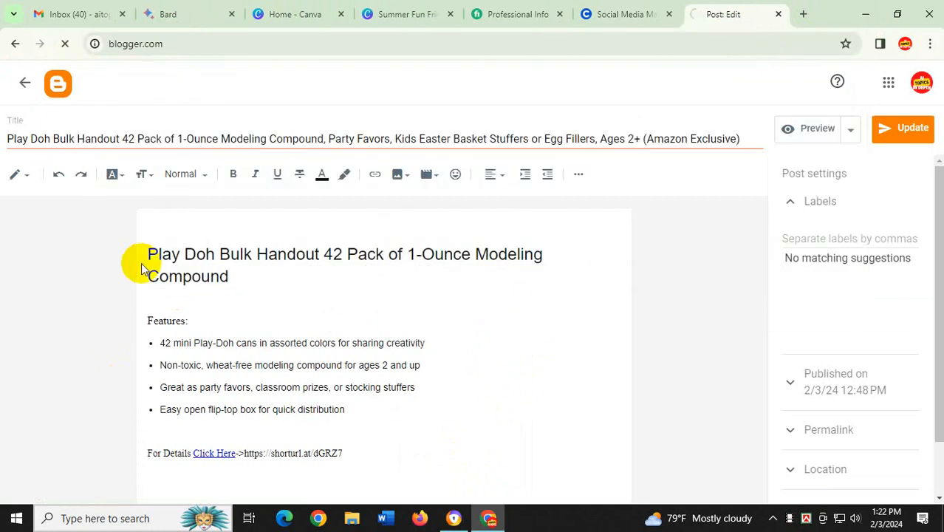
View the Delving into the Depths of AI blog, copy its address, and return to Fiverr.
{"action": "scroll", "coordinate": [59, 332], "scroll_direction": "down", "scroll_amount": 2}
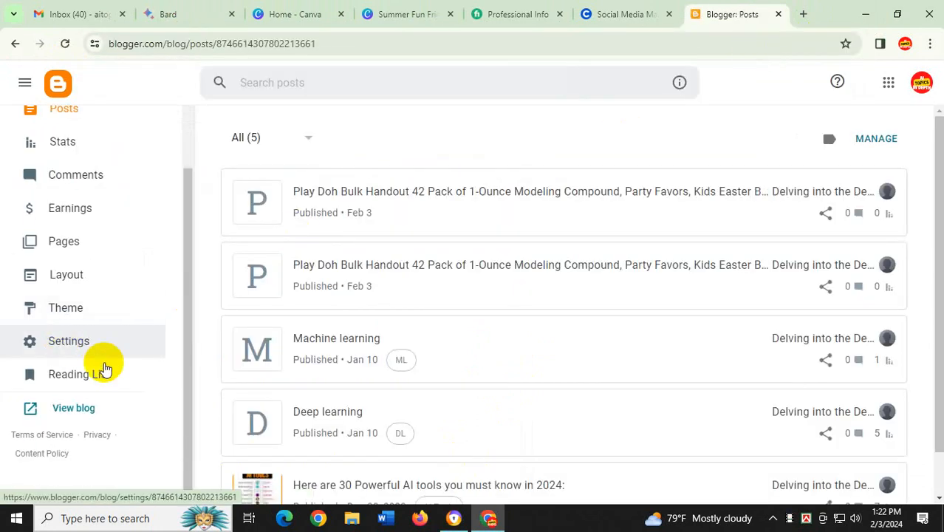
{"action": "left_click", "coordinate": [74, 408]}
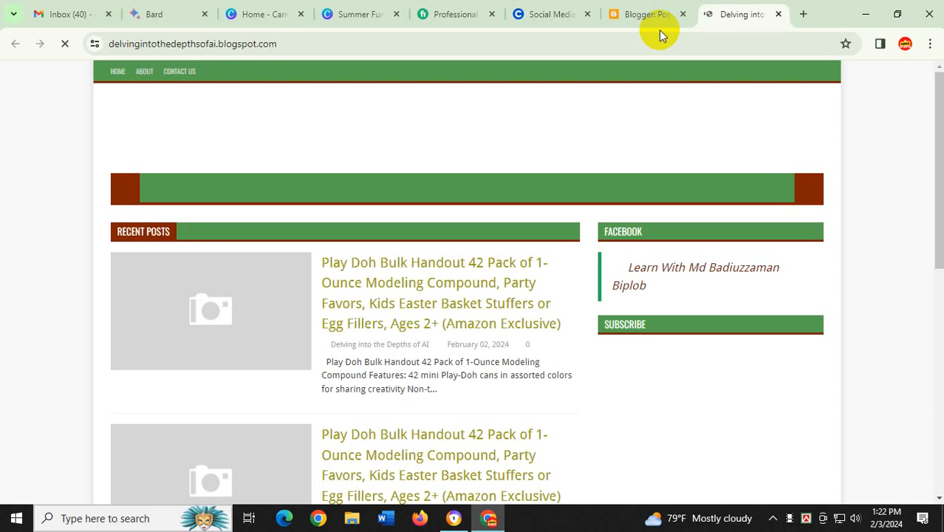
{"action": "left_click", "coordinate": [626, 43]}
{"action": "key", "text": "ctrl+c"}
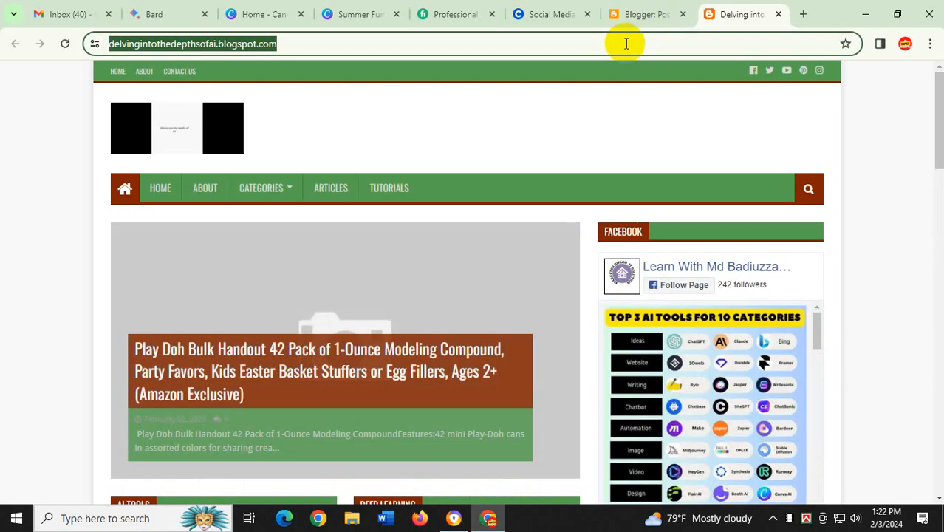
{"action": "left_click", "coordinate": [554, 14]}
{"action": "left_click", "coordinate": [456, 14]}
{"action": "key", "text": "ctrl+v"}
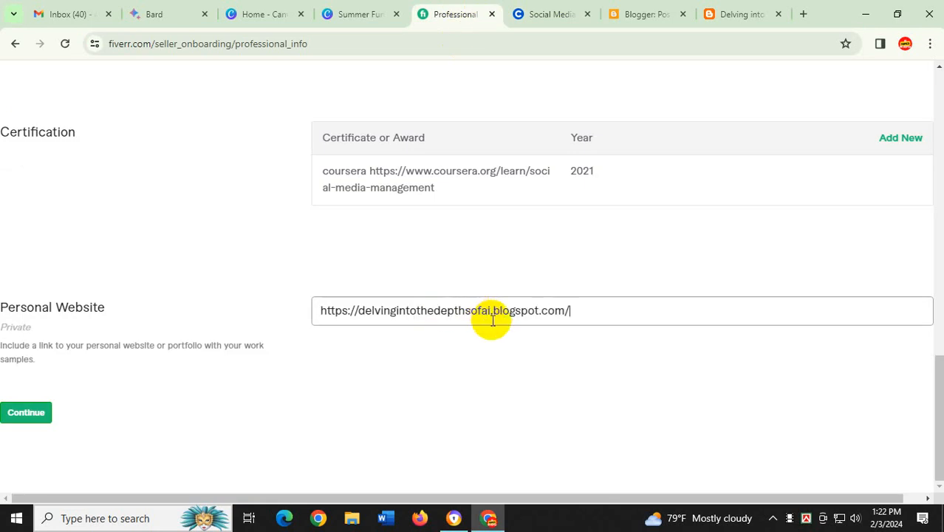
{"action": "left_click", "coordinate": [513, 382]}
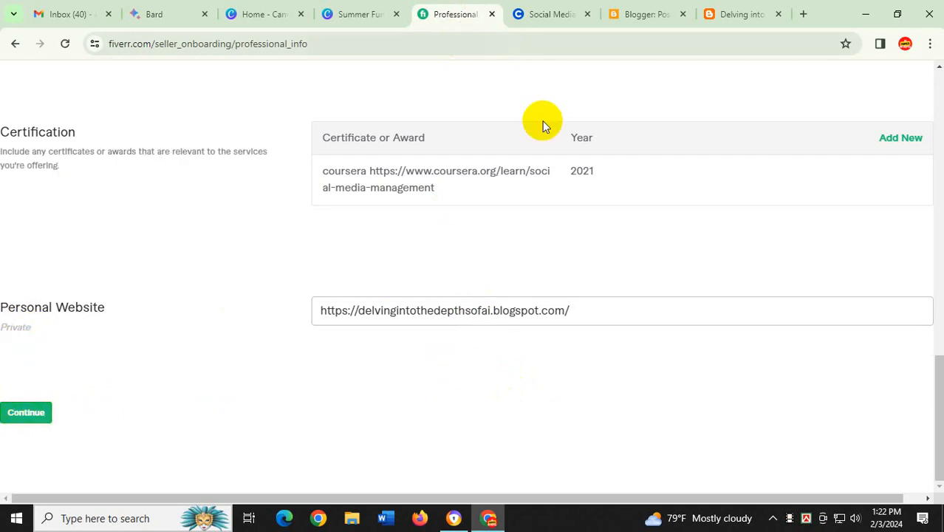
{"action": "scroll", "coordinate": [505, 237], "scroll_direction": "up", "scroll_amount": 6}
{"action": "scroll", "coordinate": [436, 217], "scroll_direction": "down", "scroll_amount": 6}
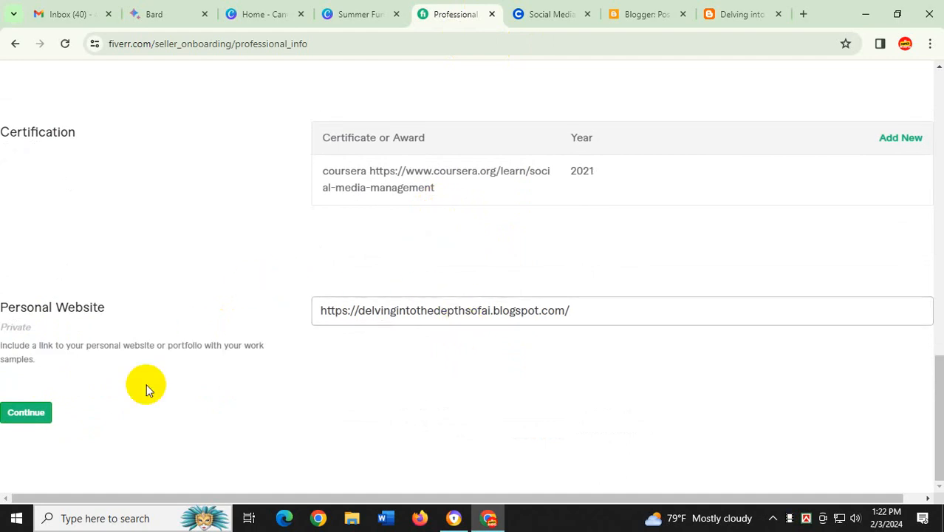
{"action": "left_click", "coordinate": [21, 415]}
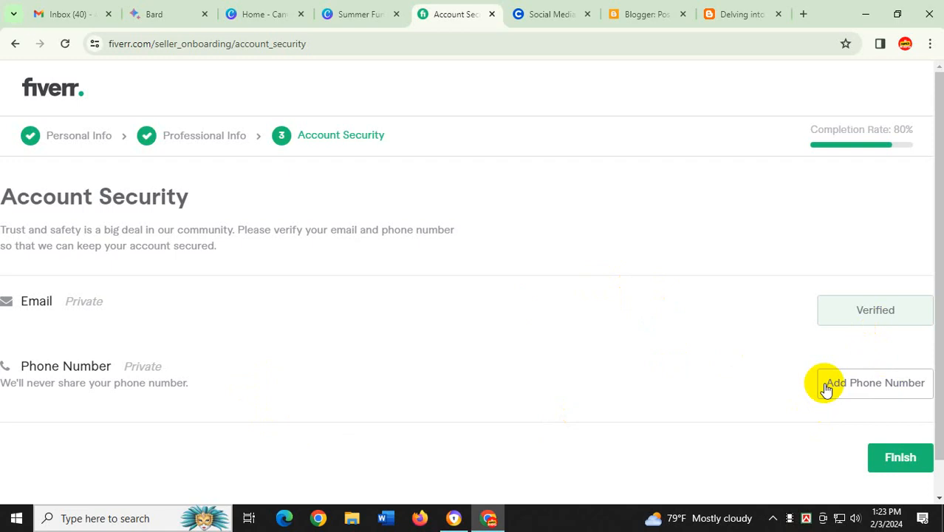
Open the Verify Phone Number dialog and select the seller's phone number in the Google Docs notes.
{"action": "left_click", "coordinate": [867, 383]}
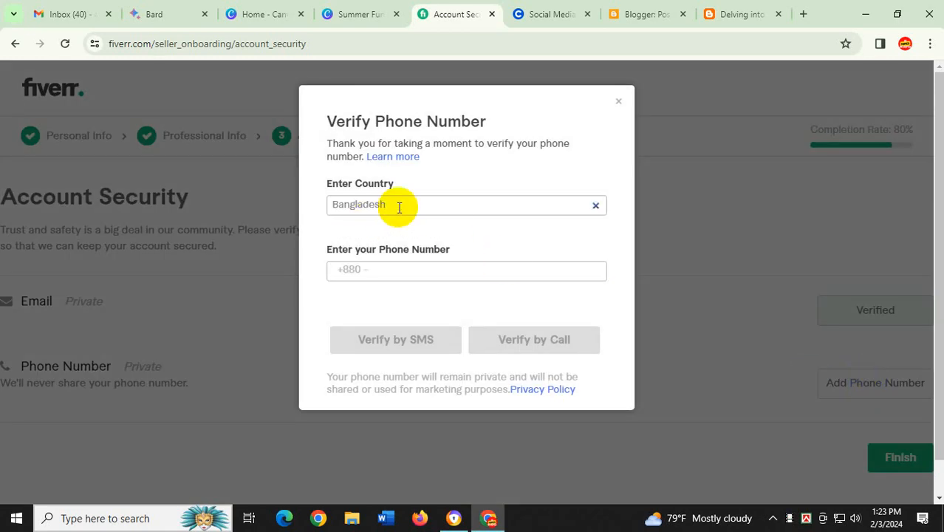
{"action": "left_click", "coordinate": [391, 271]}
{"action": "left_click", "coordinate": [458, 517]}
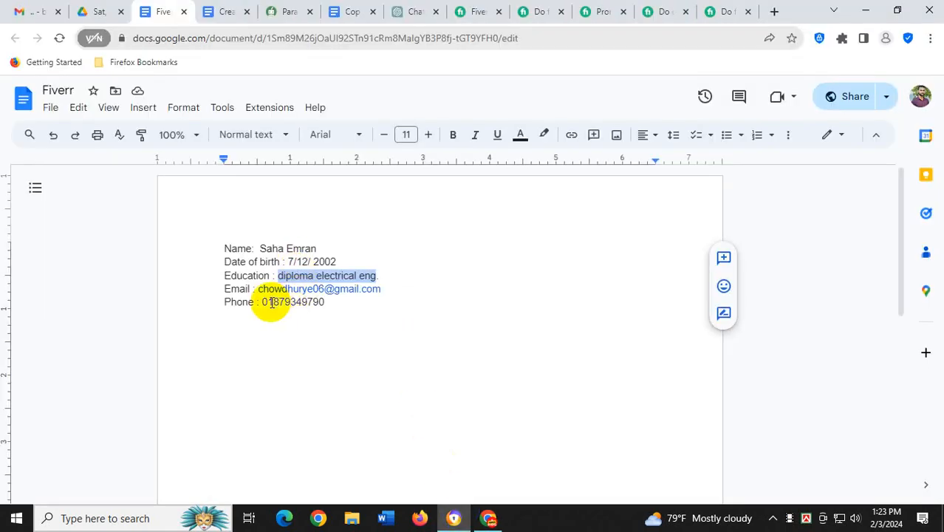
{"action": "left_click_drag", "start_coordinate": [268, 303], "coordinate": [335, 303]}
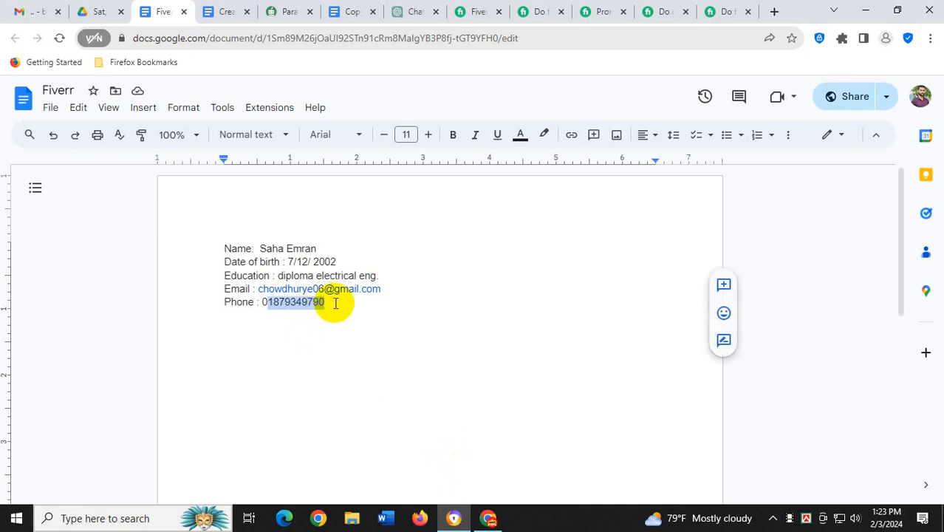
{"action": "left_click", "coordinate": [487, 518]}
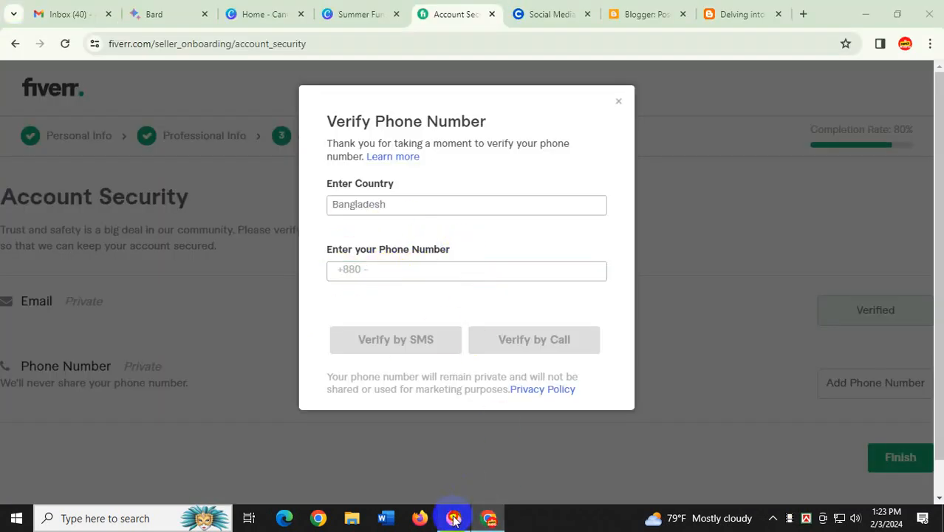
Enter the seller's phone number under Bangladesh, checking each digit against the notes.
{"action": "left_click", "coordinate": [454, 517]}
{"action": "left_click", "coordinate": [488, 518]}
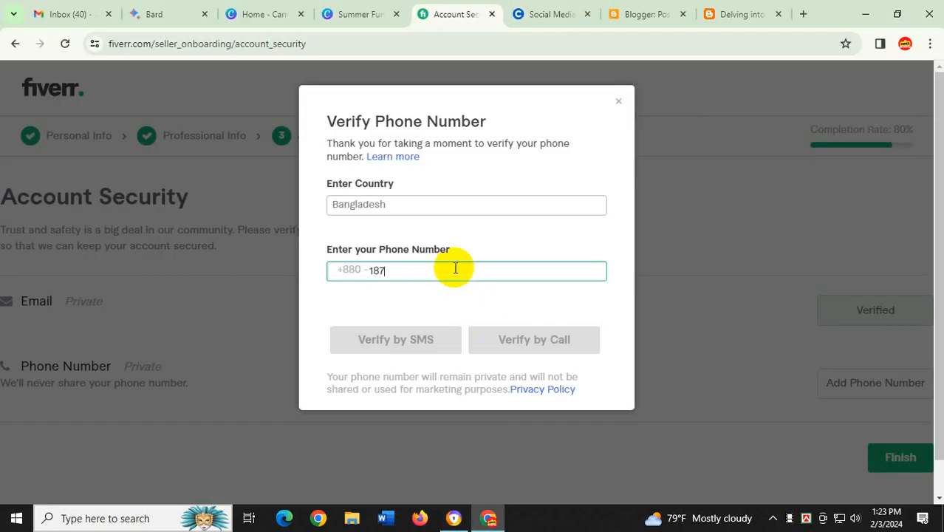
{"action": "left_click", "coordinate": [453, 518]}
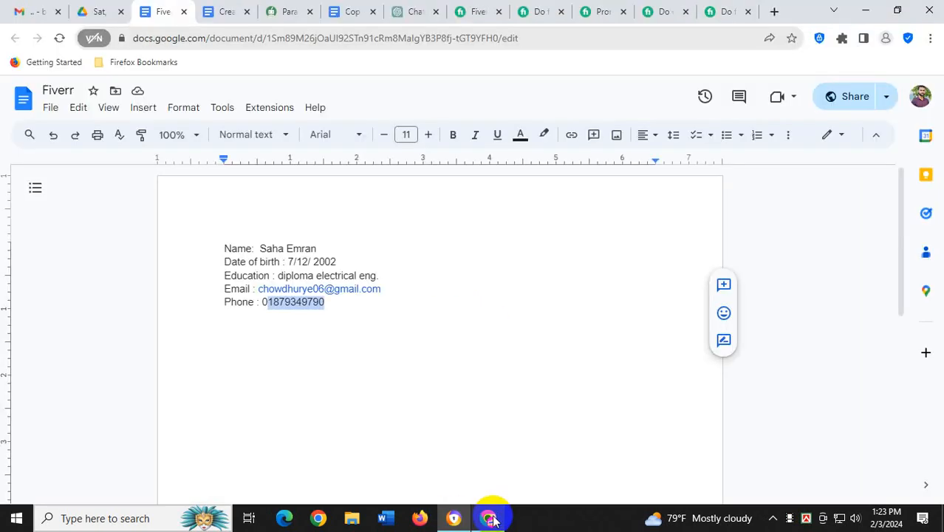
{"action": "left_click", "coordinate": [494, 520]}
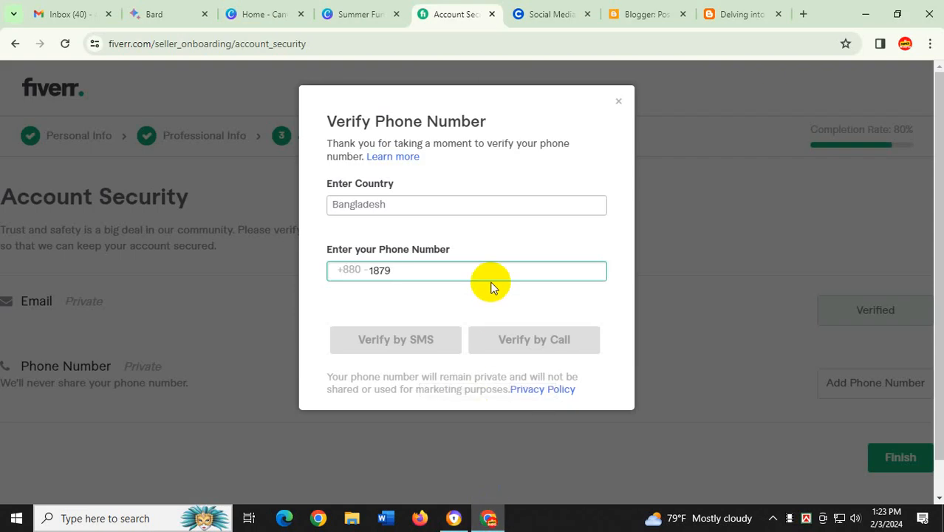
{"action": "type", "text": "34"}
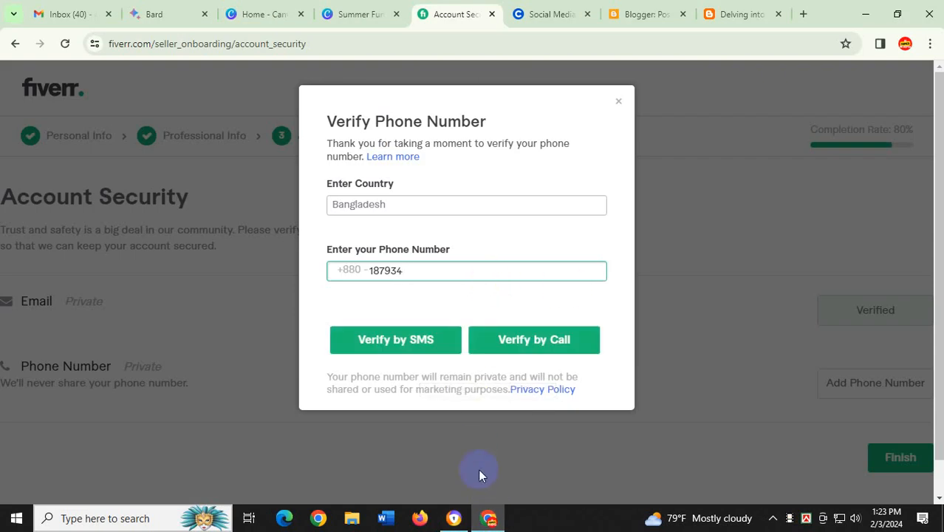
{"action": "left_click", "coordinate": [454, 518]}
{"action": "left_click", "coordinate": [488, 518]}
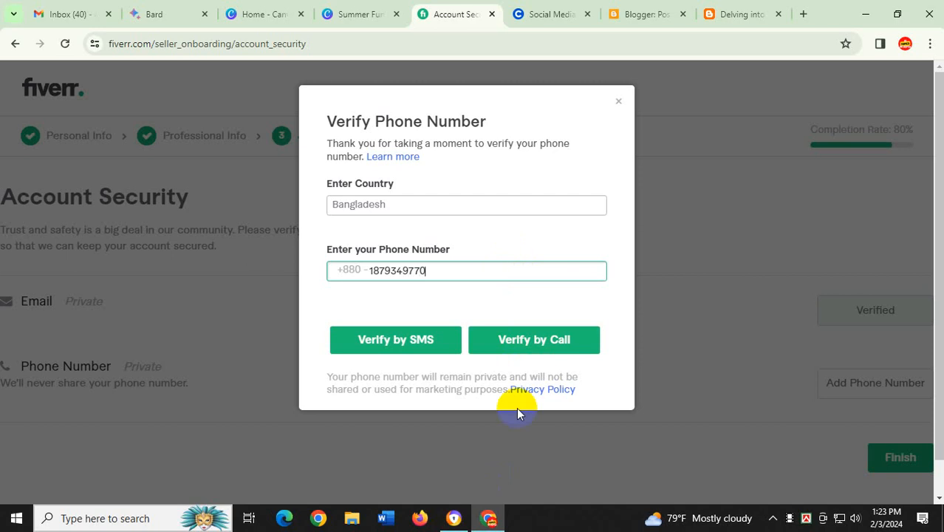
{"action": "left_click", "coordinate": [453, 518]}
{"action": "left_click", "coordinate": [454, 522]}
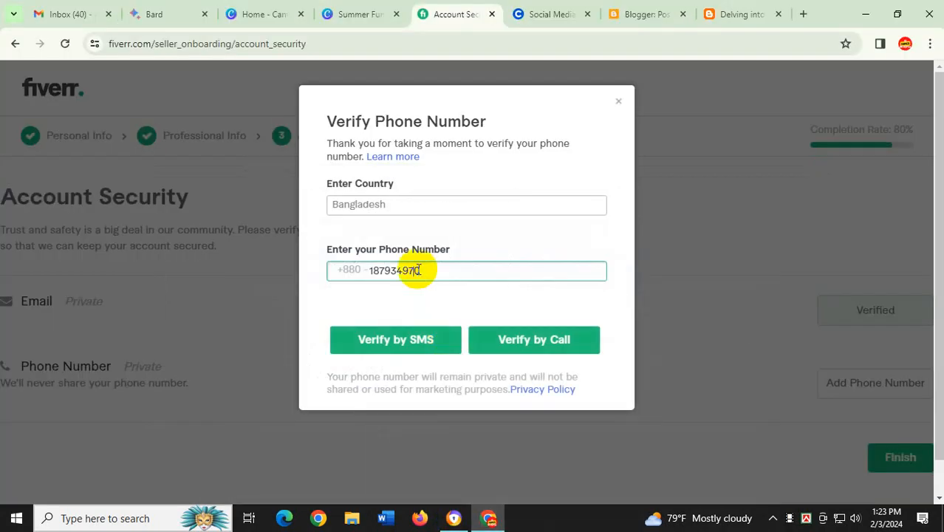
{"action": "type", "text": "9"}
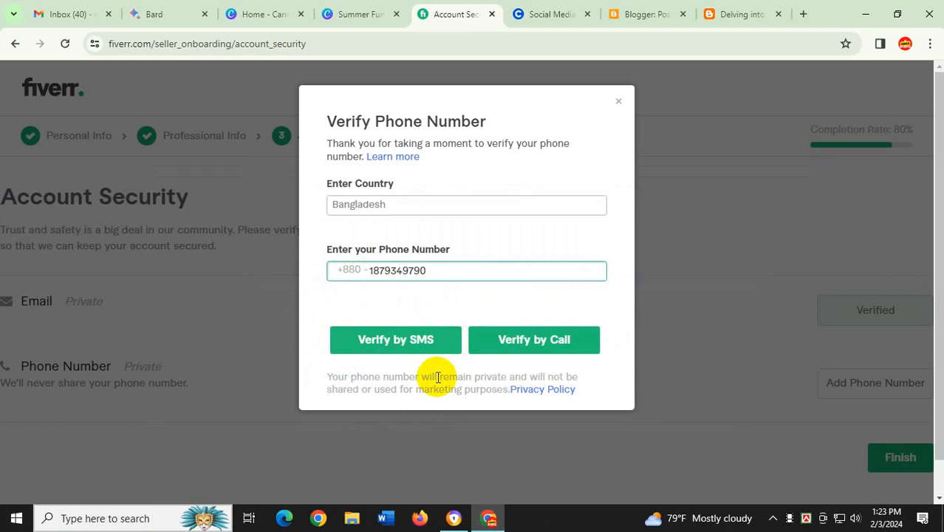
{"action": "left_click", "coordinate": [454, 518]}
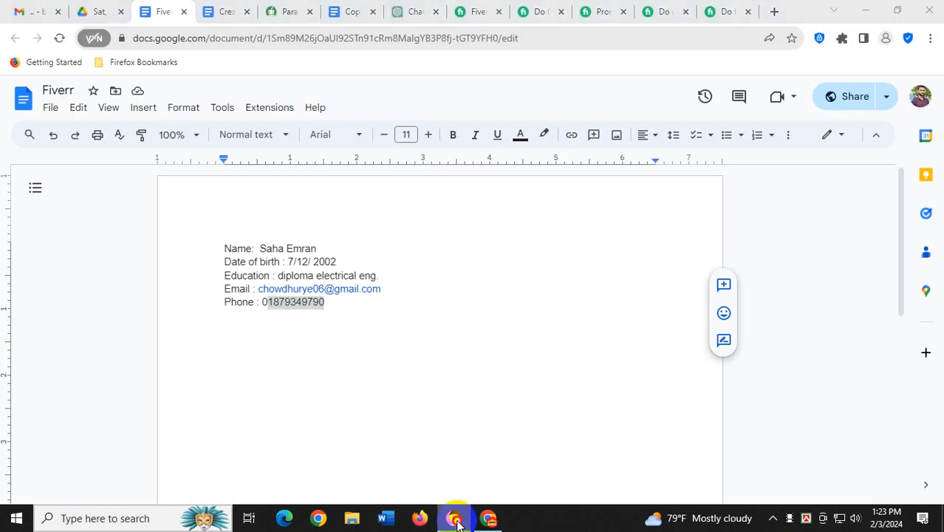
{"action": "left_click", "coordinate": [455, 521]}
{"action": "left_click", "coordinate": [453, 518]}
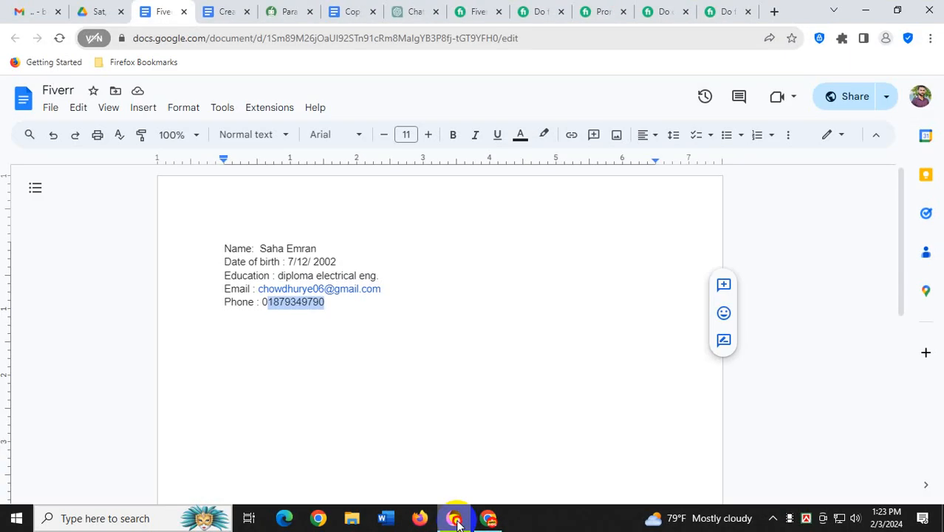
{"action": "left_click", "coordinate": [488, 518]}
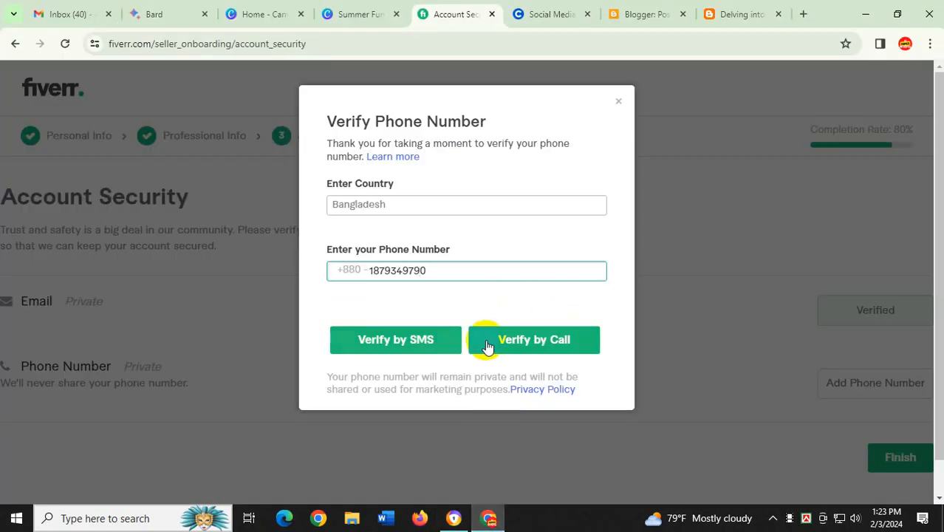
Request the verification code by SMS and place the cursor in the first code box.
{"action": "left_click", "coordinate": [417, 342]}
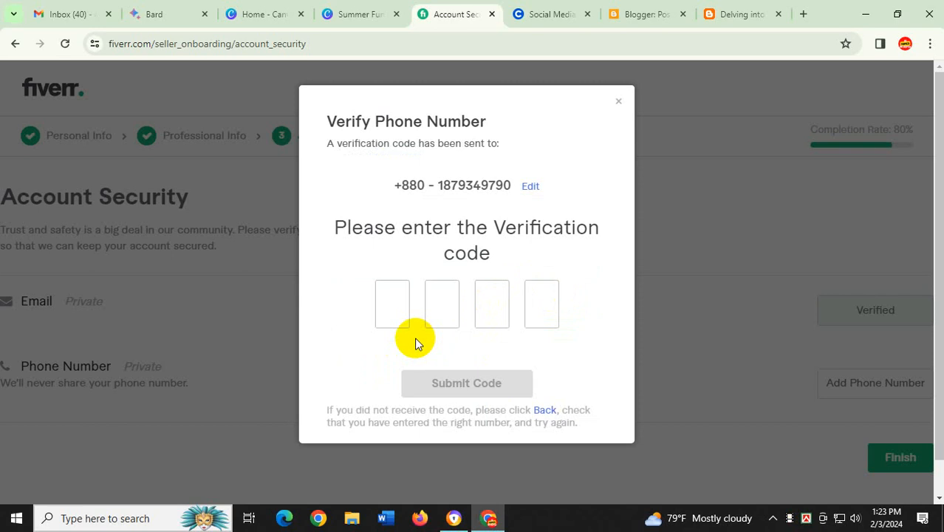
{"action": "left_click", "coordinate": [396, 295]}
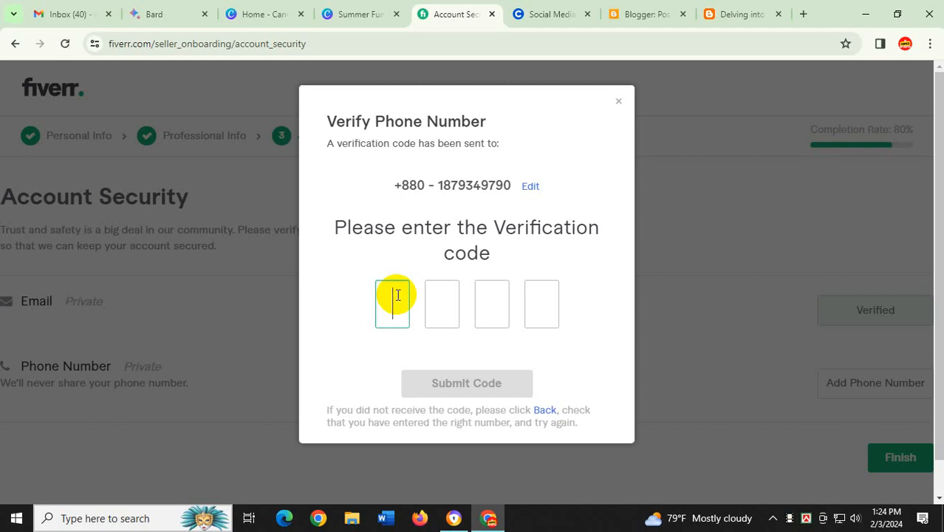
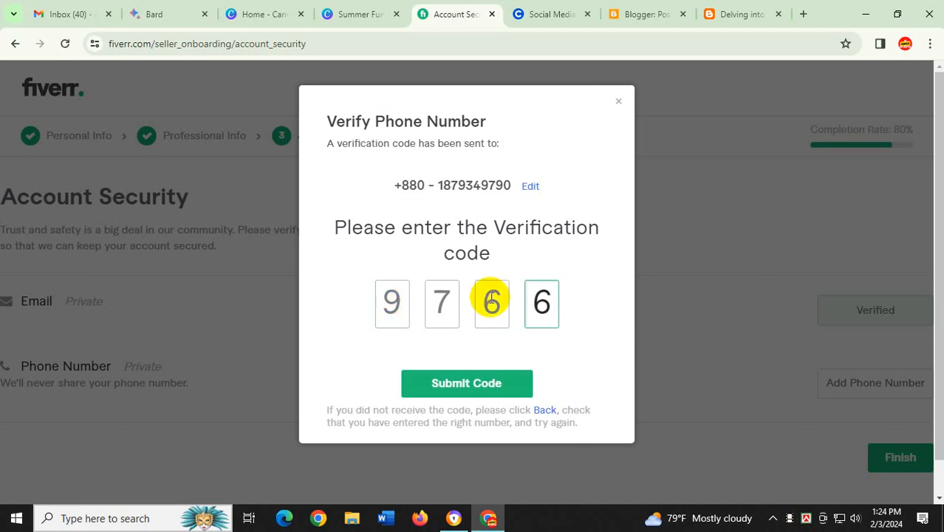
Enter the 4-digit SMS verification code, submit it, and confirm the Verification Complete message.
{"action": "left_click", "coordinate": [476, 383]}
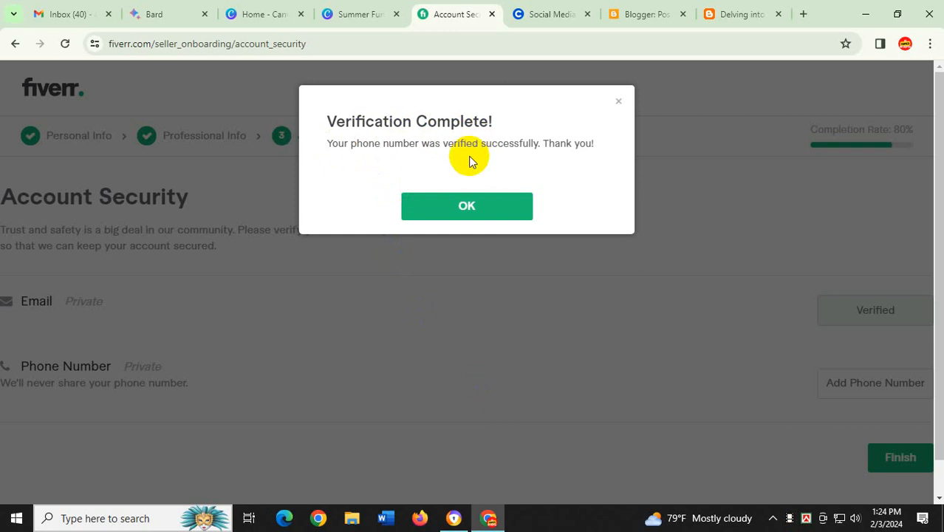
{"action": "left_click", "coordinate": [466, 208]}
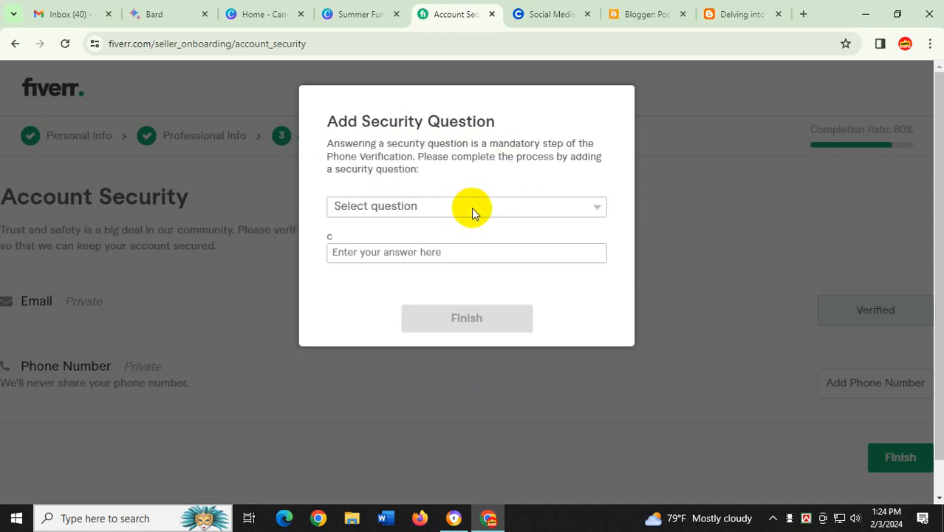